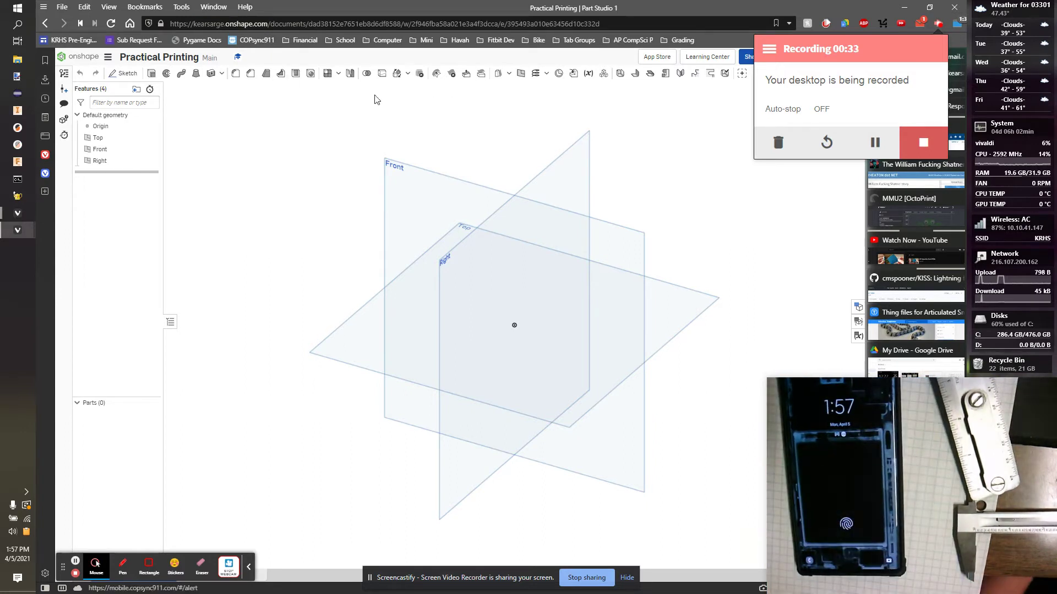
# Start a new sketch on the Front plane and view it head-on
pyautogui.click(128, 74)
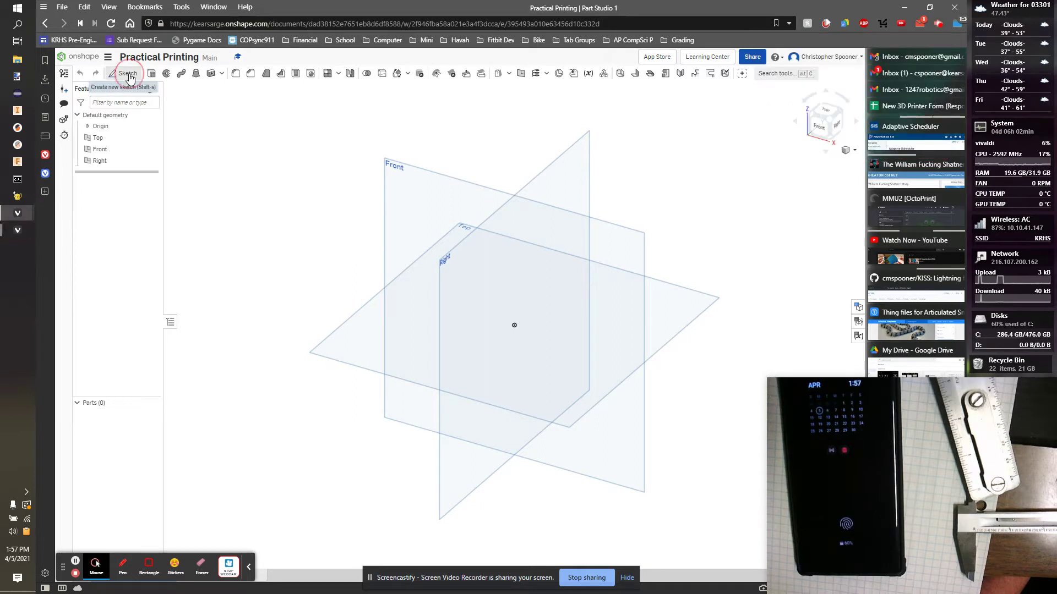
pyautogui.click(440, 196)
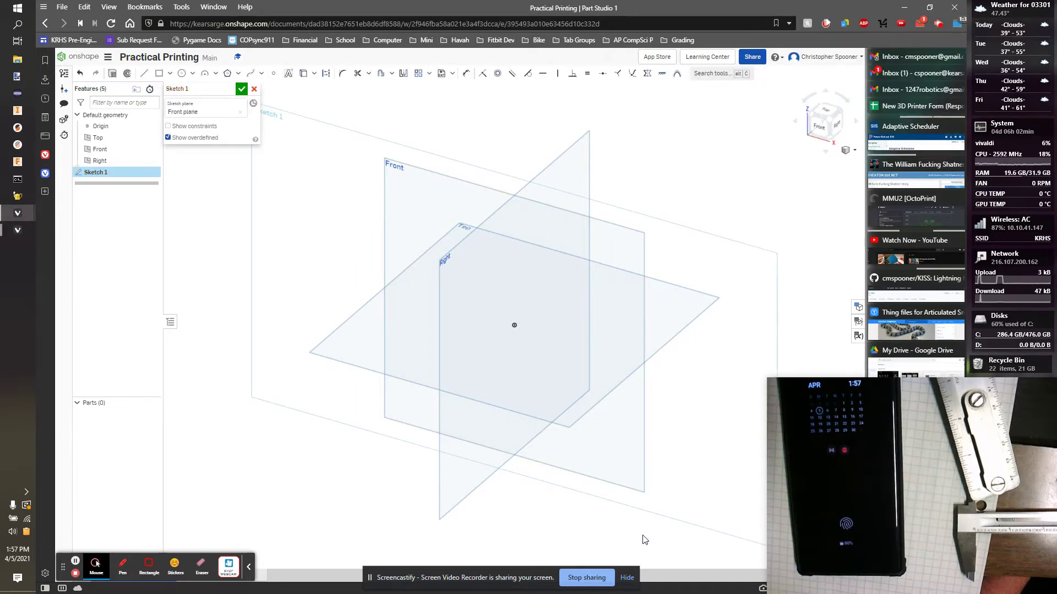
pyautogui.click(625, 578)
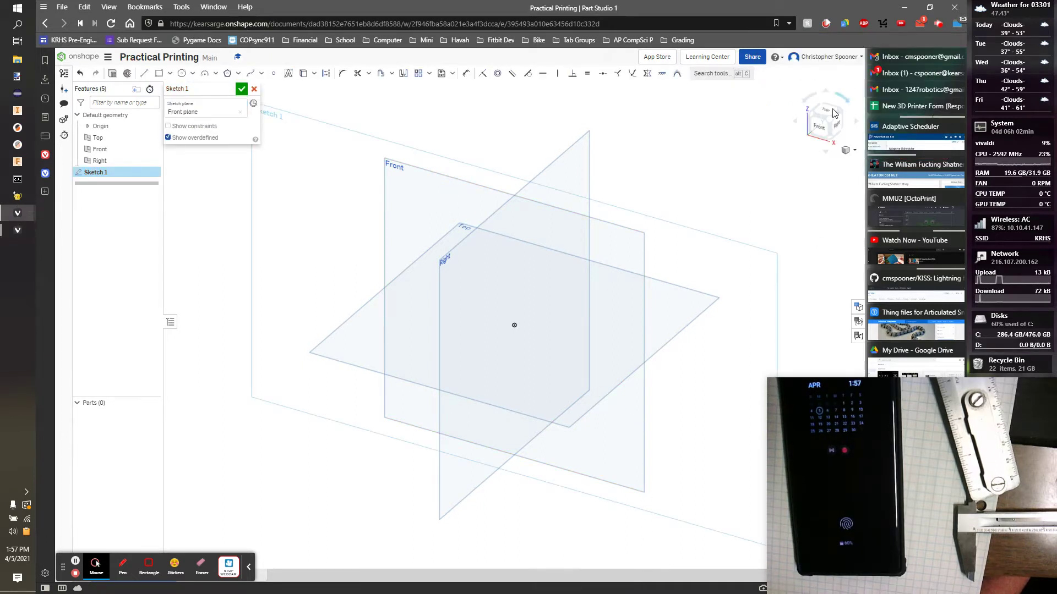
pyautogui.press('n')
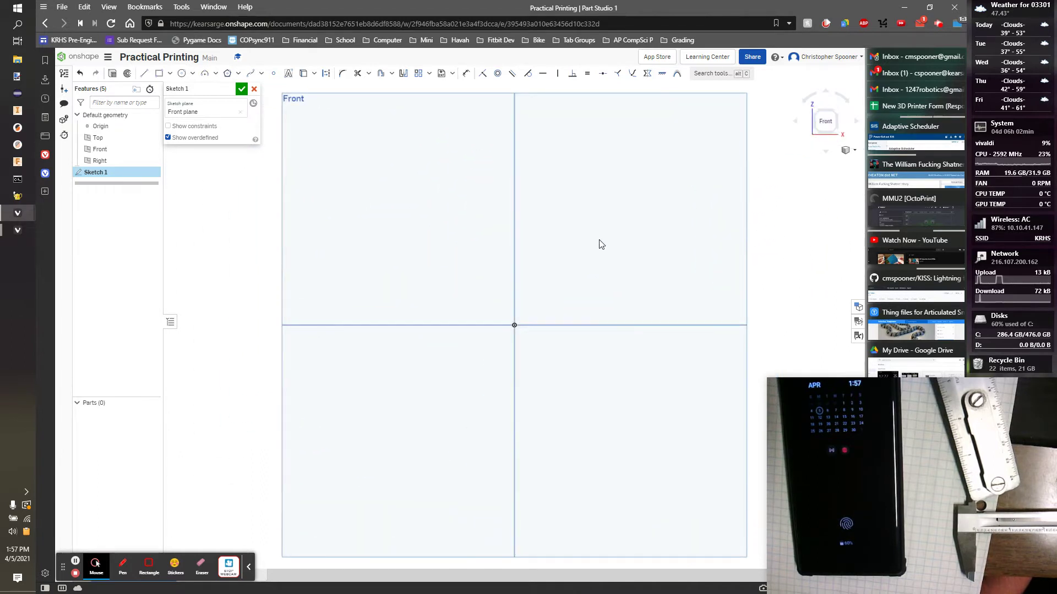
# Draw a center point rectangle on the origin, about 2.075 in wide and 4.441 in tall
pyautogui.click(170, 73)
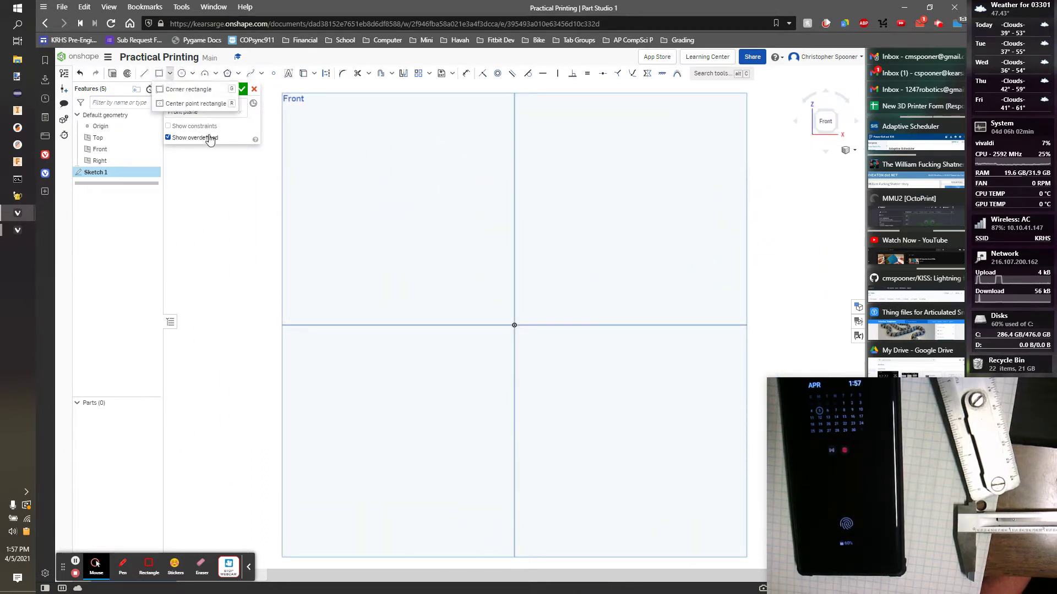
pyautogui.click(195, 104)
pyautogui.click(515, 325)
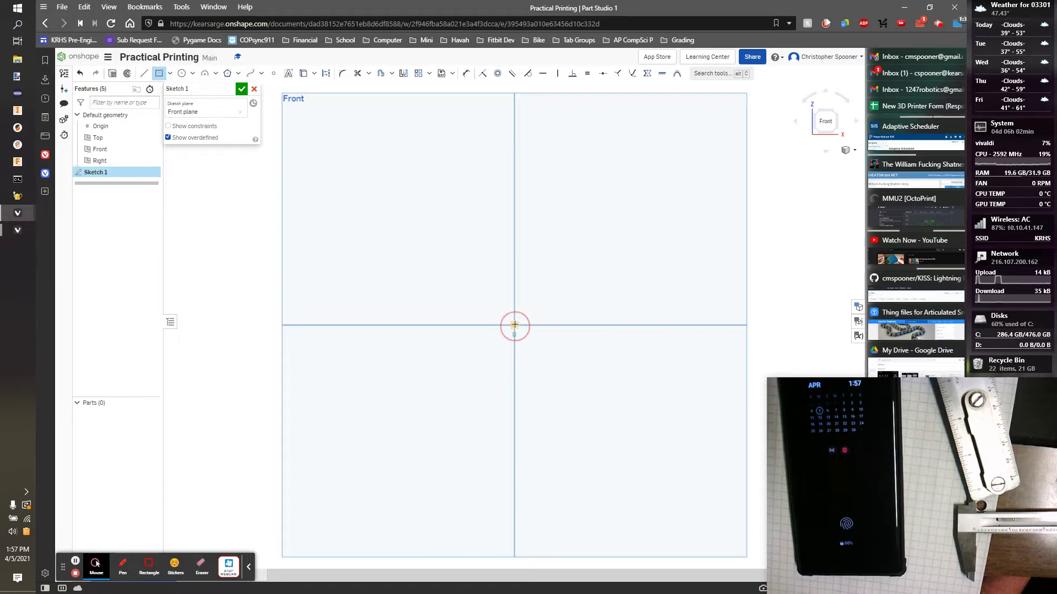
pyautogui.click(434, 154)
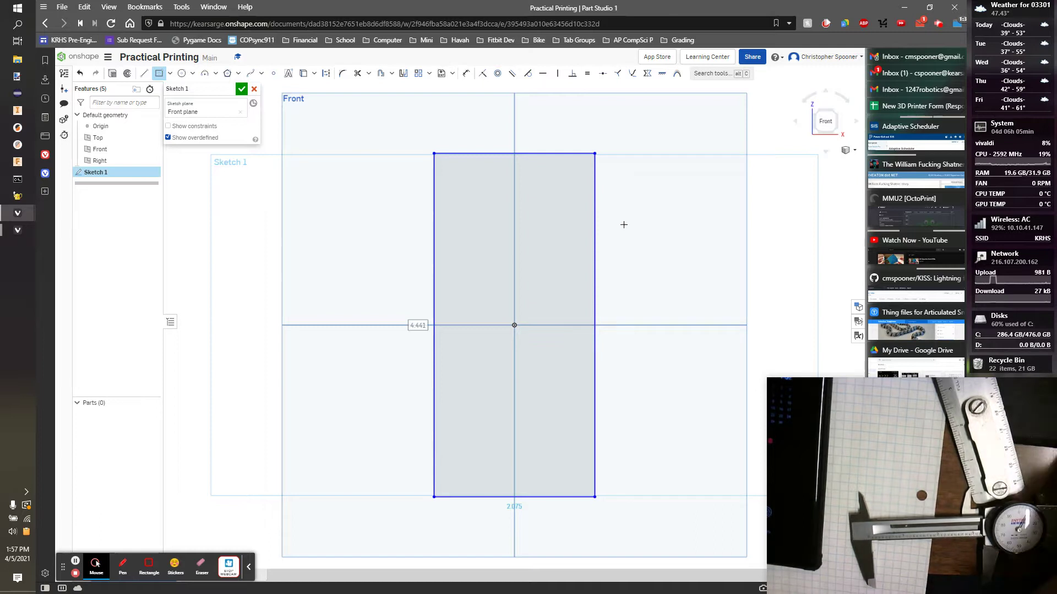
# Dimension the rectangle's upper edge and set its width to 3.208 in
pyautogui.press('d')
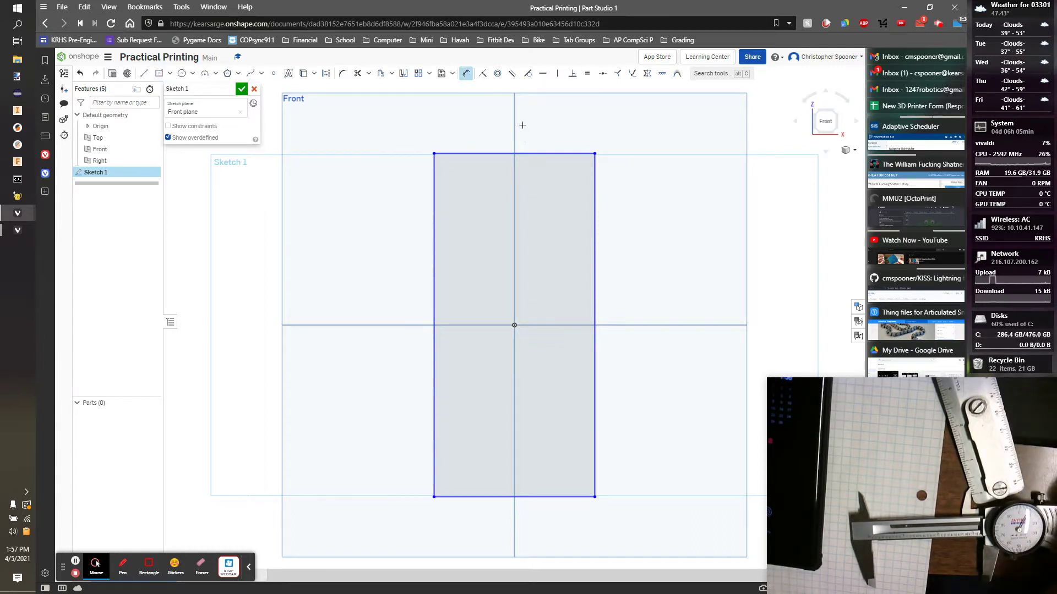
pyautogui.click(525, 154)
pyautogui.click(536, 131)
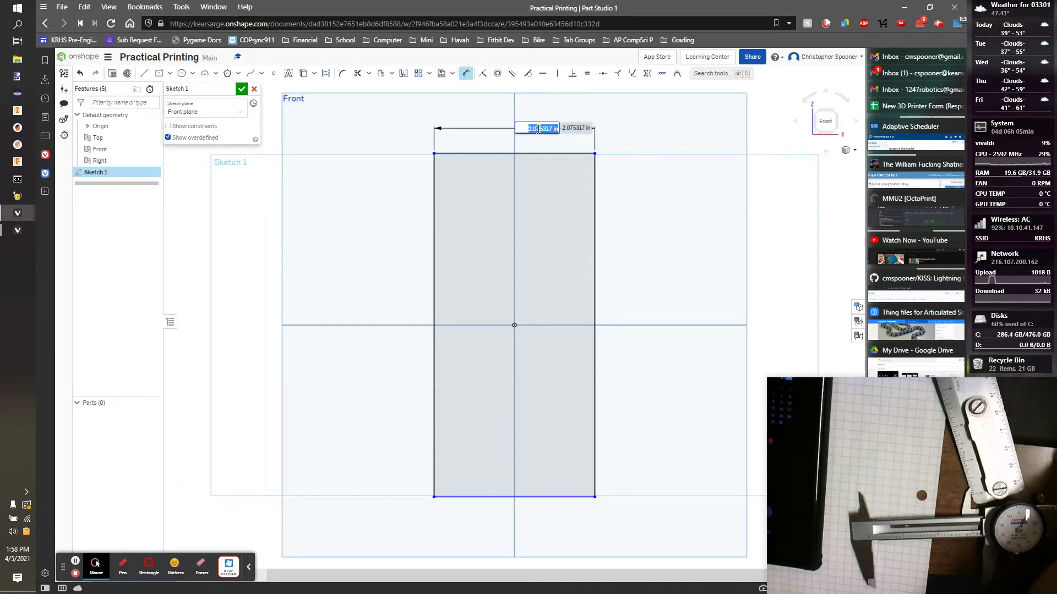
pyautogui.write('3.208')
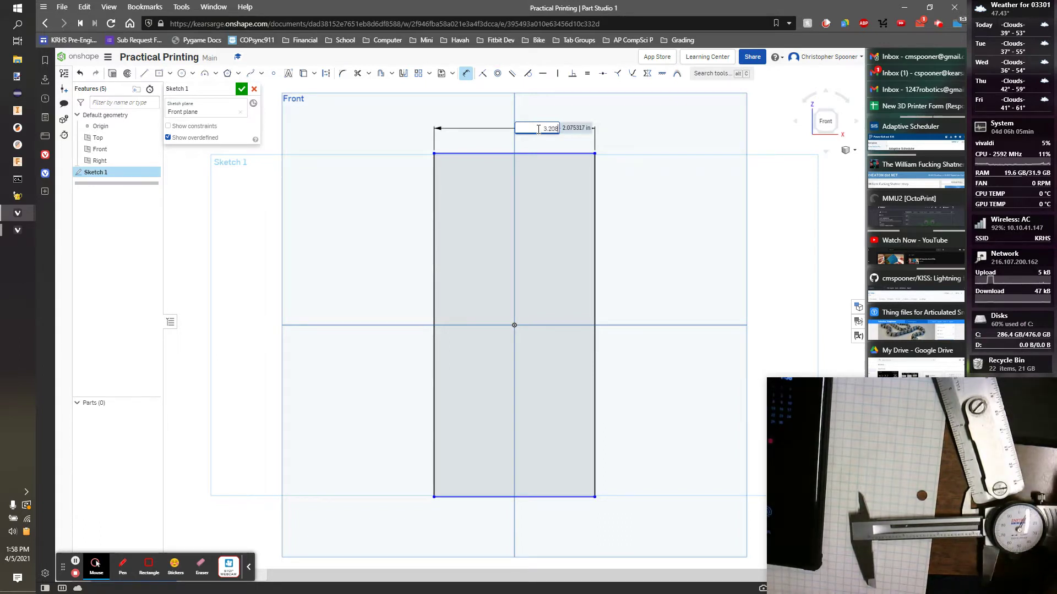
pyautogui.press('Return')
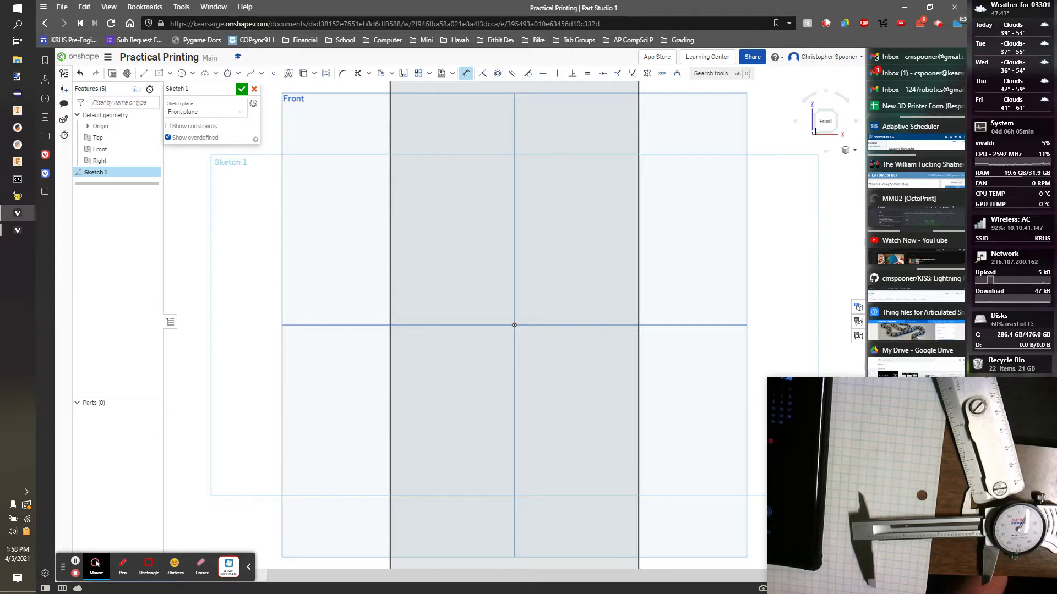
pyautogui.click(815, 129)
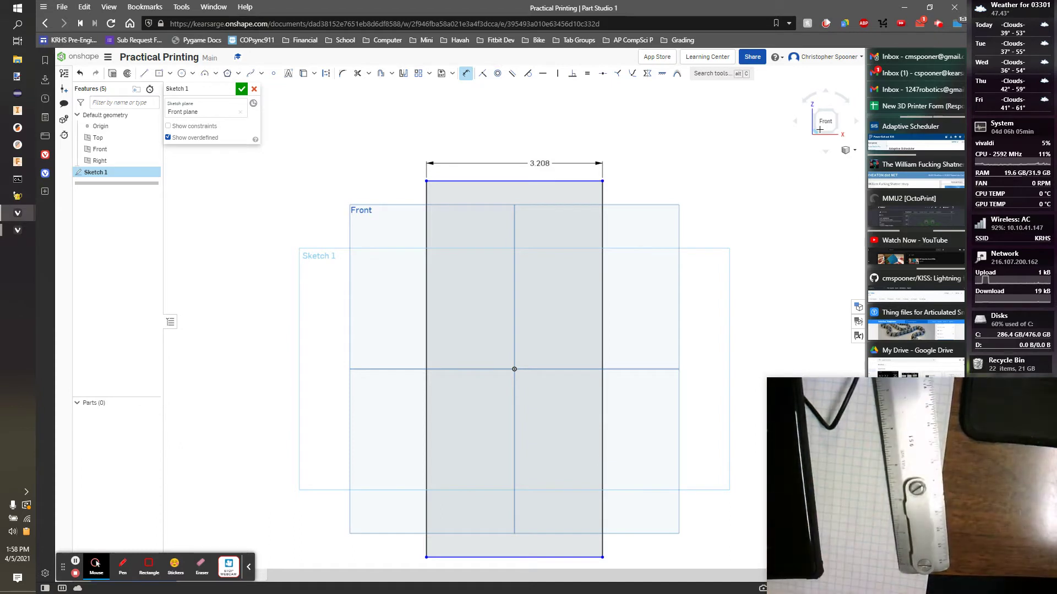
pyautogui.press('Escape')
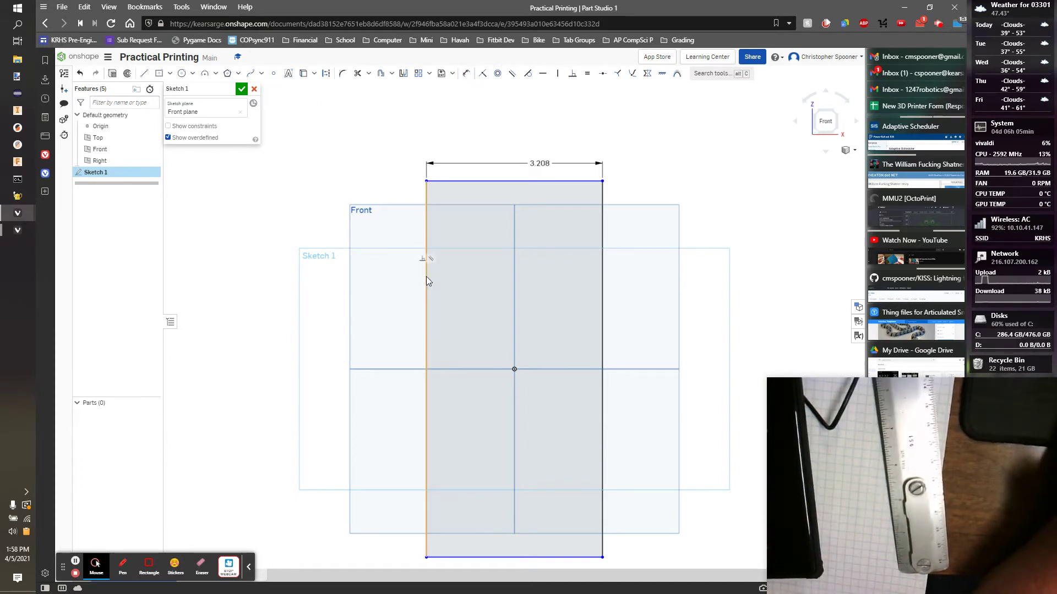
# Dimension the rectangle's vertical side and set its height to 6+9/16 in
pyautogui.press('d')
pyautogui.click(425, 285)
pyautogui.click(396, 286)
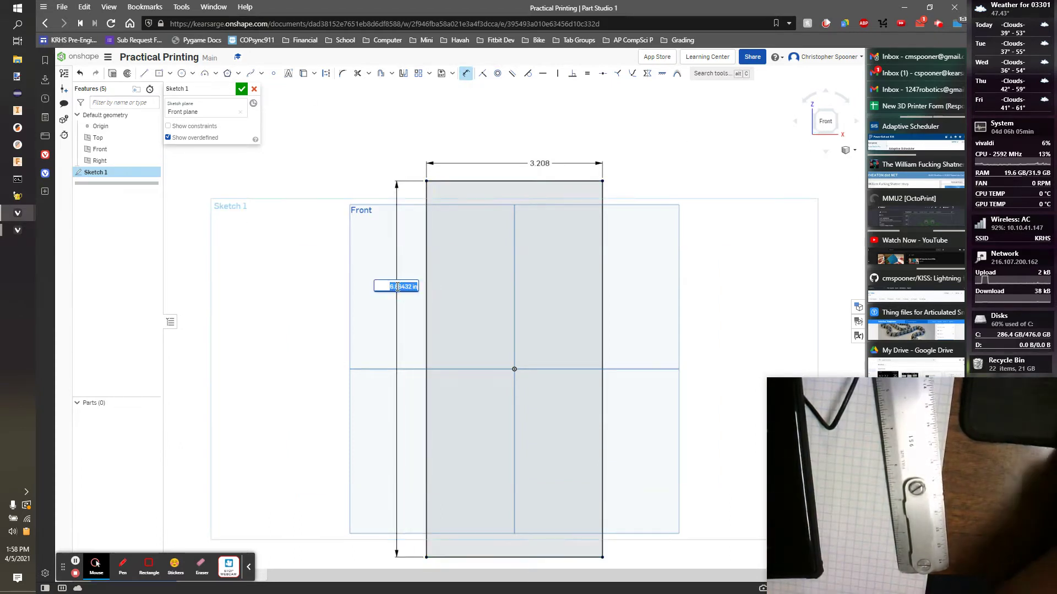
pyautogui.write('6+9/')
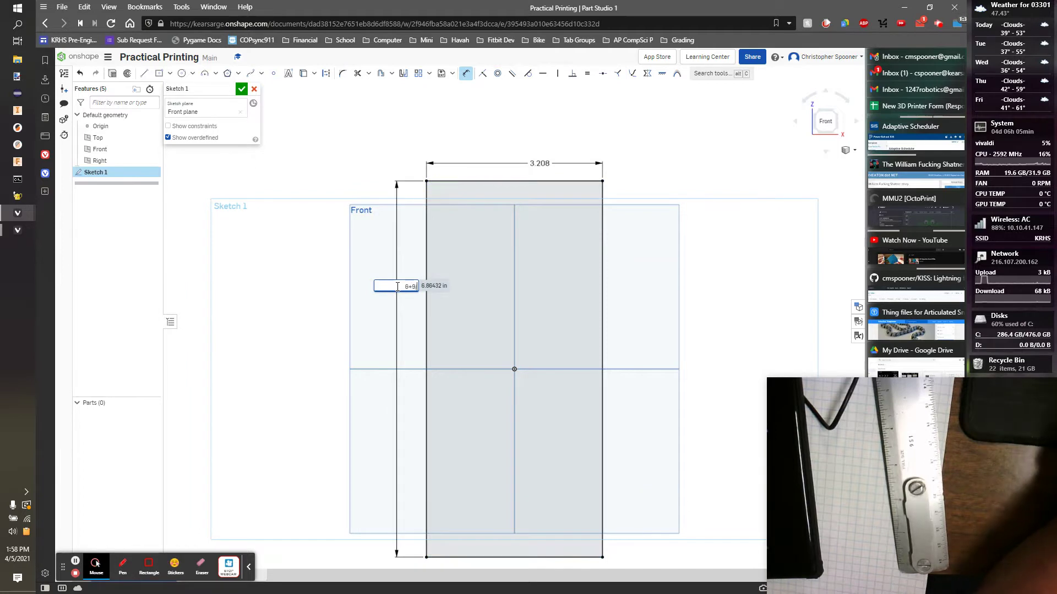
pyautogui.write('16')
pyautogui.press('Return')
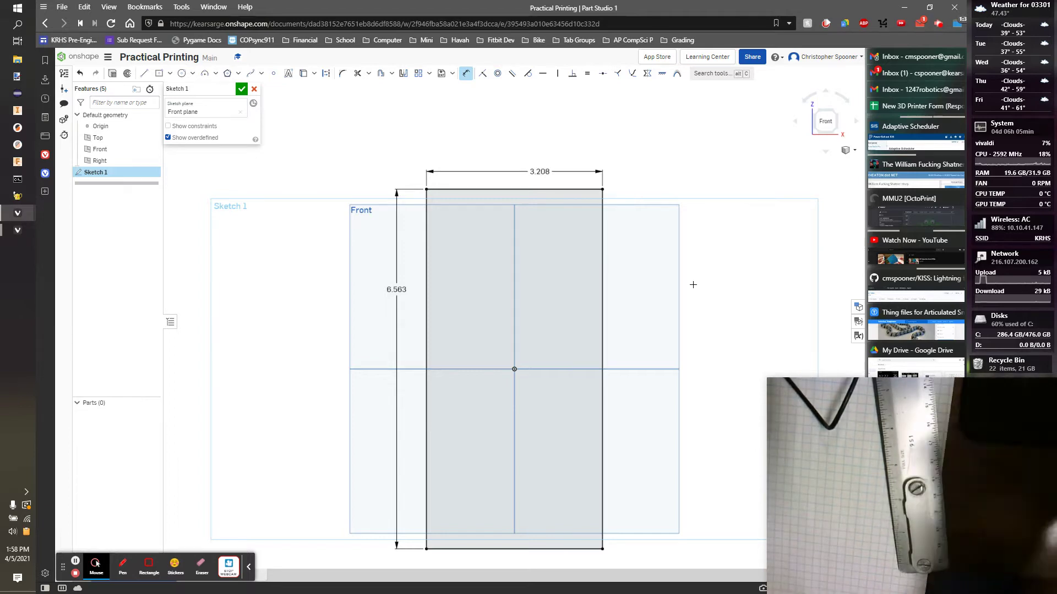
pyautogui.scroll(1, 625, 260)
pyautogui.scroll(-3, 624, 261)
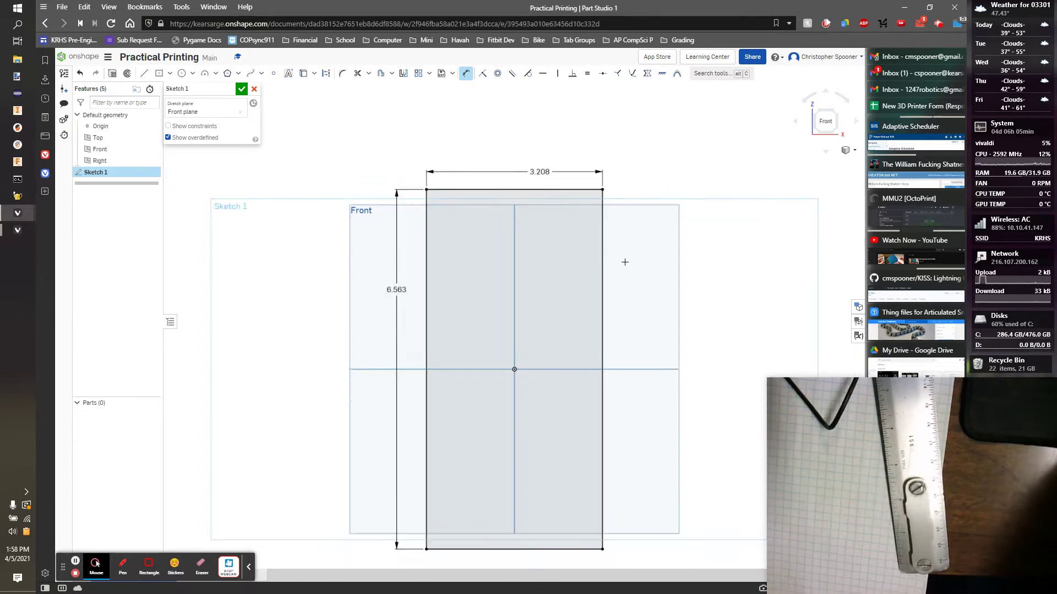
pyautogui.scroll(2, 623, 254)
pyautogui.scroll(1, 624, 253)
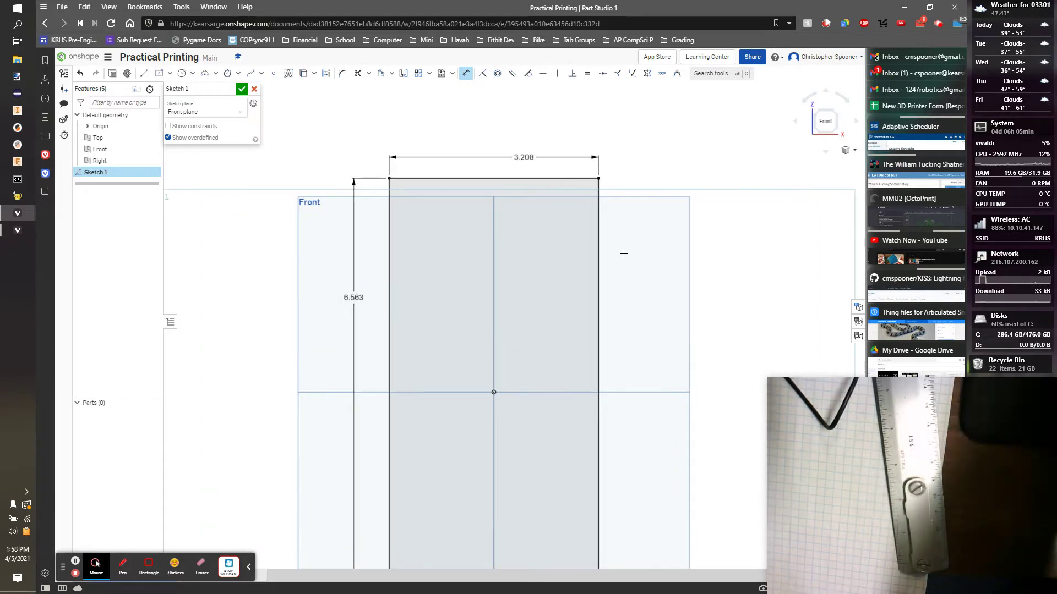
pyautogui.scroll(-1, 623, 251)
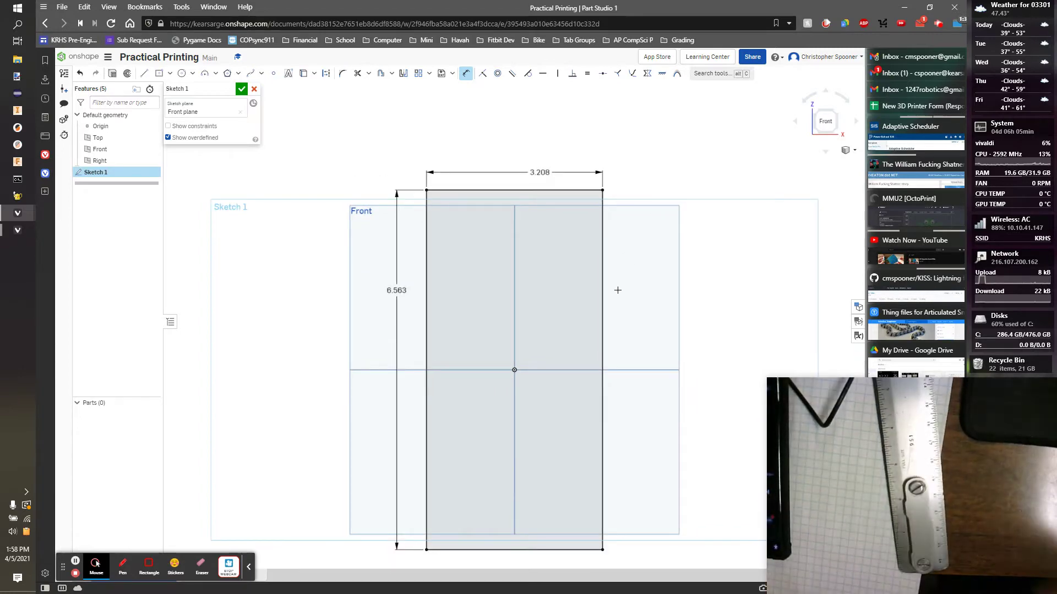
# Extrude the rectangle as a new solid with a blind depth of 0.404 in
pyautogui.moveTo(560, 346); pyautogui.dragTo(552, 309, button='middle')
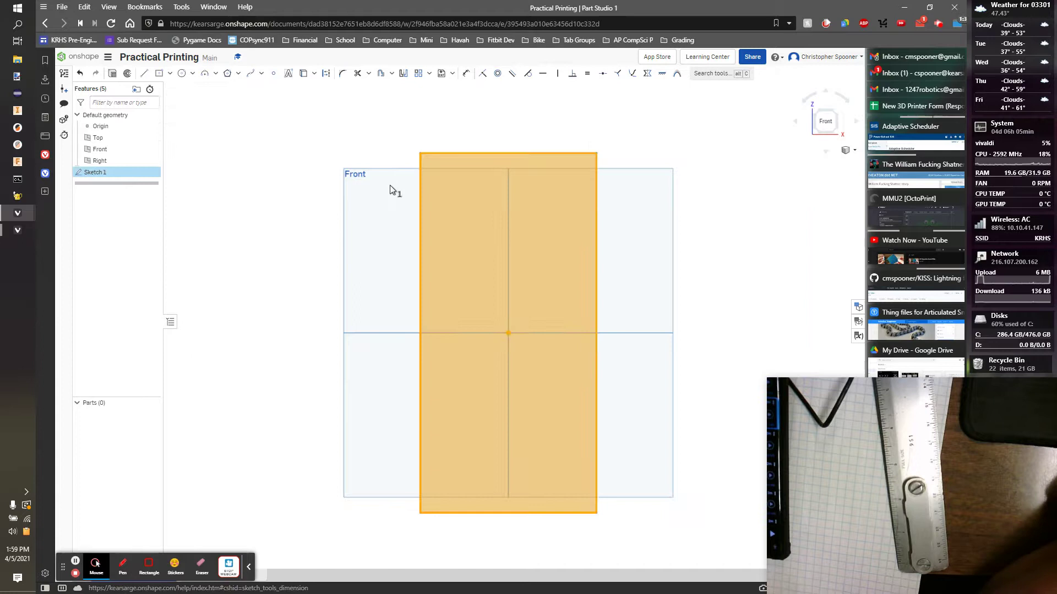
pyautogui.hotkey('shift', 'e')
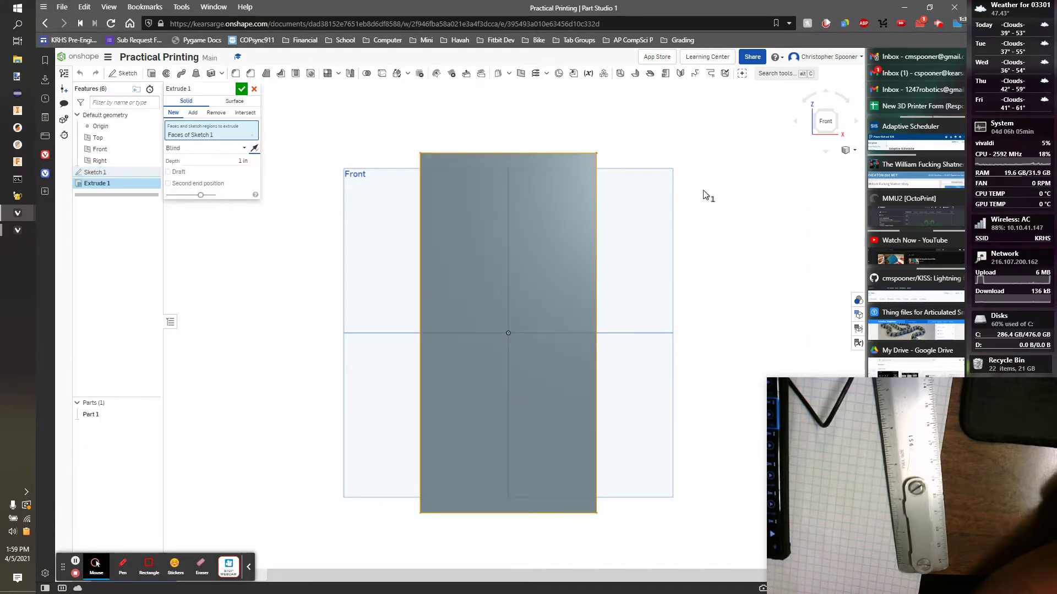
pyautogui.press('7')
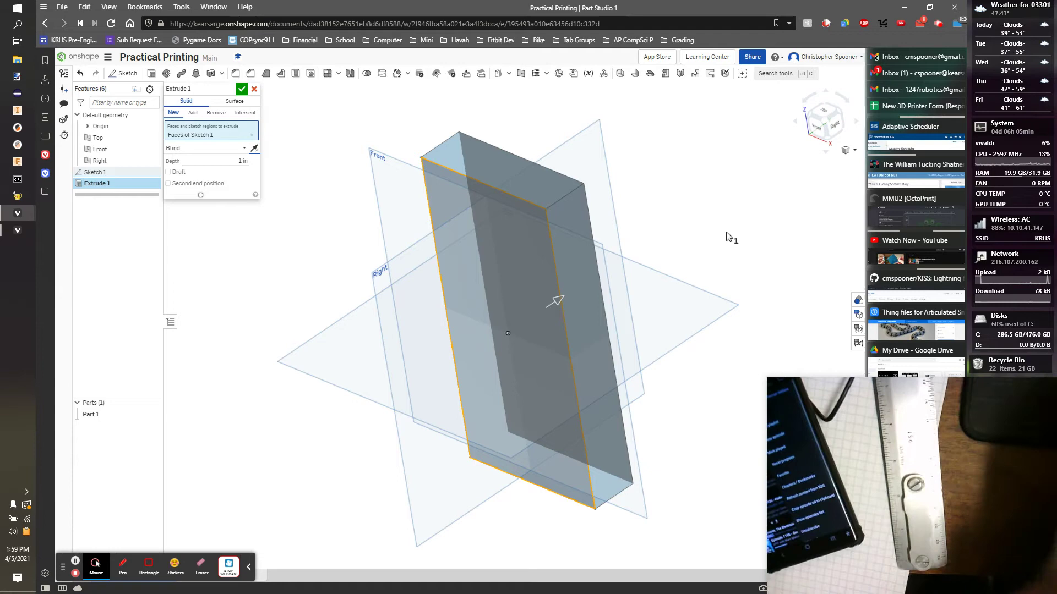
pyautogui.click(243, 161)
pyautogui.press('BackSpace')
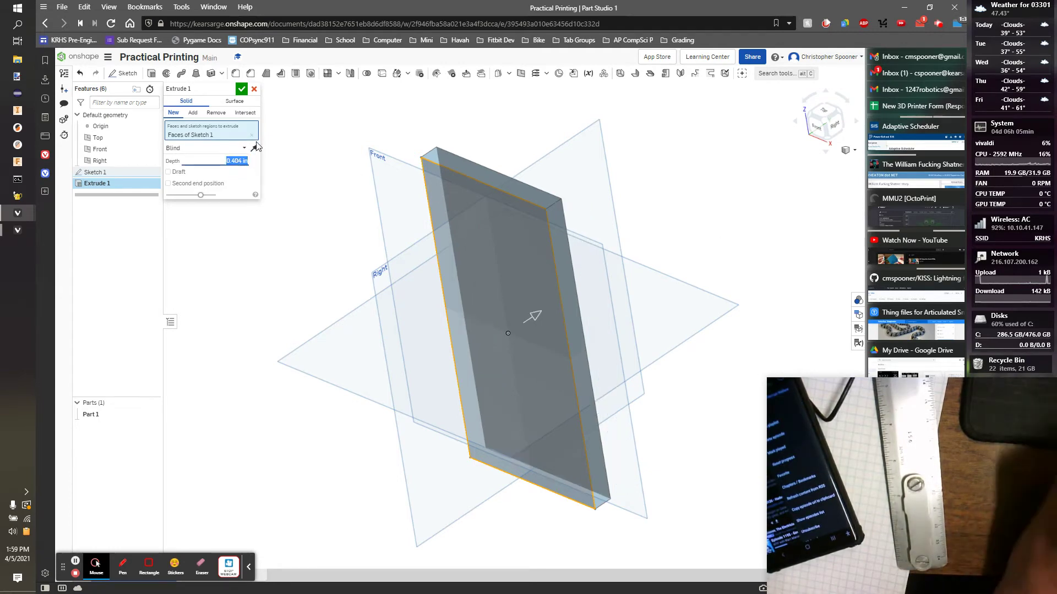
pyautogui.click(817, 126)
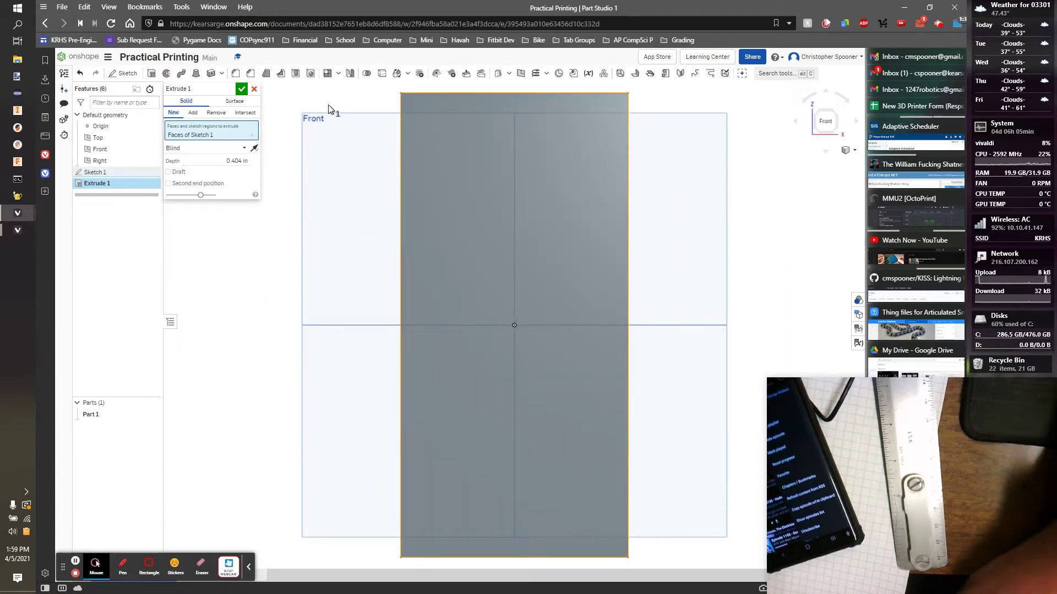
pyautogui.click(241, 89)
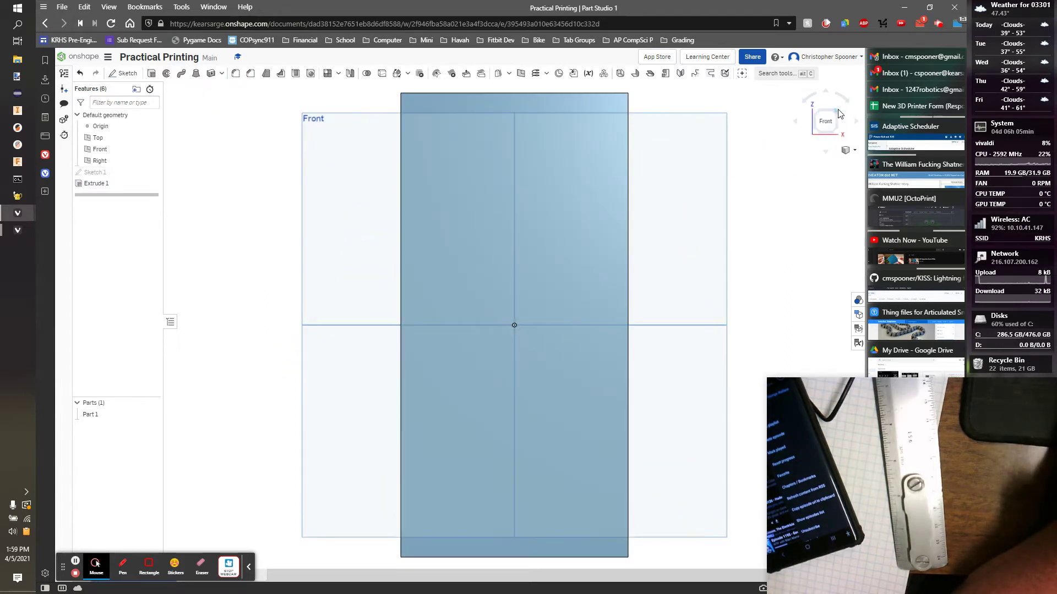
# Add an equal-distance chamfer around the perimeter of the slab's large face opposite the Front plane
pyautogui.click(839, 113)
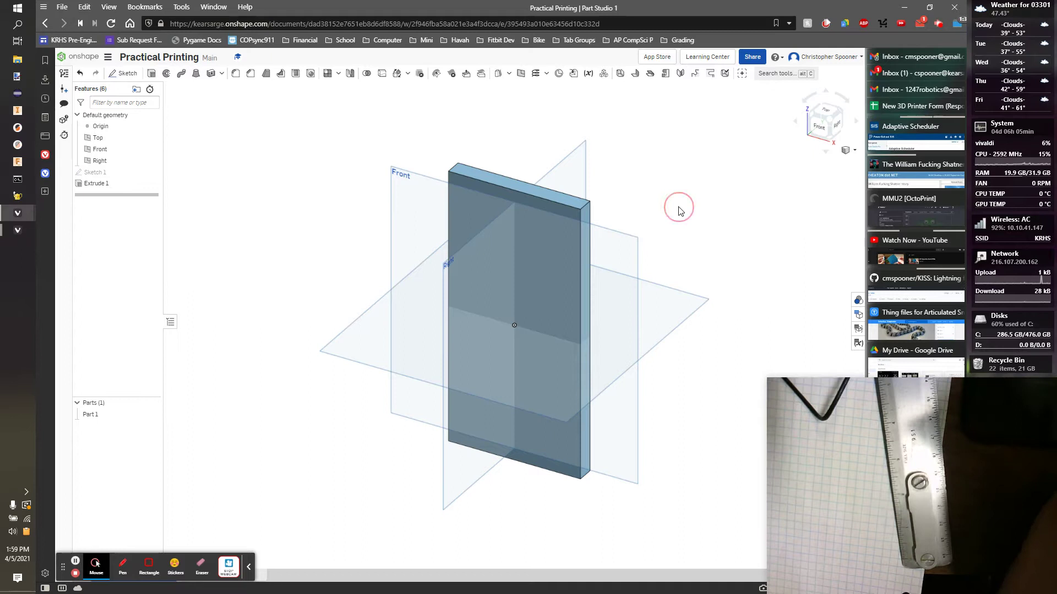
pyautogui.moveTo(681, 209); pyautogui.dragTo(633, 237, button='right')
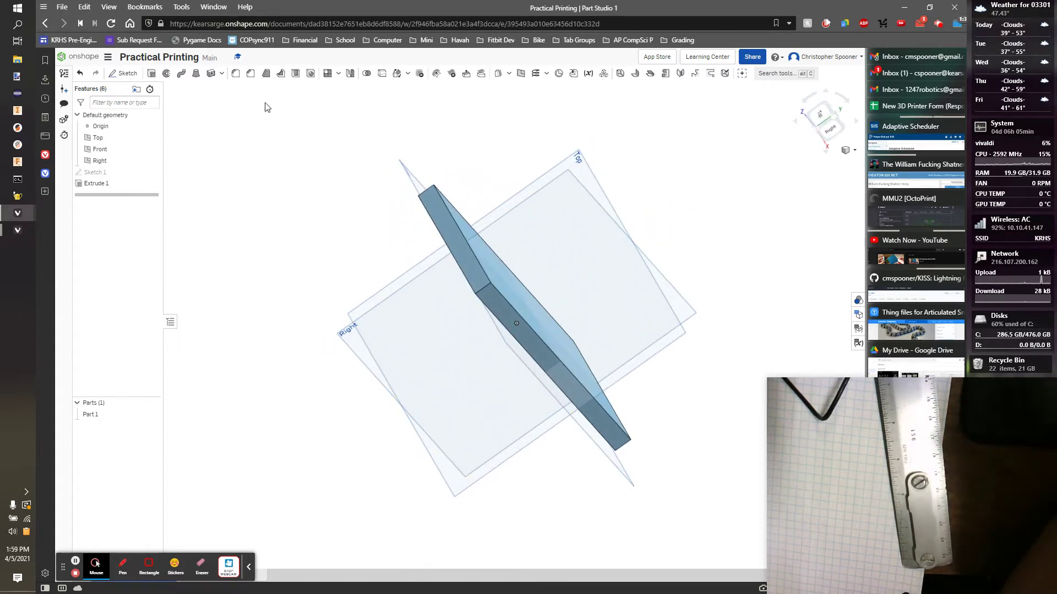
pyautogui.click(249, 75)
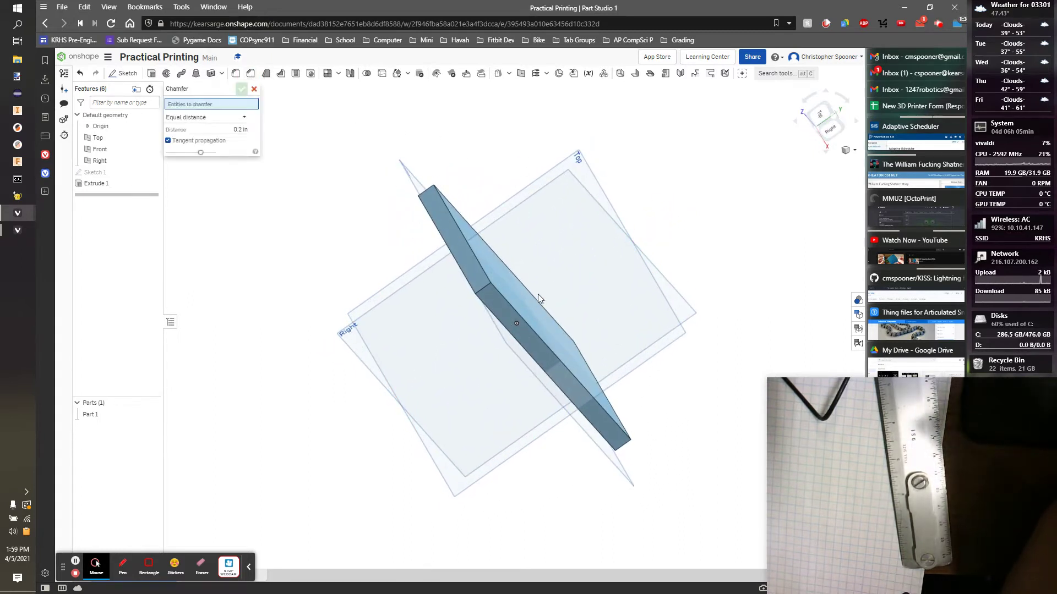
pyautogui.click(512, 308)
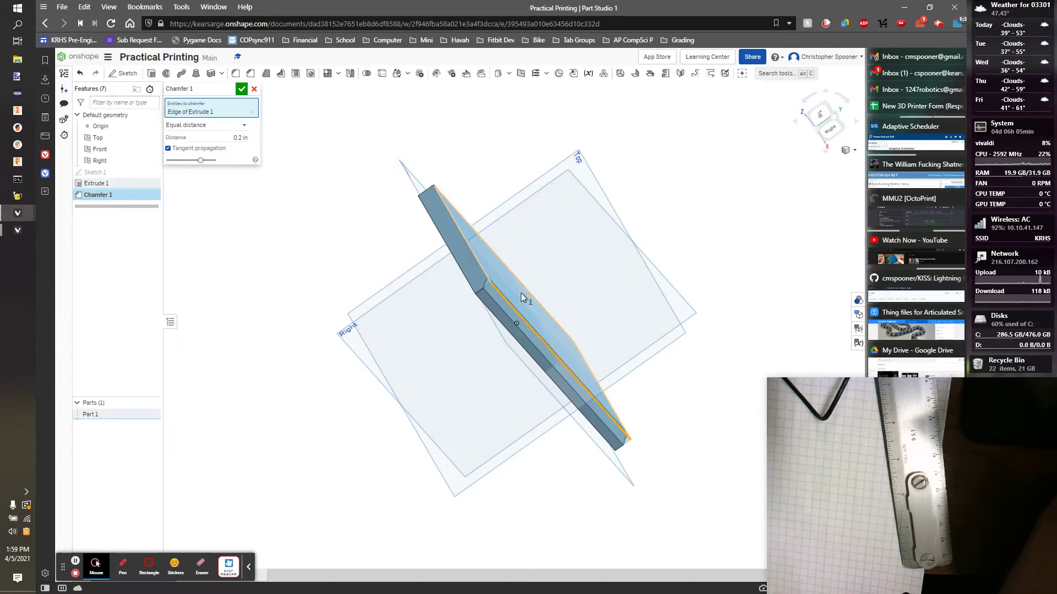
pyautogui.click(523, 293)
pyautogui.moveTo(728, 282); pyautogui.dragTo(710, 297, button='right')
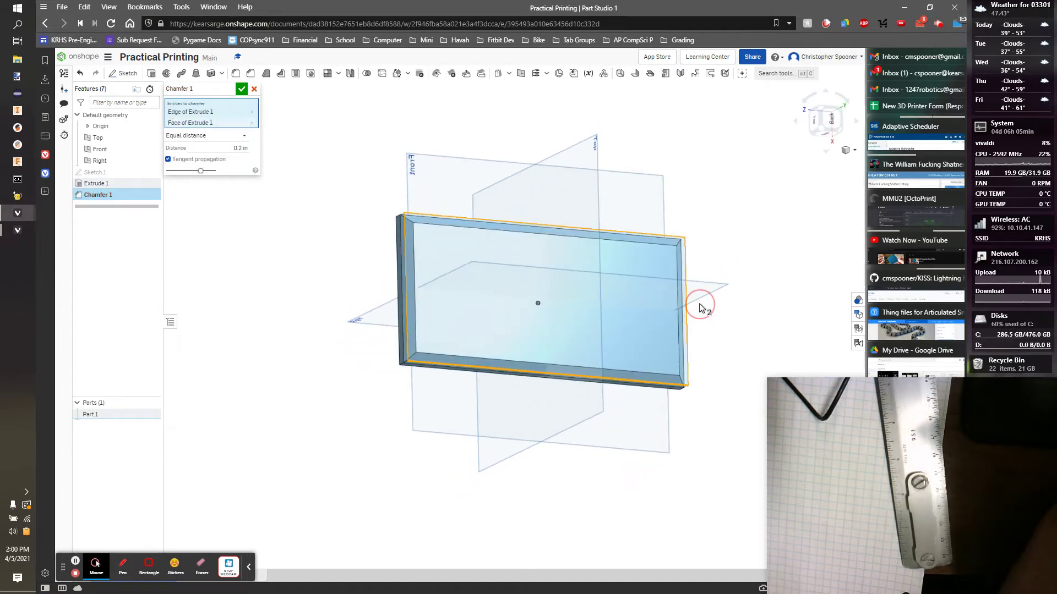
pyautogui.moveTo(699, 307); pyautogui.dragTo(718, 303, button='right')
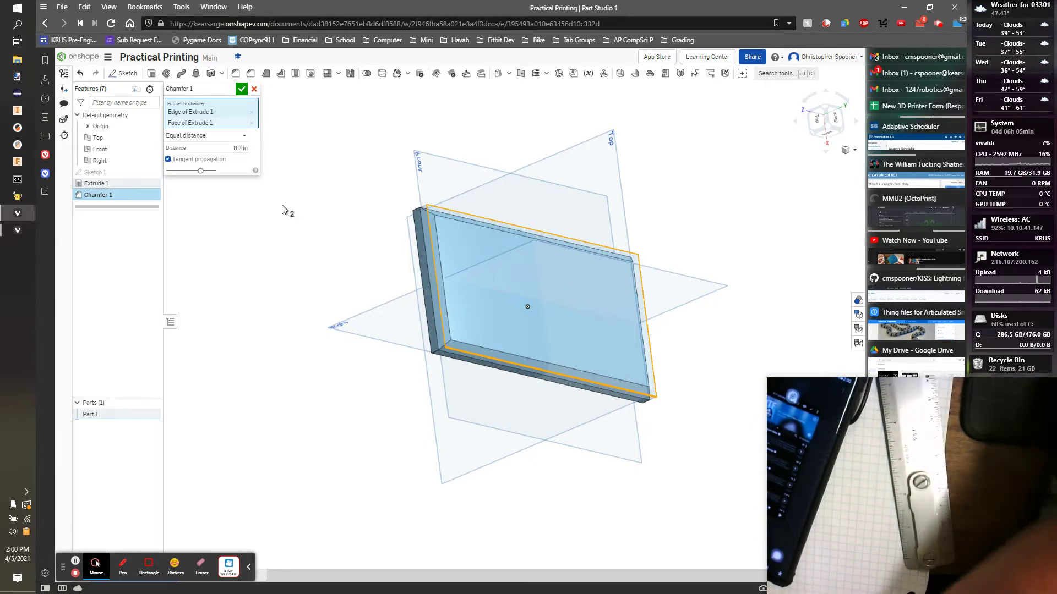
# Set the chamfer distance to 0.125 in and accept the chamfer
pyautogui.click(246, 149)
pyautogui.write('12')
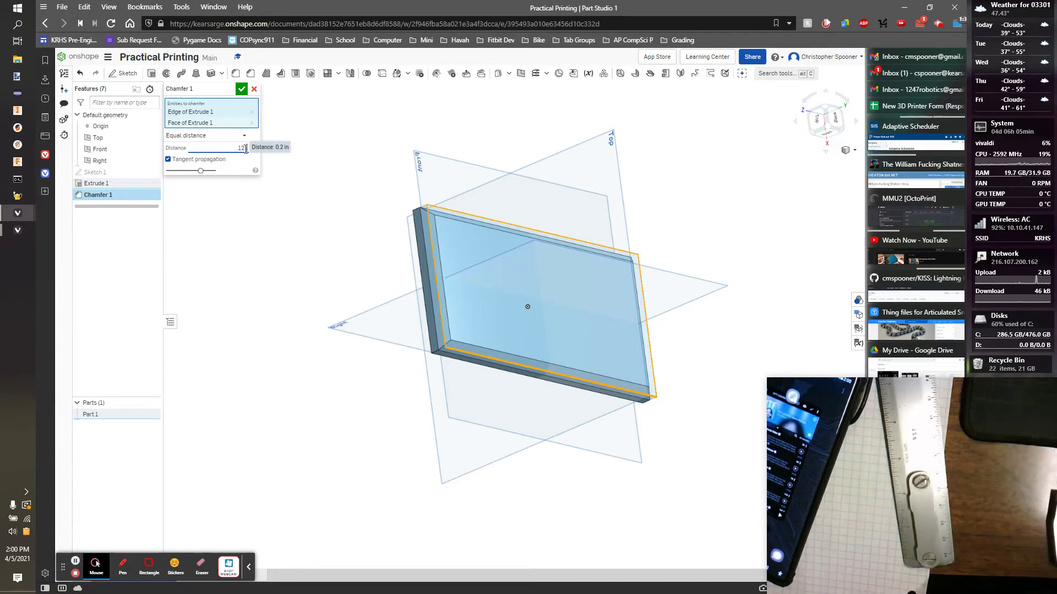
pyautogui.write('5')
pyautogui.press('Return')
pyautogui.click(241, 89)
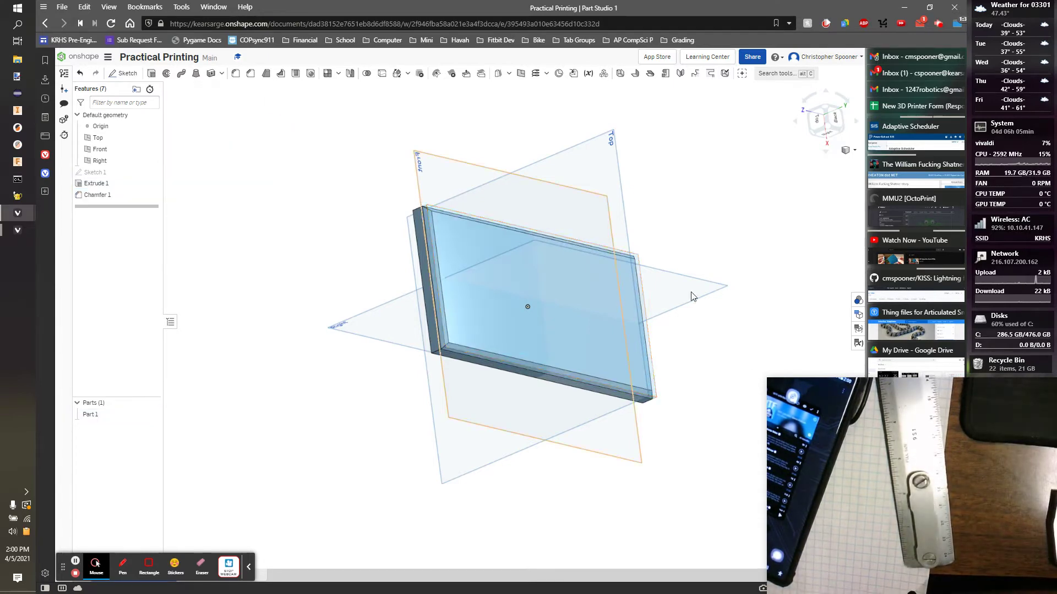
# Measure one long chamfer face on the slab, its edge length and the distance between its two long bounding edges
pyautogui.moveTo(850, 412); pyautogui.dragTo(757, 299)
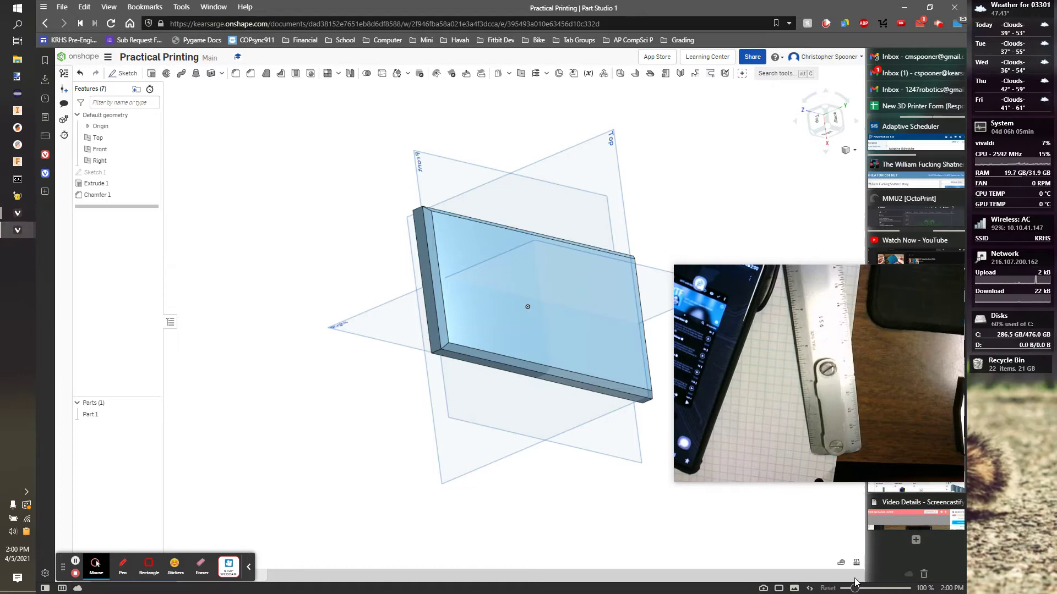
pyautogui.click(844, 566)
pyautogui.scroll(3, 501, 361)
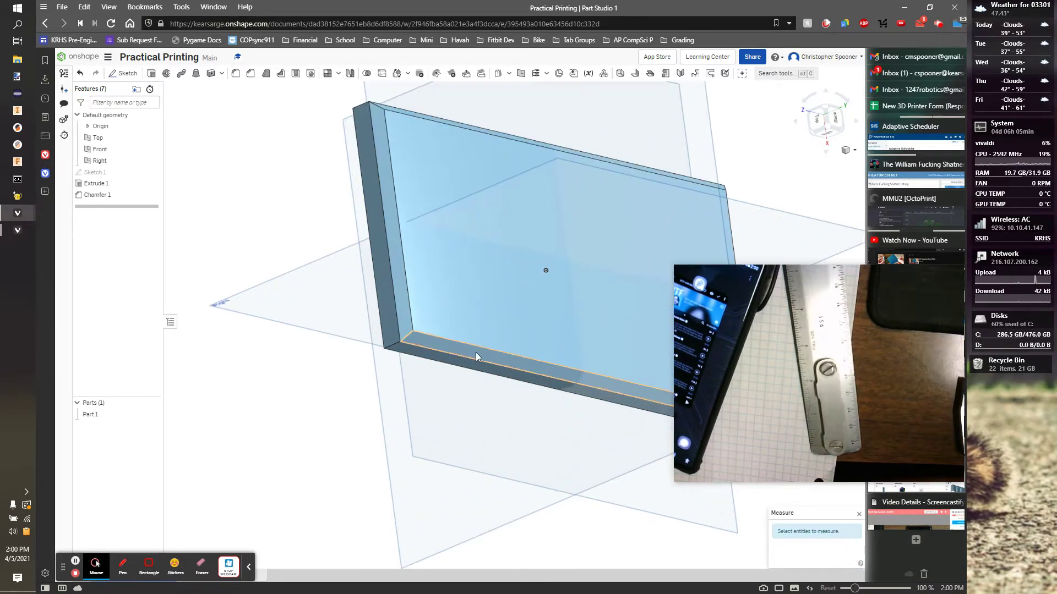
pyautogui.click(441, 341)
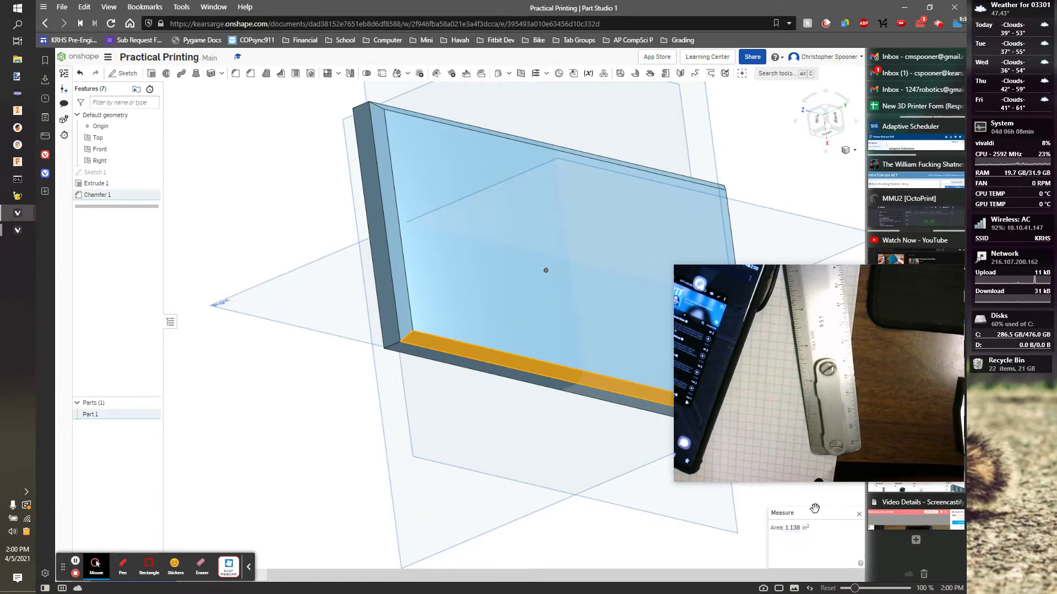
pyautogui.click(434, 351)
pyautogui.click(451, 342)
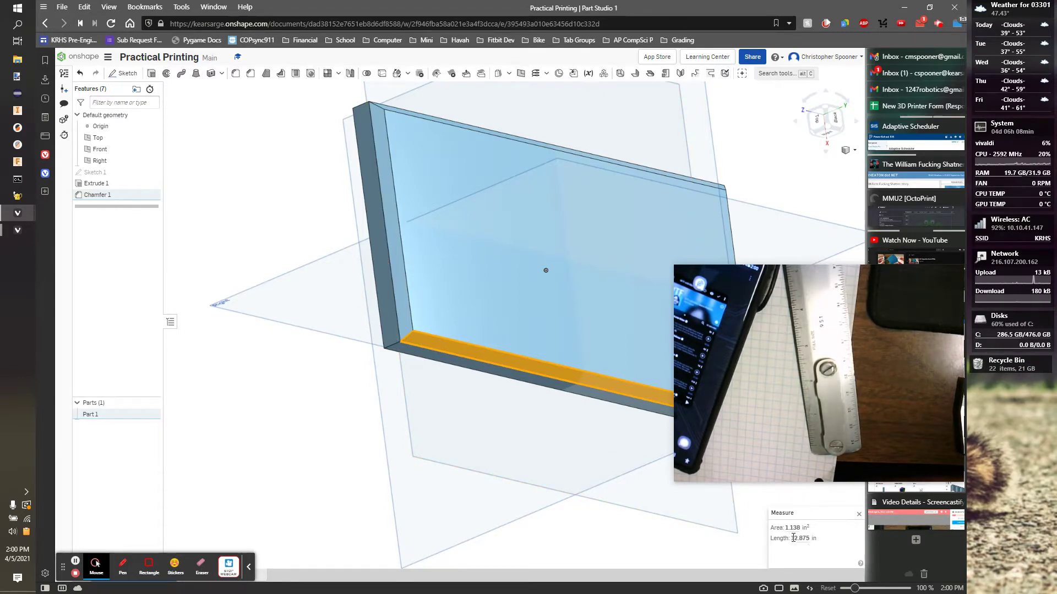
pyautogui.click(354, 401)
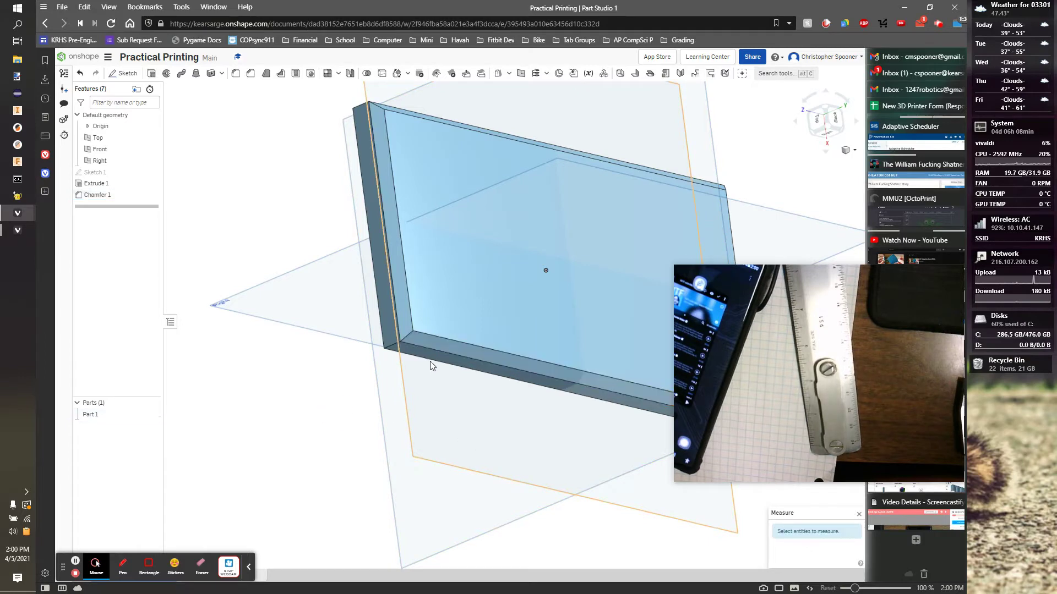
pyautogui.click(440, 344)
pyautogui.click(442, 351)
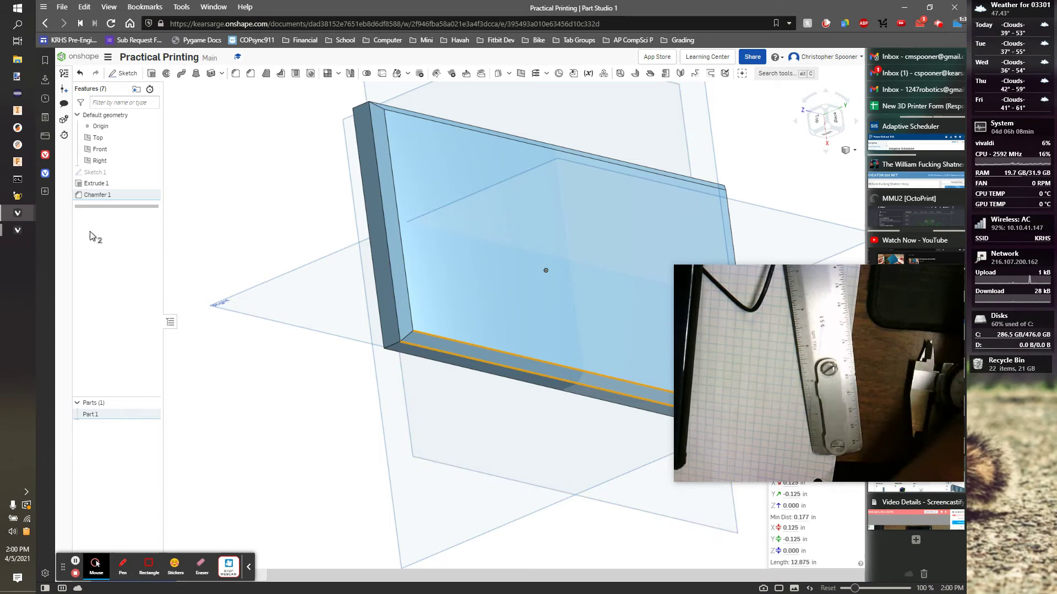
# Set the existing perimeter chamfer's distance to 0.14 in and suppress the chamfer feature
pyautogui.doubleClick(107, 197)
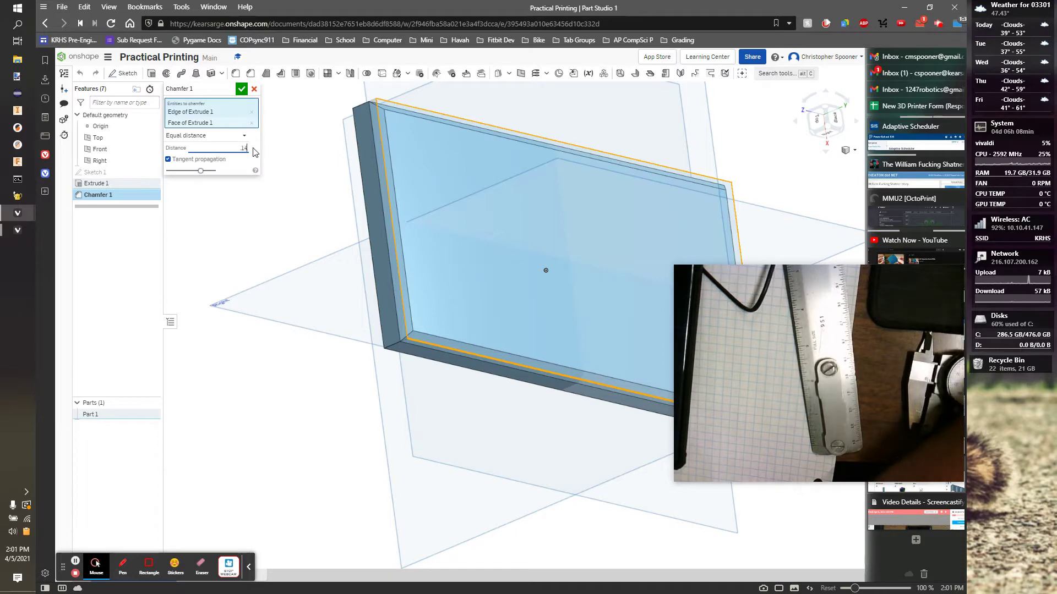
pyautogui.press('Return')
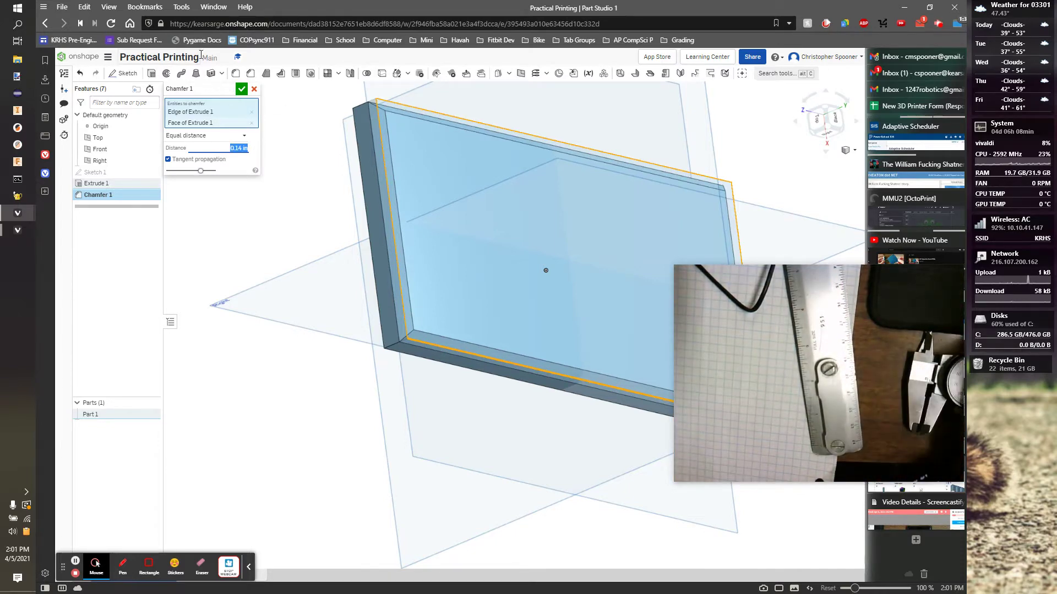
pyautogui.click(242, 89)
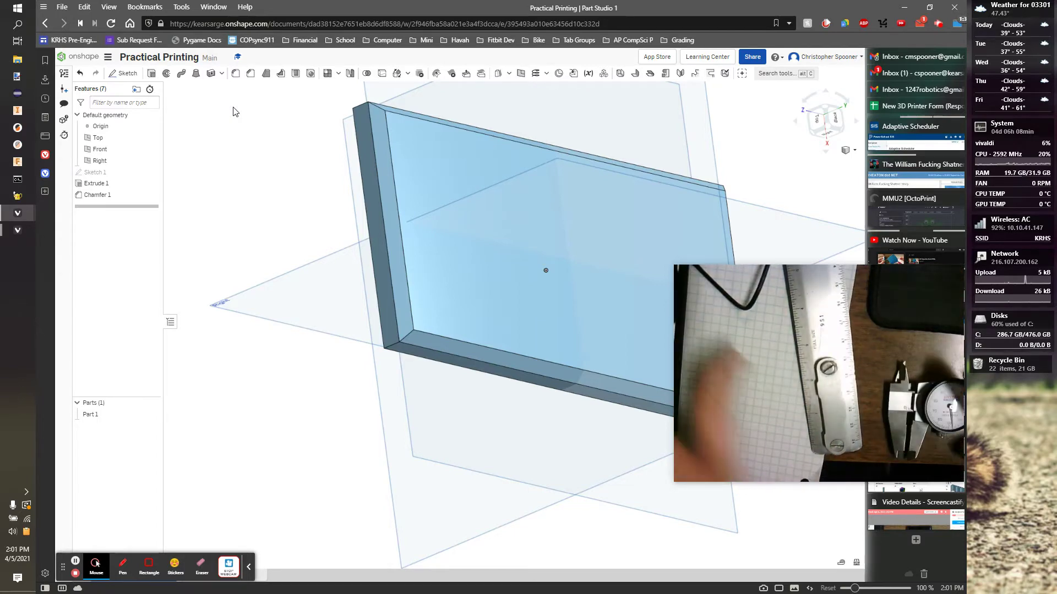
pyautogui.rightClick(108, 201)
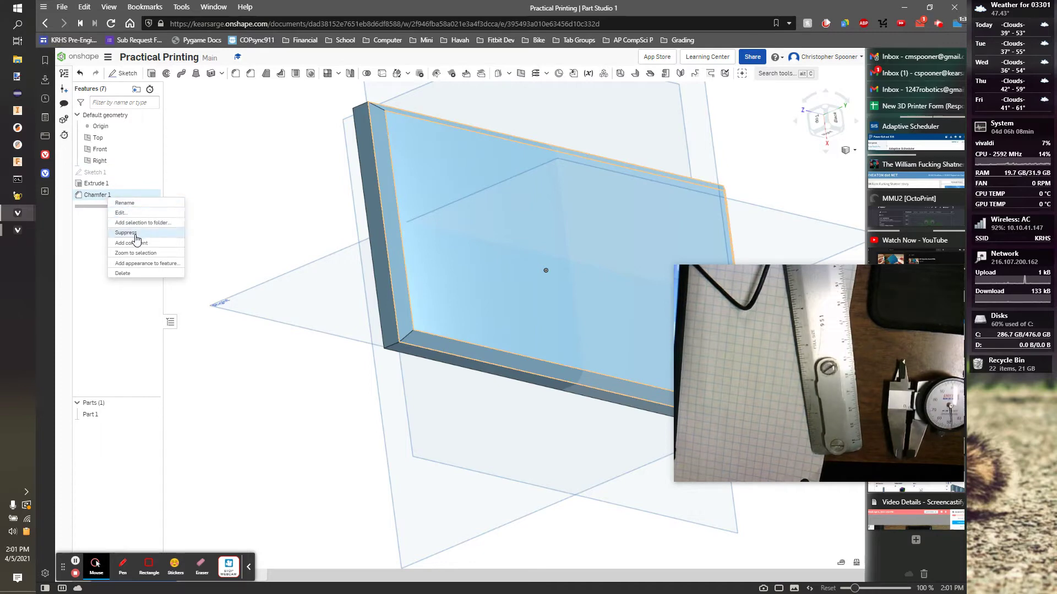
pyautogui.click(120, 235)
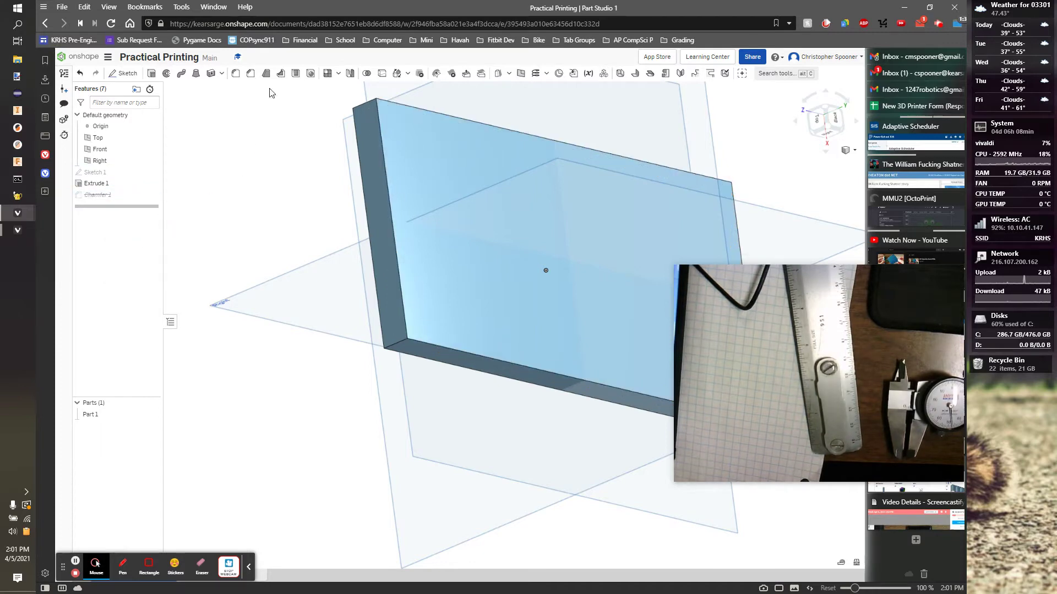
# Fillet the slab's four short corner edges with a circular cross section and a 0.15 in radius
pyautogui.click(234, 73)
pyautogui.click(495, 192)
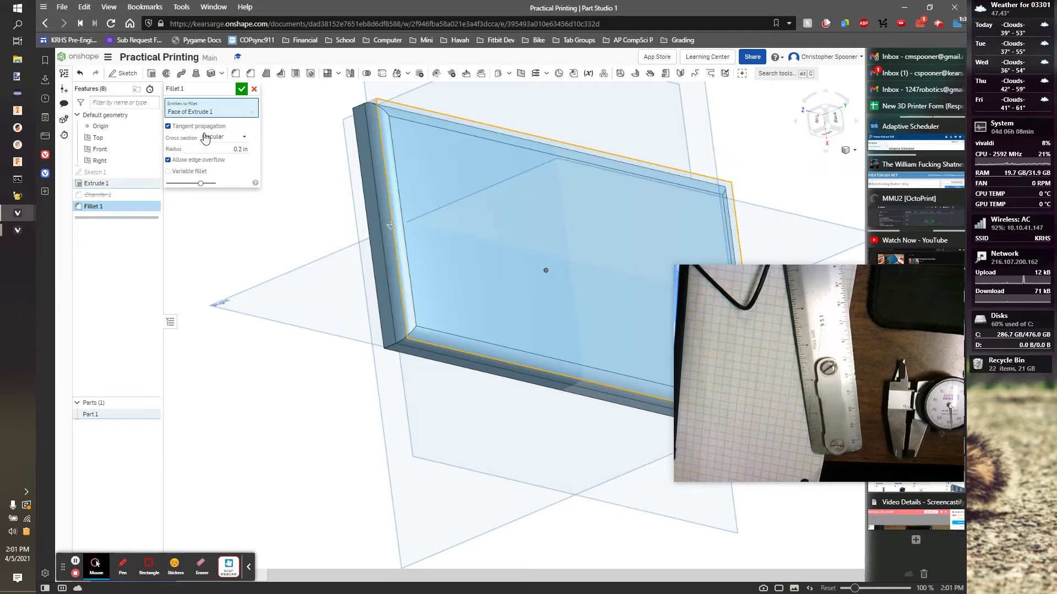
pyautogui.click(442, 155)
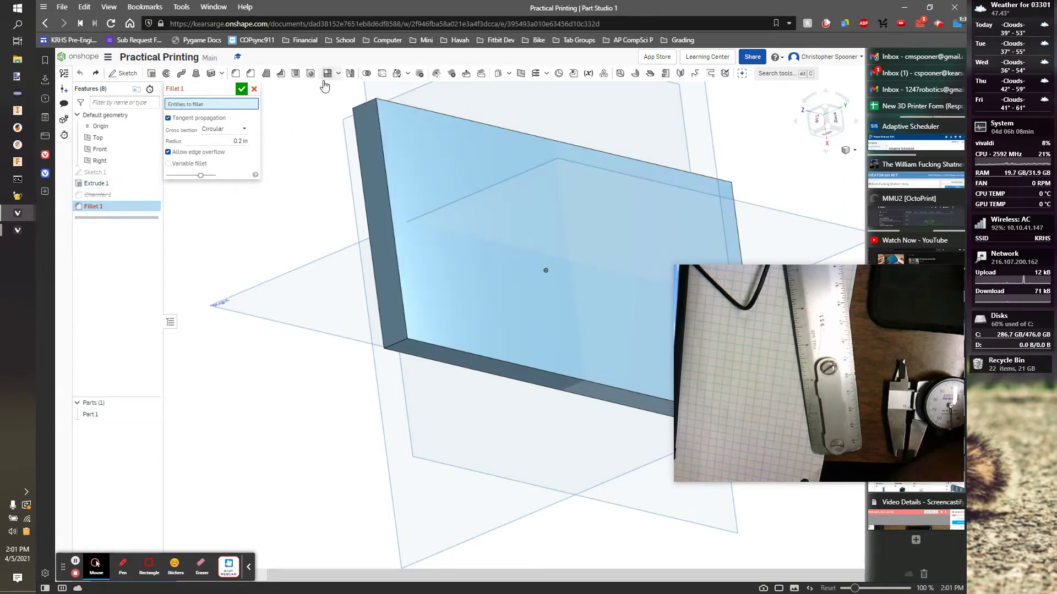
pyautogui.click(398, 346)
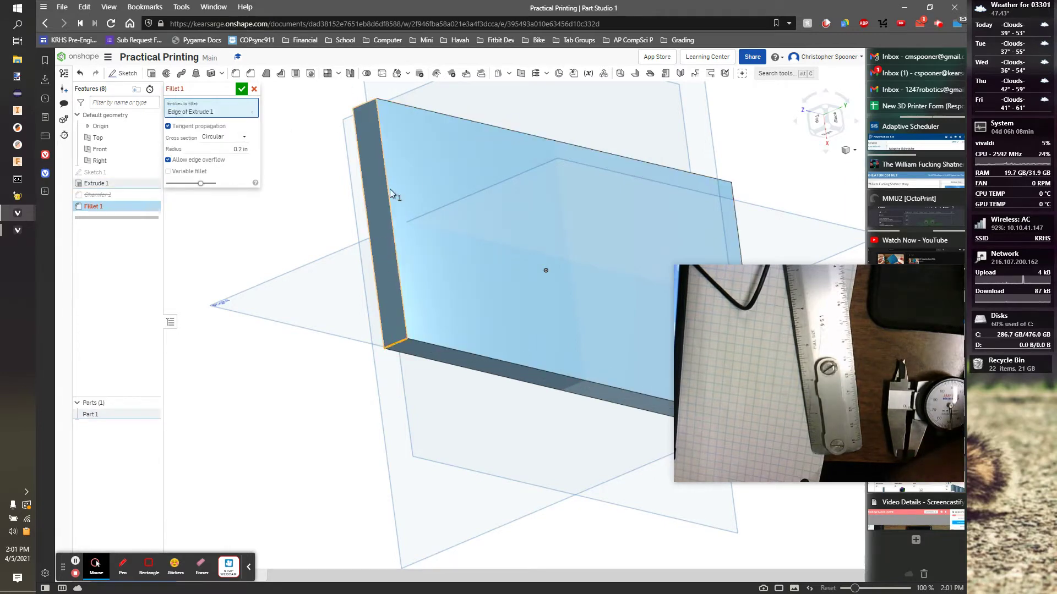
pyautogui.click(366, 107)
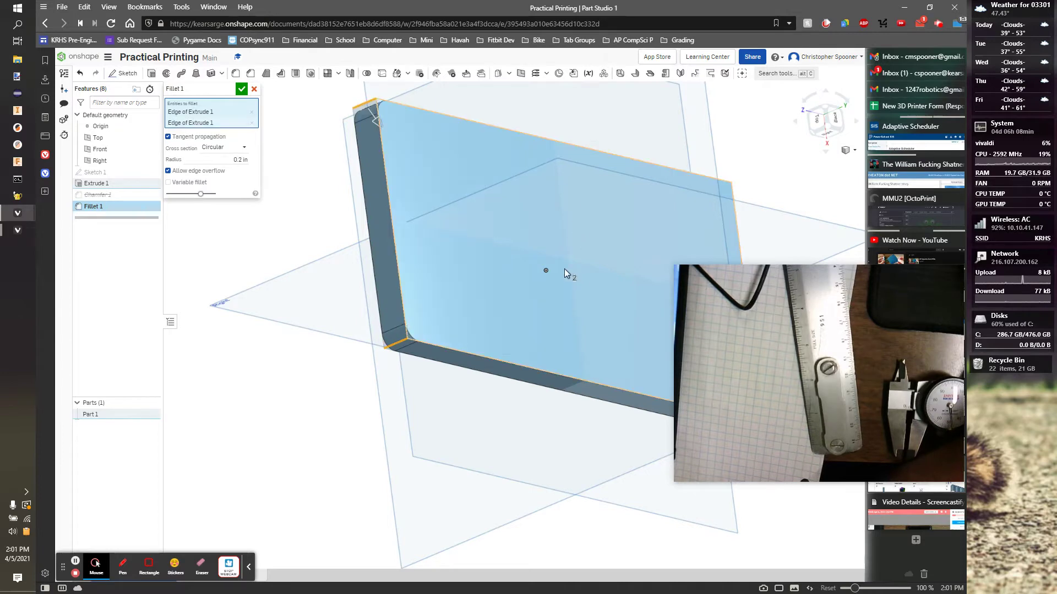
pyautogui.moveTo(366, 107); pyautogui.dragTo(495, 366, button='middle')
pyautogui.click(505, 370)
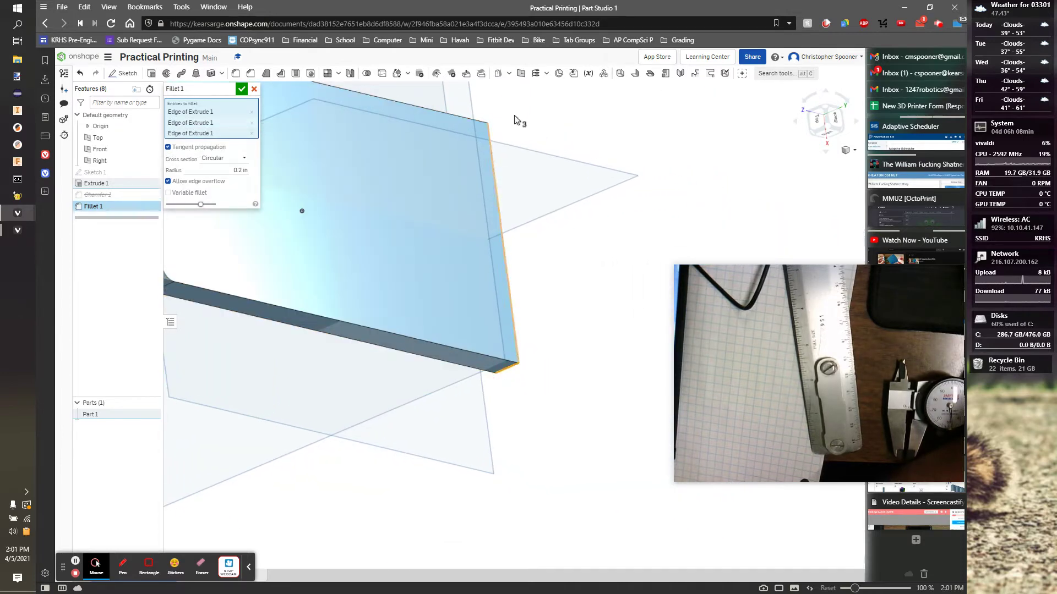
pyautogui.moveTo(571, 170); pyautogui.dragTo(527, 242, button='right')
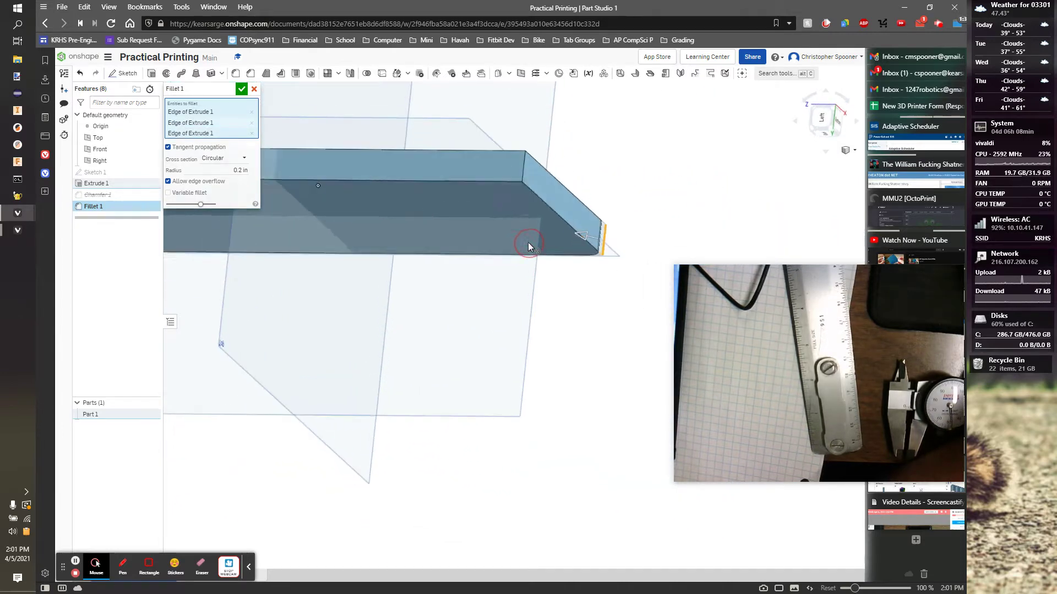
pyautogui.click(524, 173)
pyautogui.write('0.15')
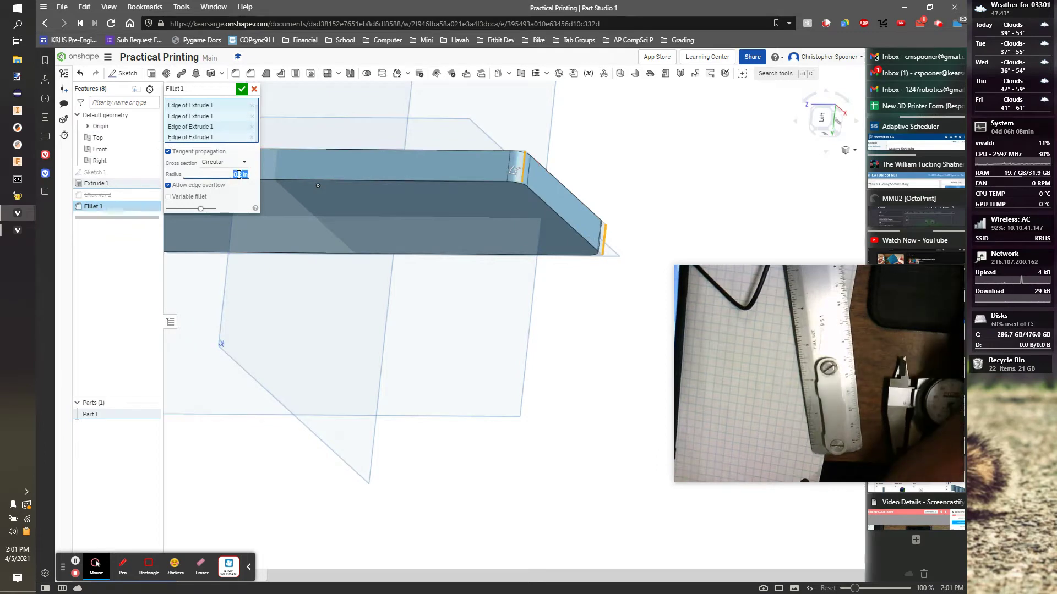
pyautogui.click(241, 89)
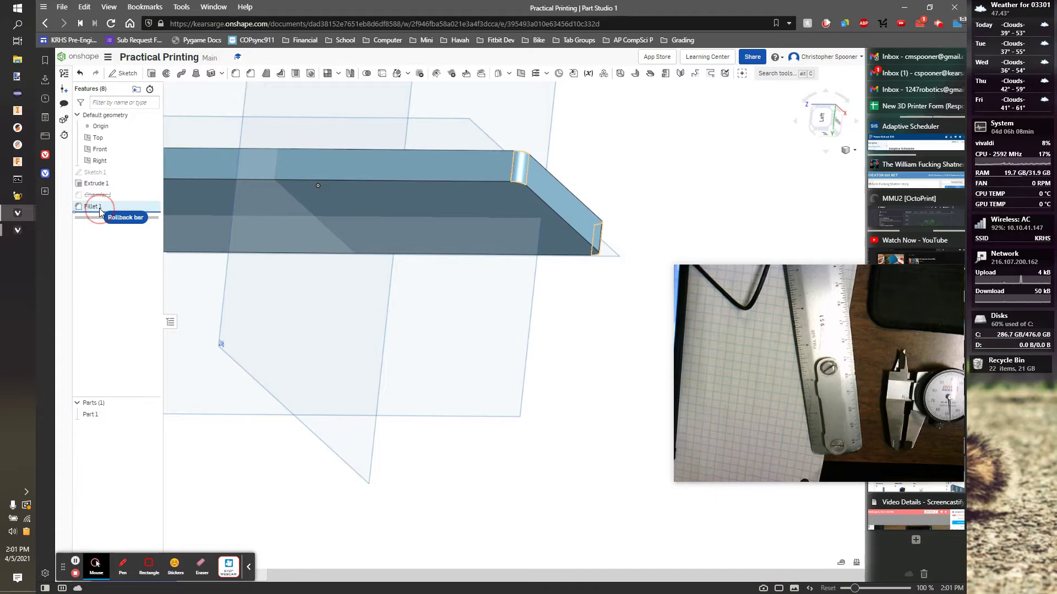
# Reorder the corner fillet before the chamfer in the feature history and unsuppress the chamfer
pyautogui.moveTo(100, 213); pyautogui.dragTo(102, 206)
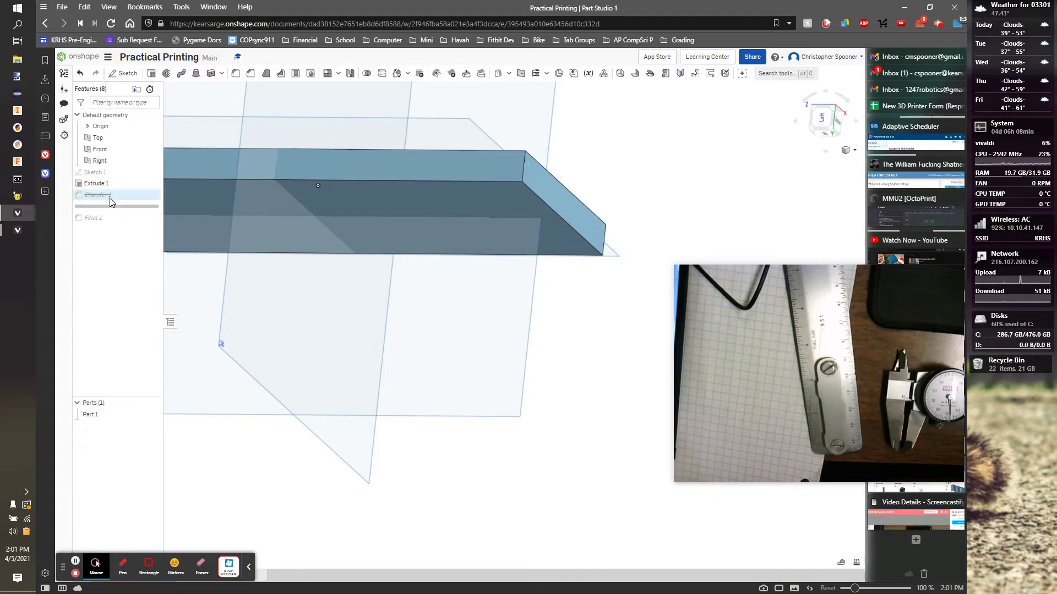
pyautogui.moveTo(105, 217)
pyautogui.mouseDown()
pyautogui.moveTo(114, 212)
pyautogui.moveTo(99, 208)
pyautogui.moveTo(101, 197)
pyautogui.mouseUp()
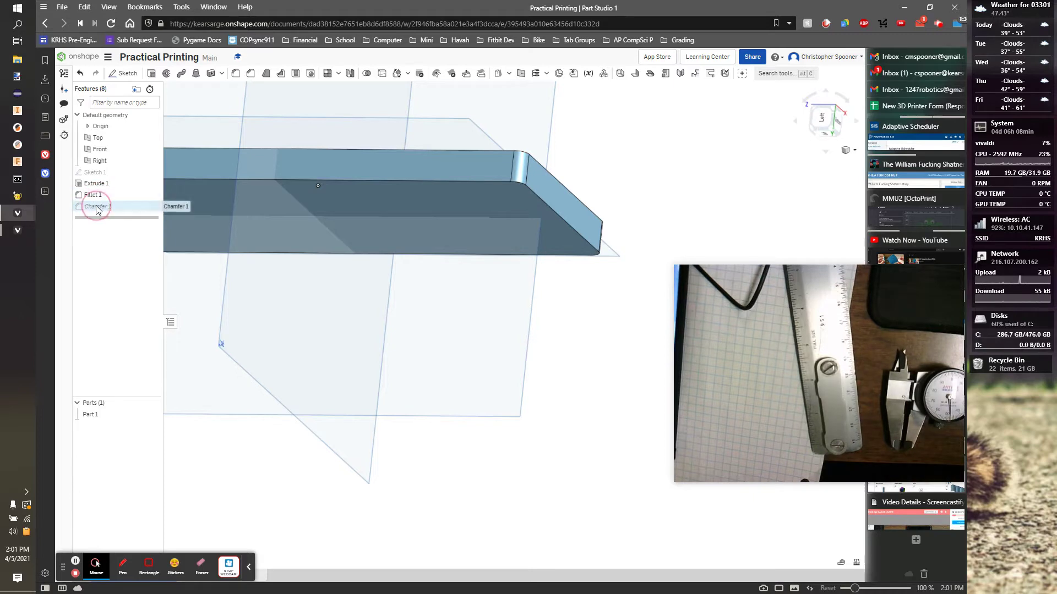
pyautogui.rightClick(97, 209)
pyautogui.click(126, 231)
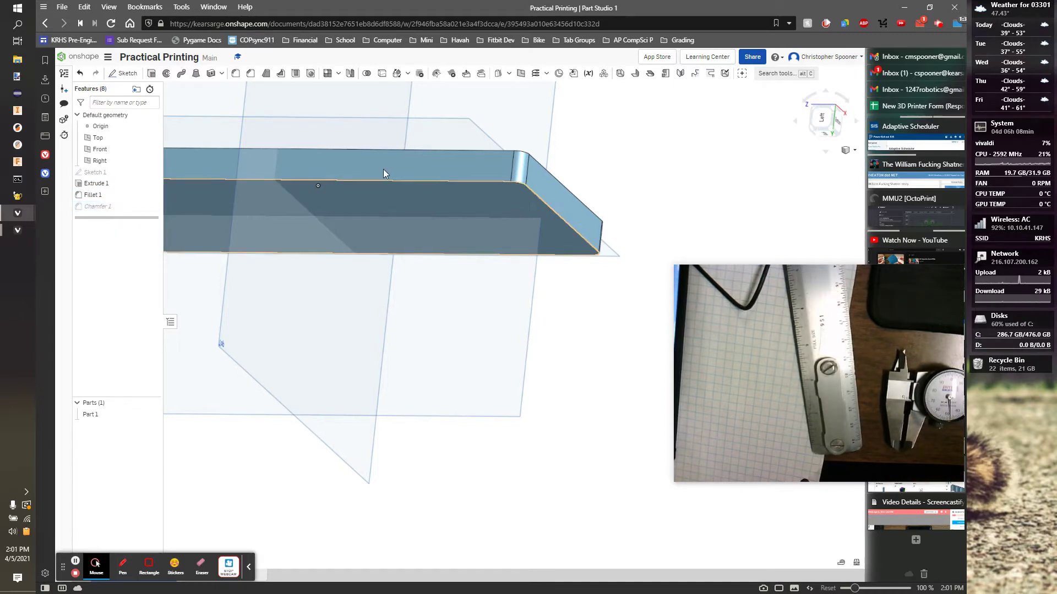
# Add an equal-distance chamfer of 0.1 in around the slab's large unchamfered face on the Front plane
pyautogui.moveTo(603, 123); pyautogui.dragTo(592, 102, button='right')
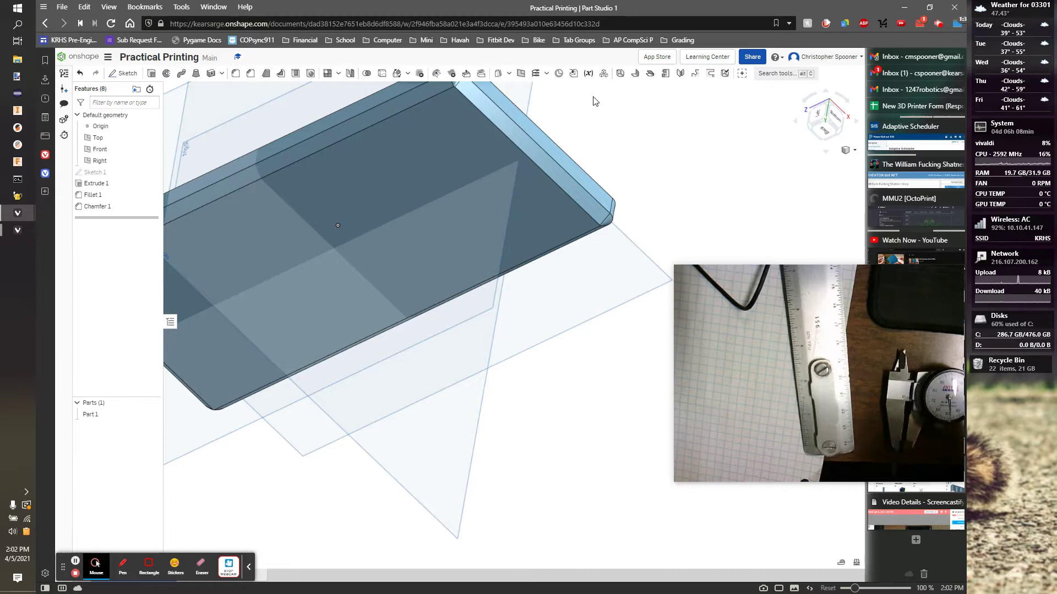
pyautogui.rightClick(630, 120)
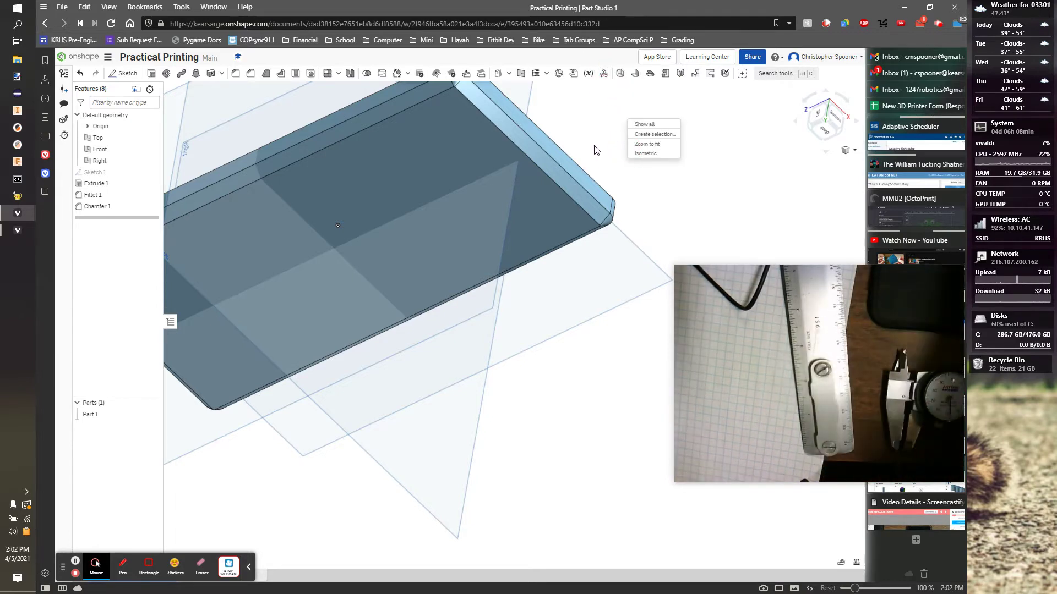
pyautogui.moveTo(599, 125); pyautogui.dragTo(605, 164, button='right')
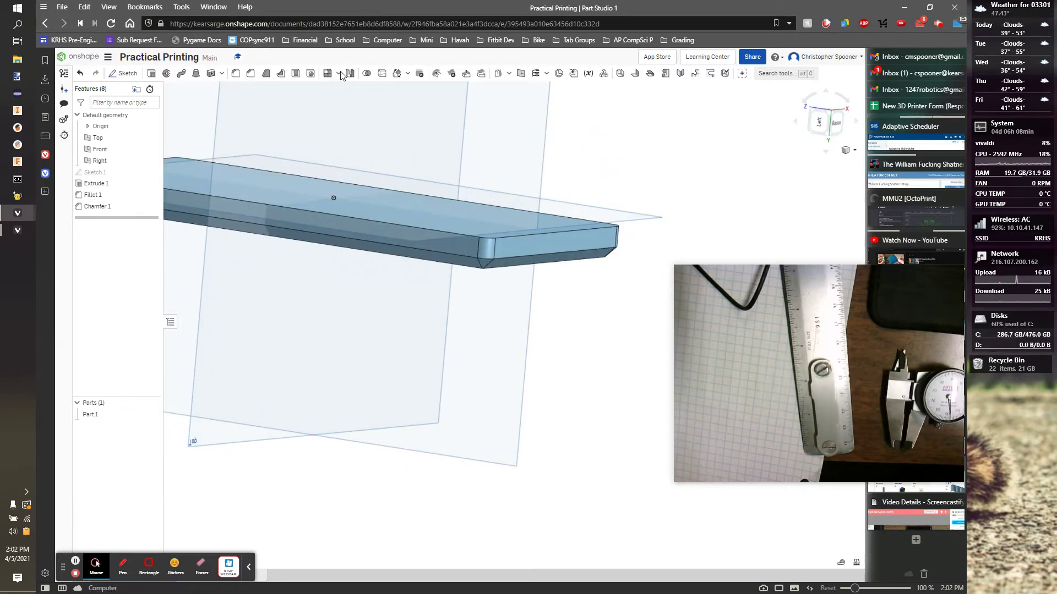
pyautogui.click(247, 76)
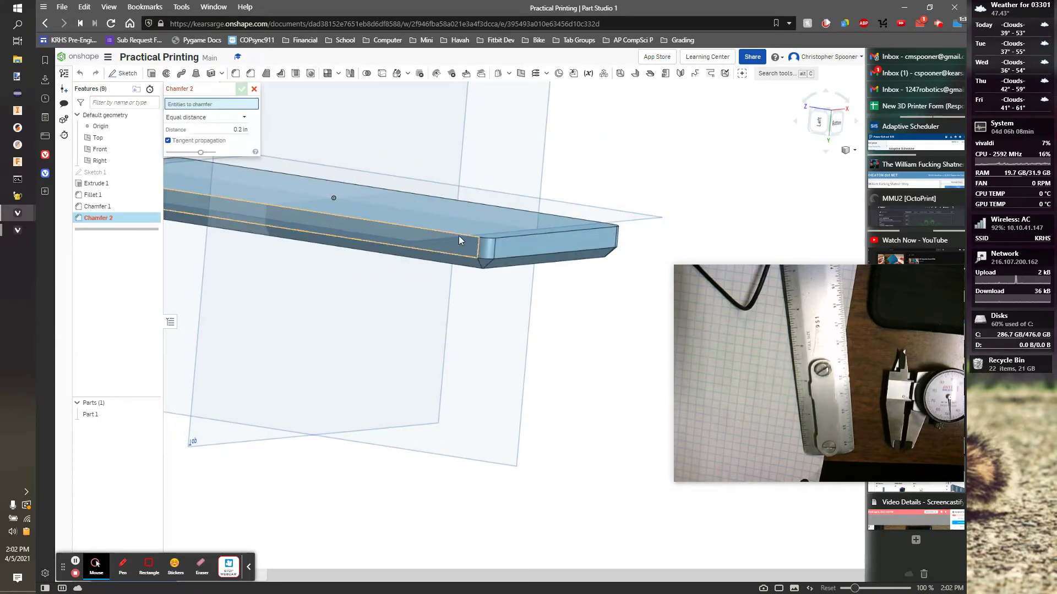
pyautogui.click(457, 224)
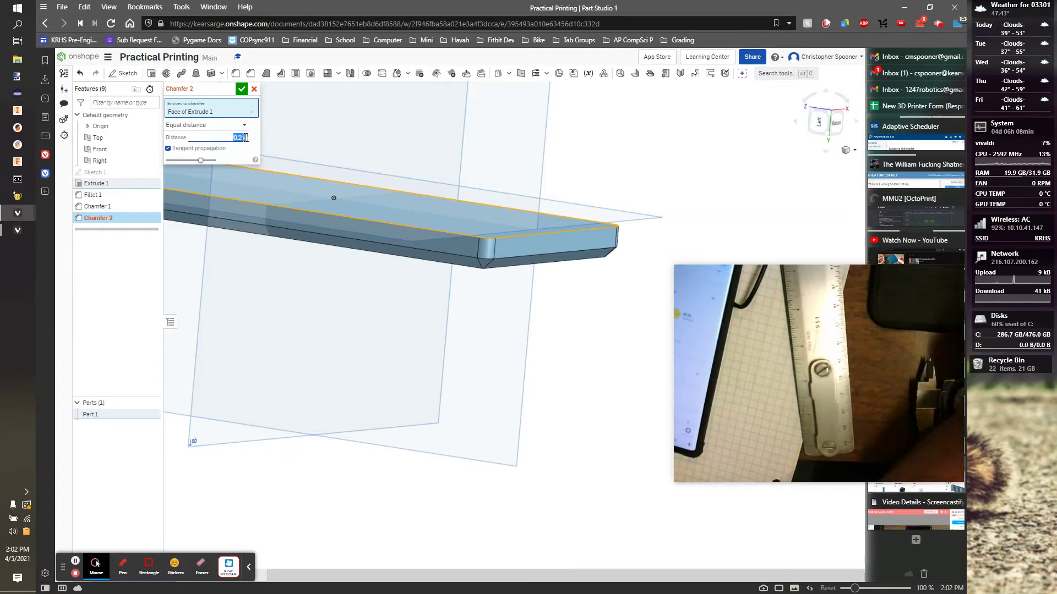
pyautogui.moveTo(694, 165); pyautogui.dragTo(687, 183, button='right')
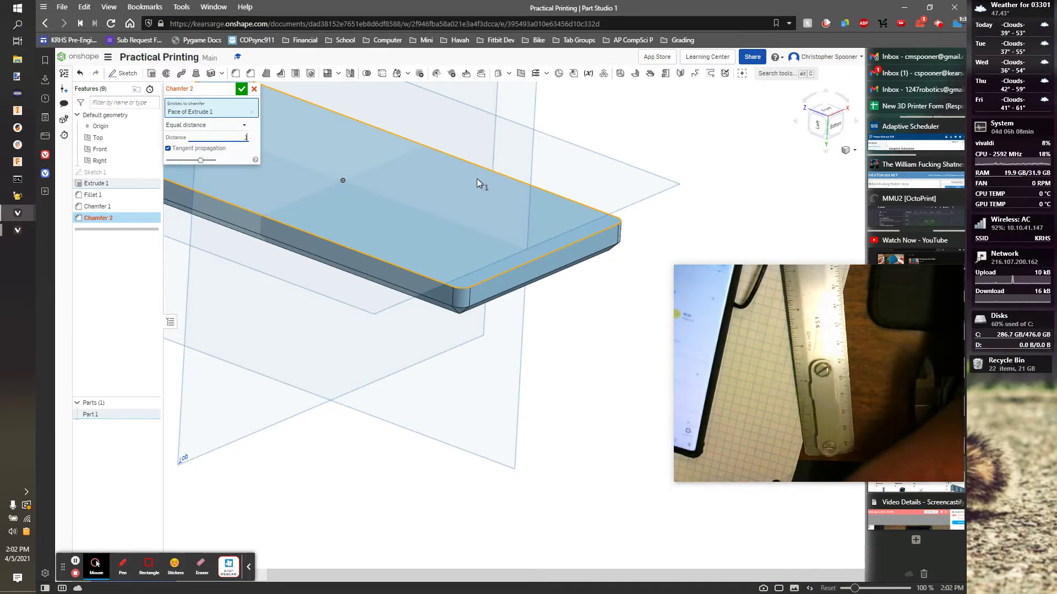
pyautogui.press('Return')
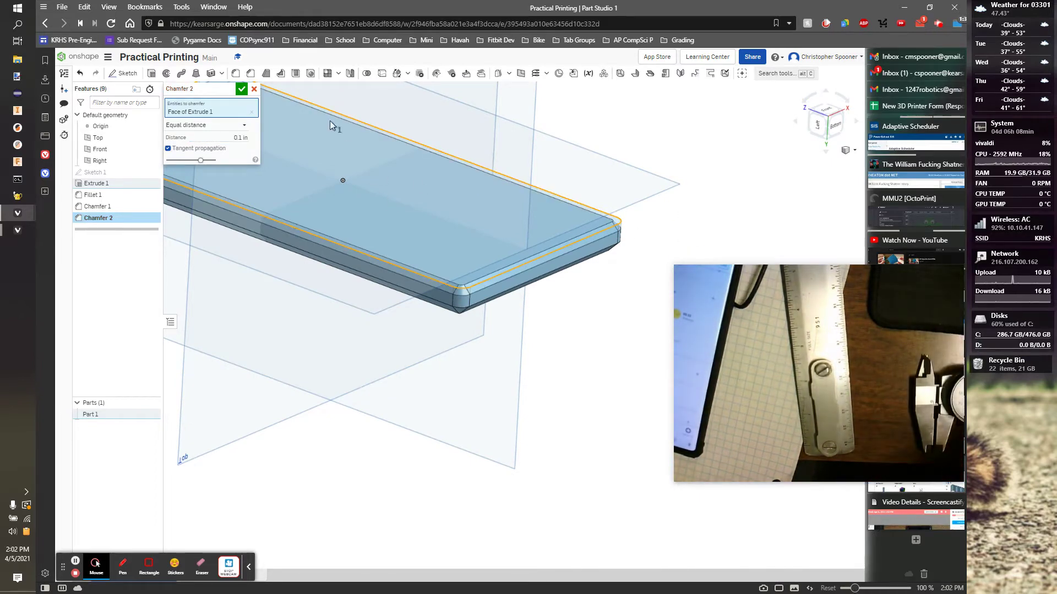
pyautogui.click(233, 90)
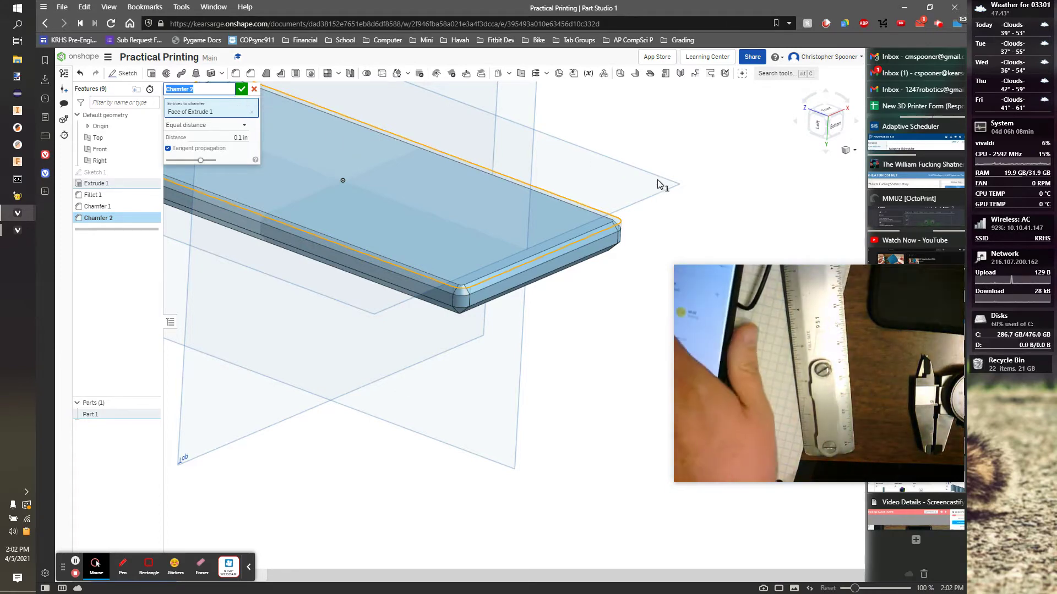
pyautogui.moveTo(688, 214); pyautogui.dragTo(691, 227, button='right')
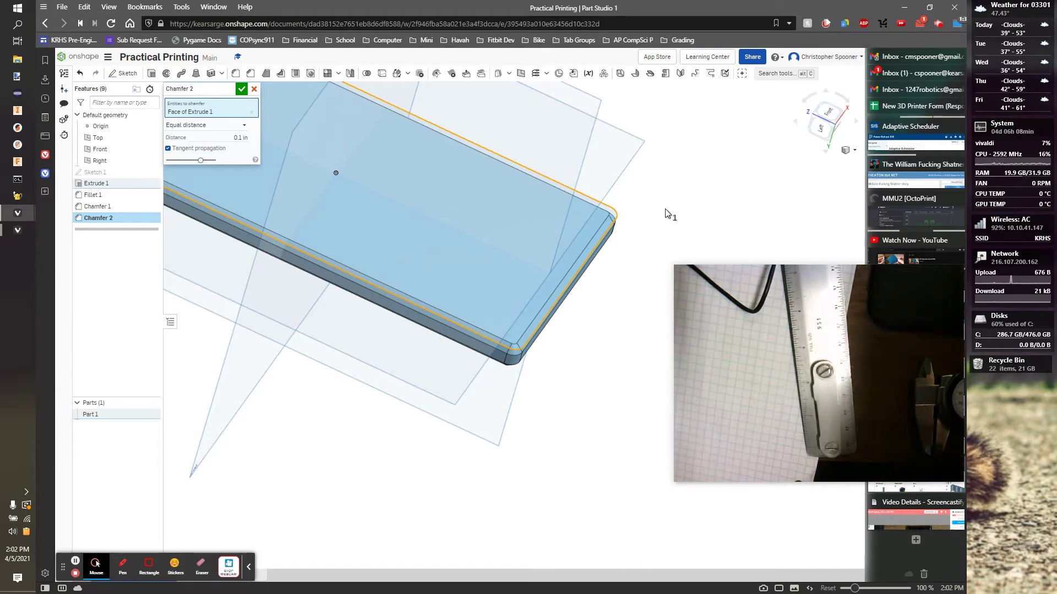
pyautogui.click(241, 90)
# Sketch a rectangle about 2.89 in wide and 5.74 in tall on the slab's large front face, centred on the vertical axis
pyautogui.scroll(-2, 652, 221)
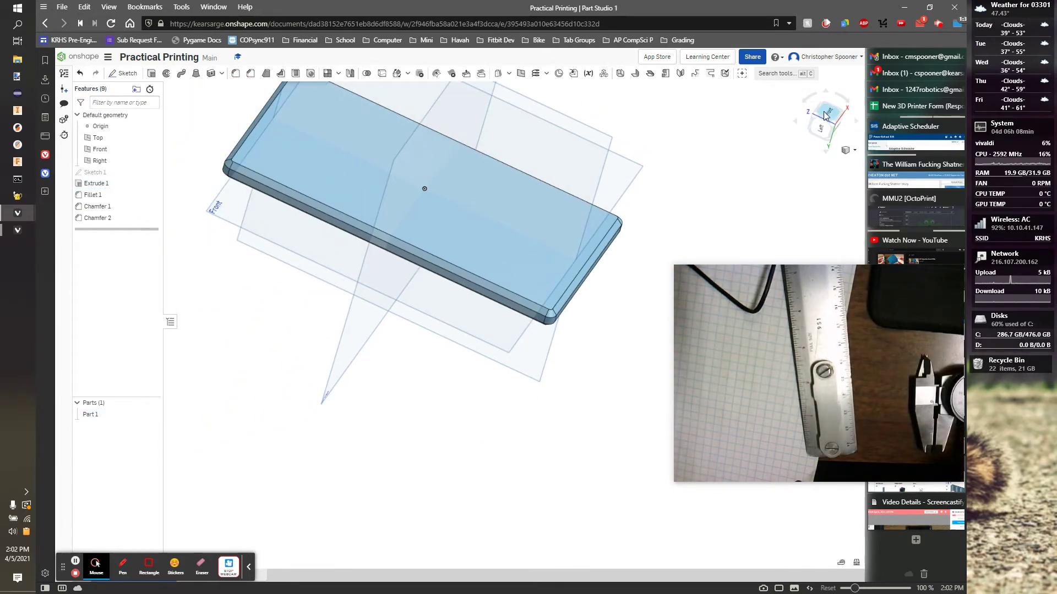
pyautogui.click(826, 115)
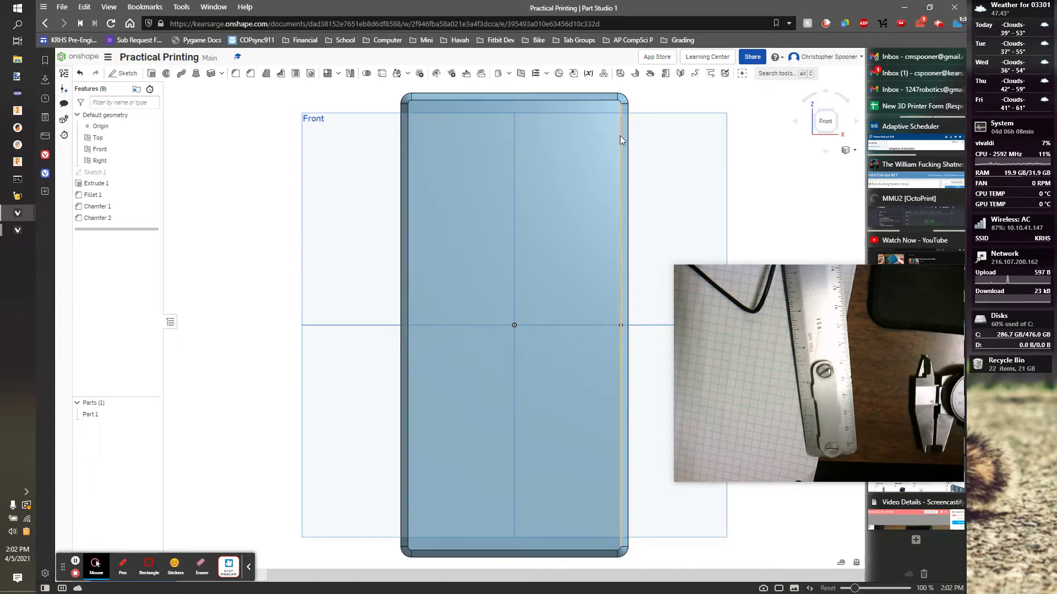
pyautogui.click(512, 99)
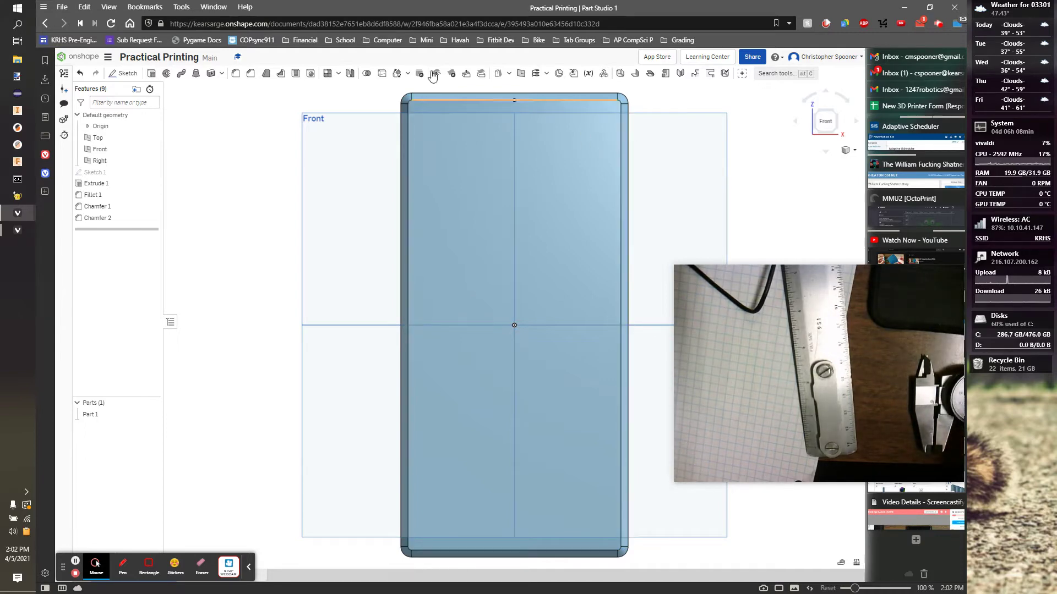
pyautogui.click(117, 75)
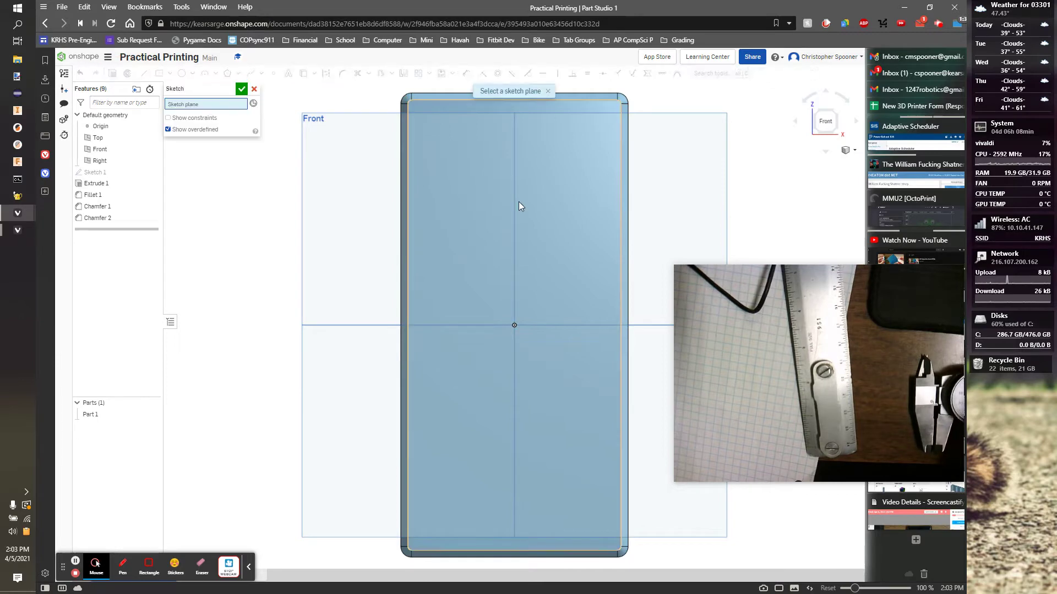
pyautogui.click(526, 227)
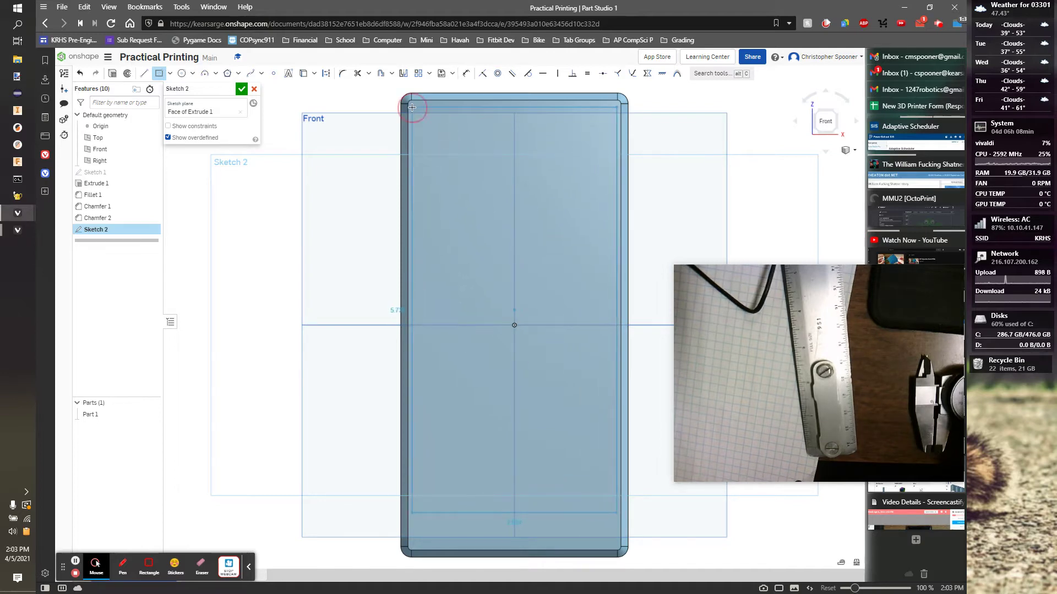
pyautogui.click(412, 107)
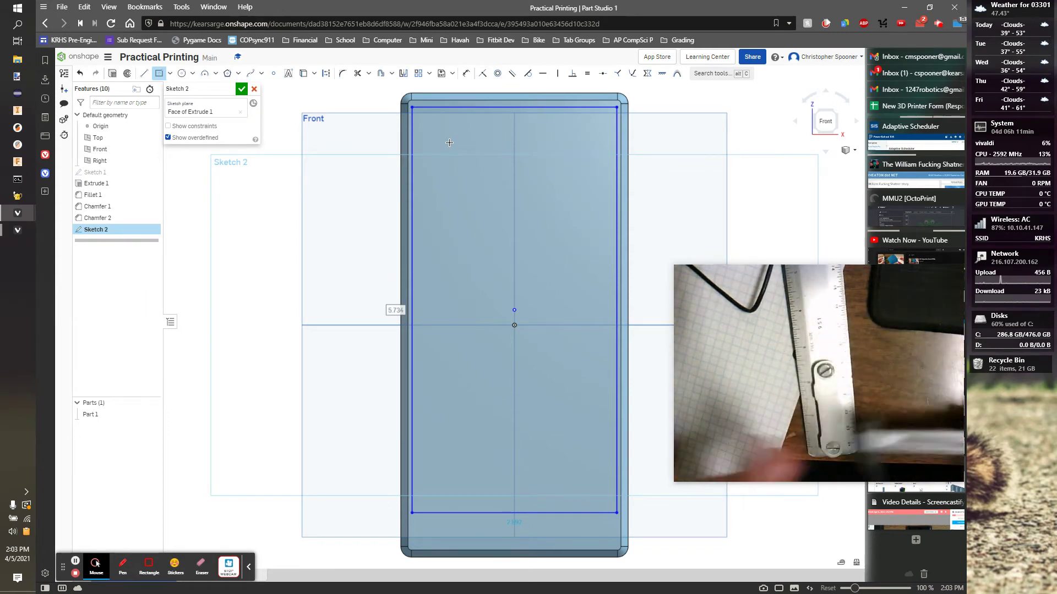
pyautogui.press('d')
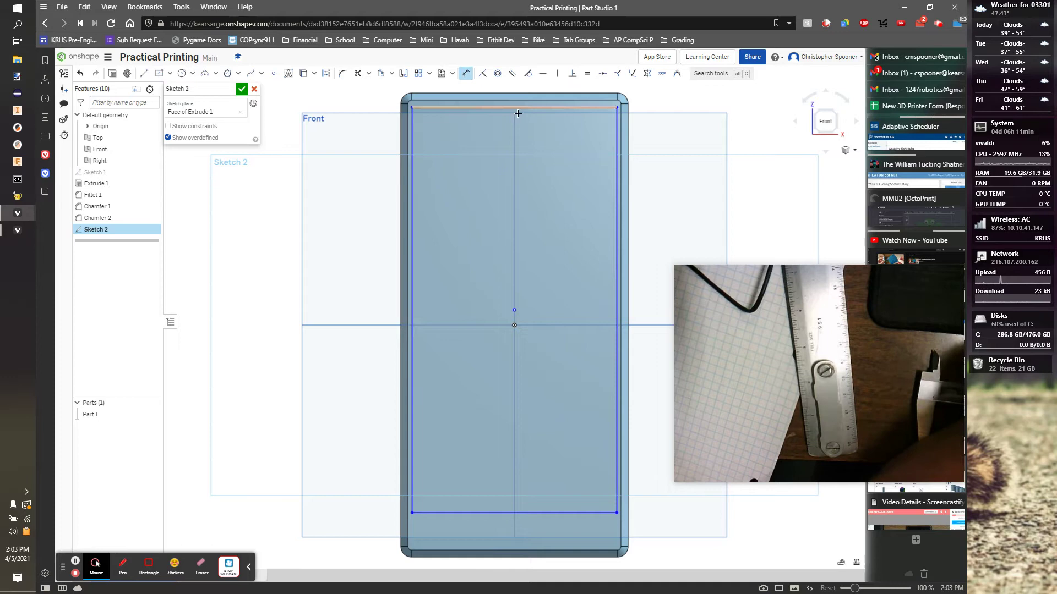
pyautogui.click(514, 107)
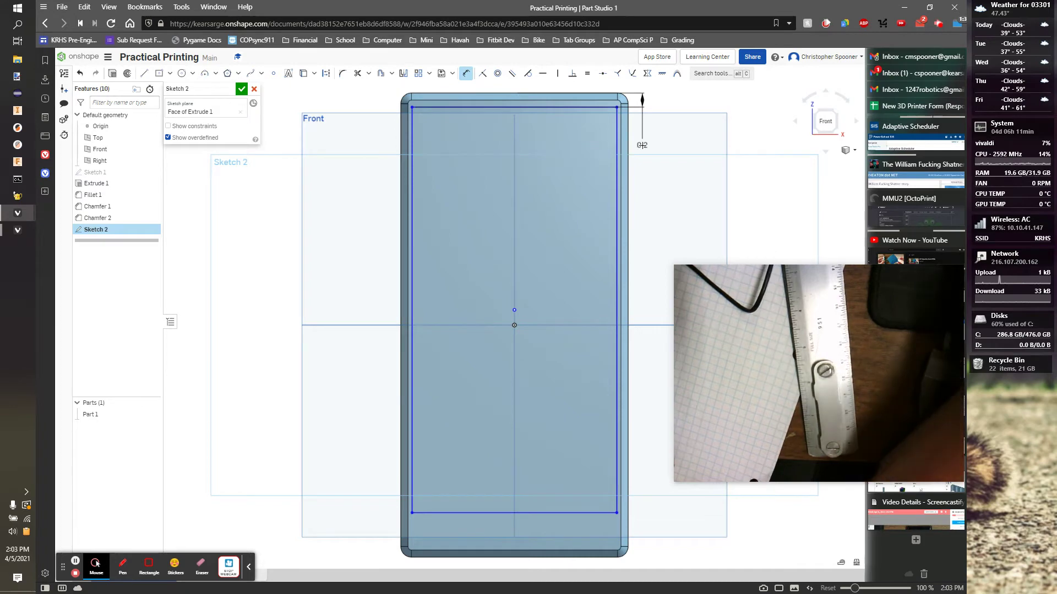
pyautogui.press('Escape')
pyautogui.hotkey('ctrl', 'z')
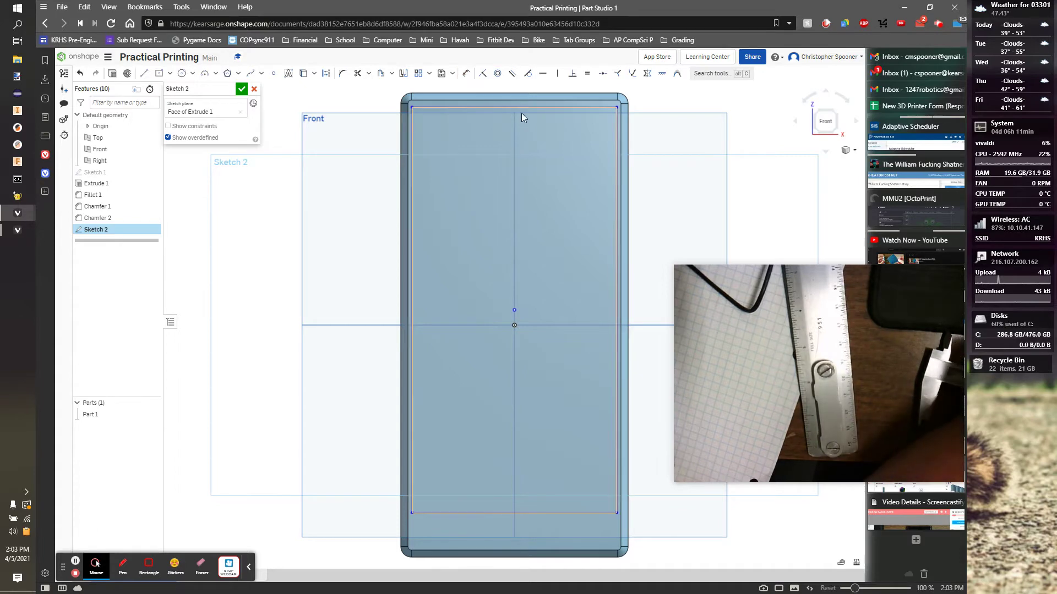
# Dimension the screen rectangle's width and set it to 2.907 in
pyautogui.press('d')
pyautogui.click(523, 107)
pyautogui.click(530, 131)
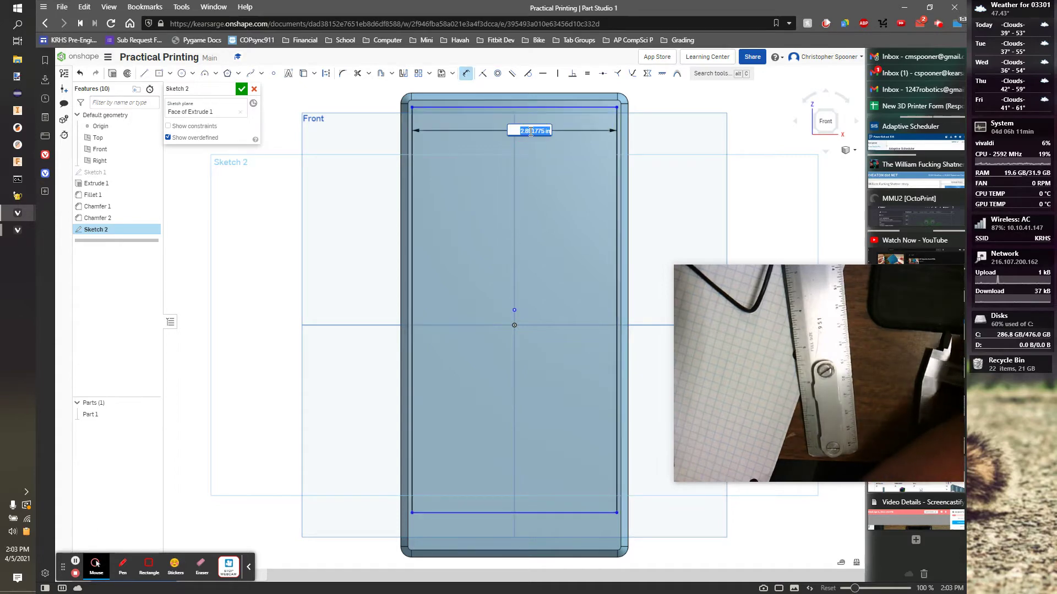
pyautogui.write('2.90')
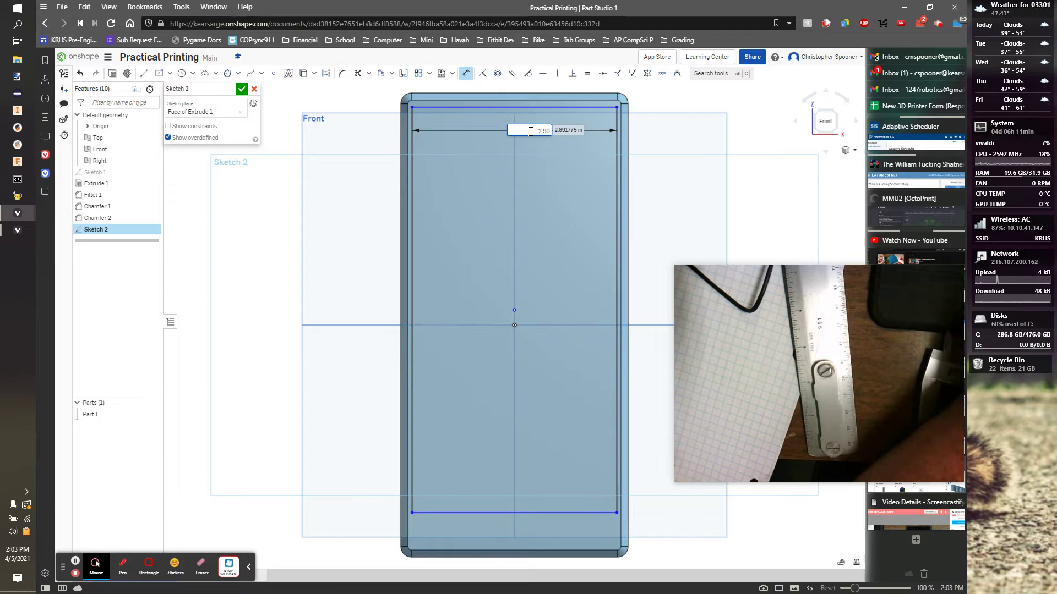
pyautogui.write('7')
pyautogui.press('Return')
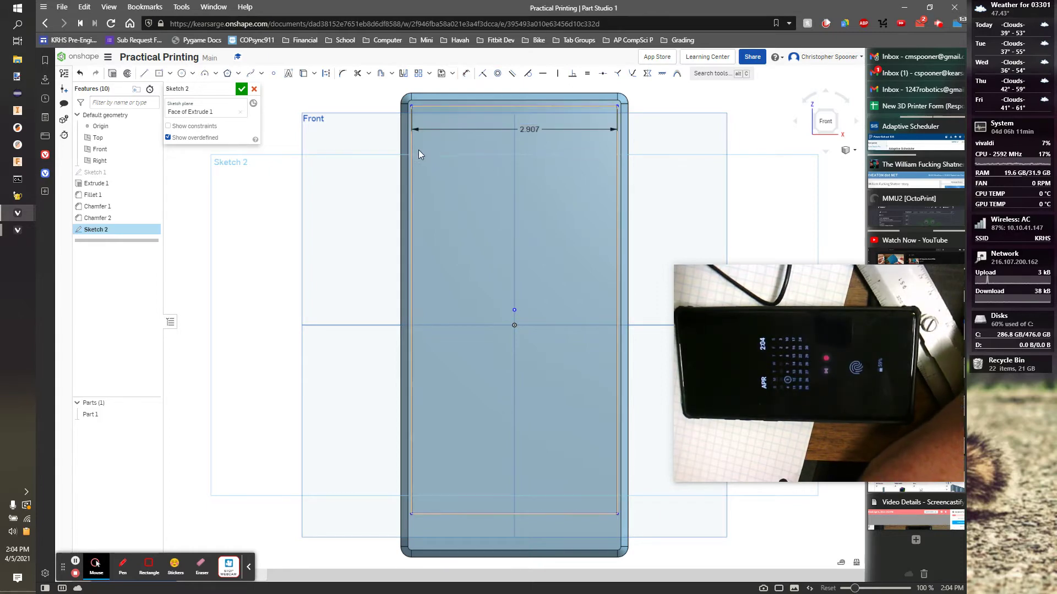
# Dimension the screen rectangle's height and set it to 6.085 in
pyautogui.click(410, 172)
pyautogui.click(434, 175)
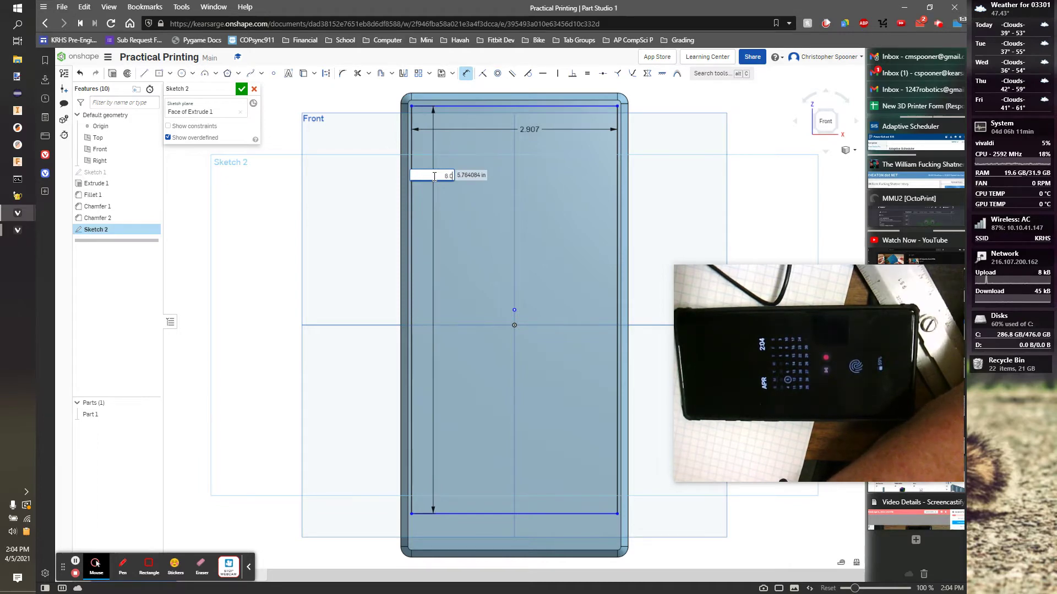
pyautogui.write('6.08')
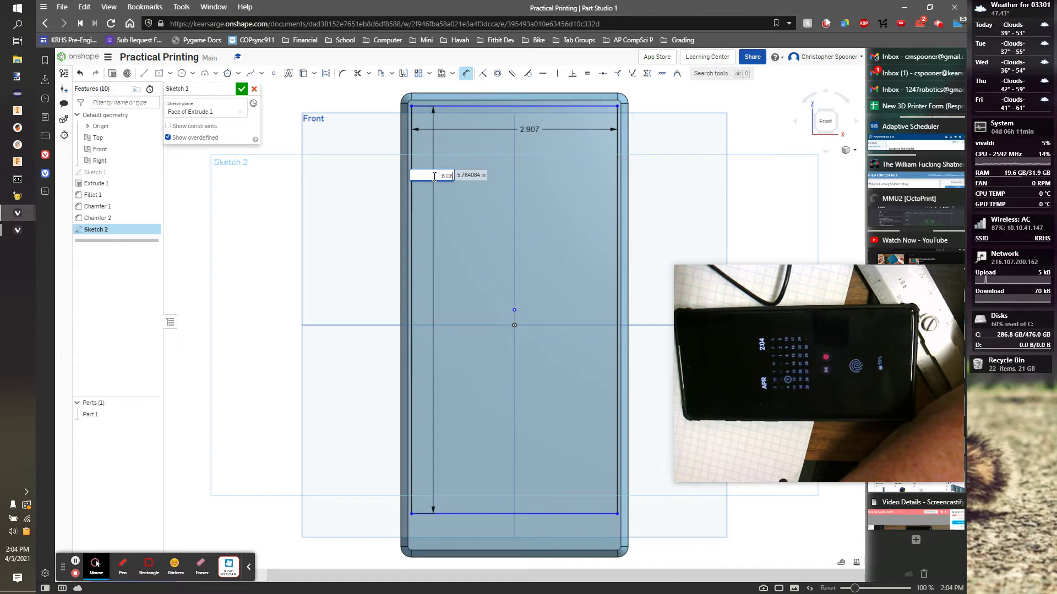
pyautogui.write('5')
pyautogui.press('Return')
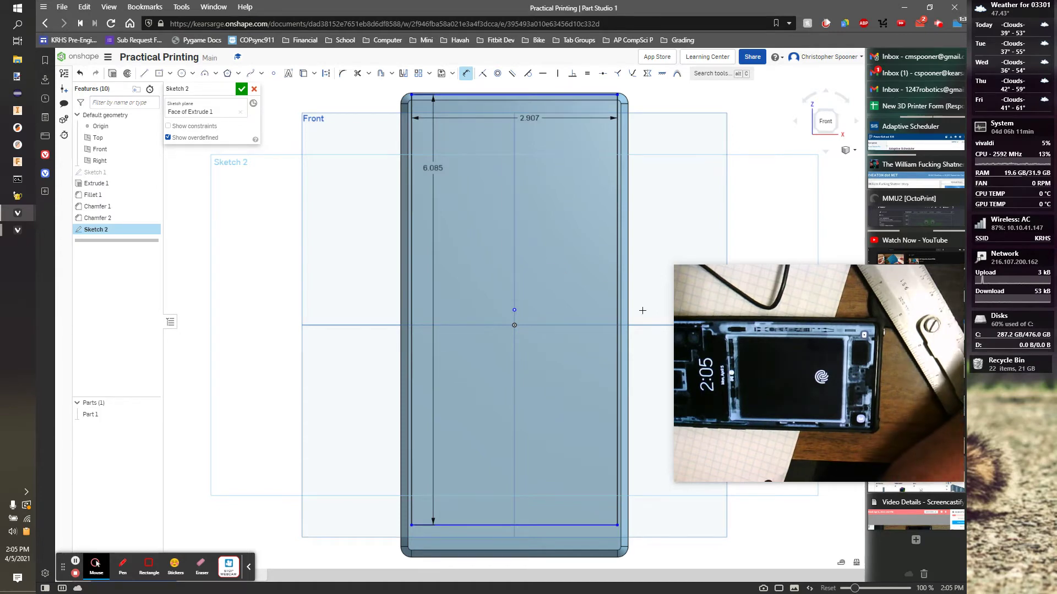
# Project the slab's bottom outer edge into the screen sketch as reference geometry
pyautogui.press('Escape')
pyautogui.press('u')
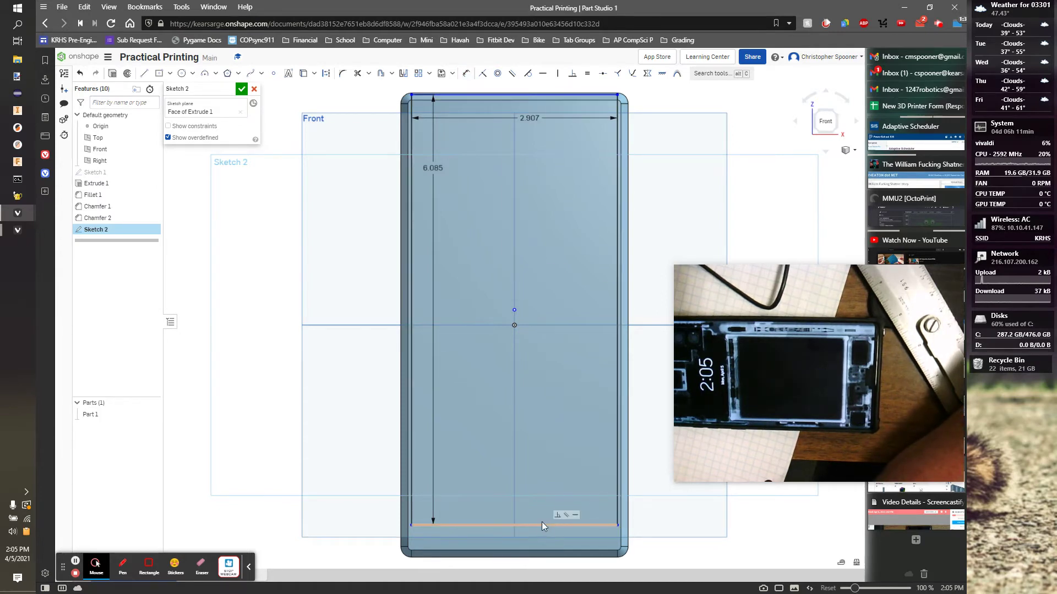
pyautogui.click(542, 525)
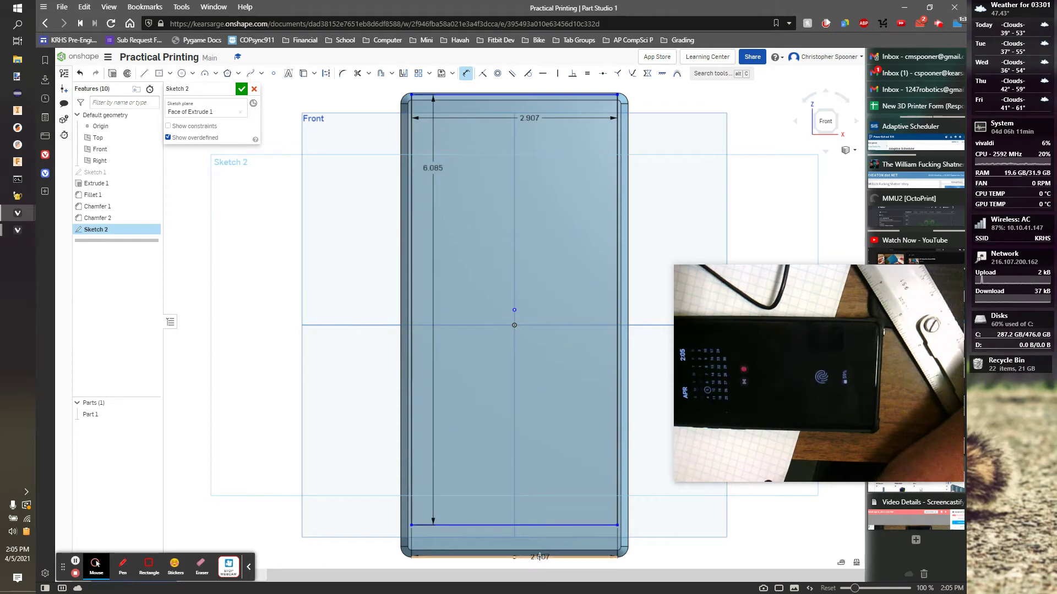
pyautogui.scroll(3, 539, 556)
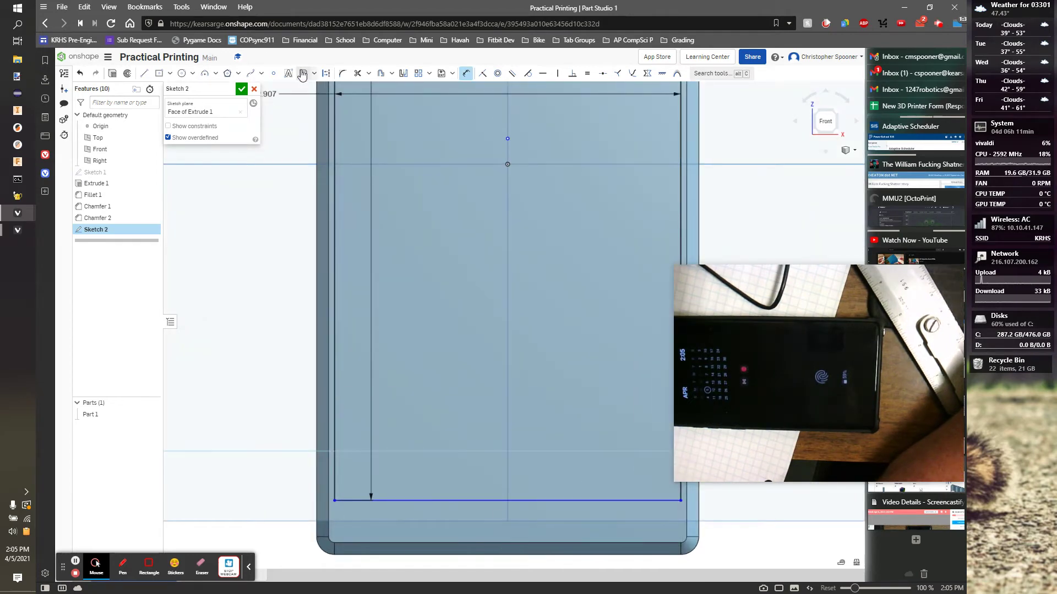
pyautogui.click(302, 74)
pyautogui.press('u')
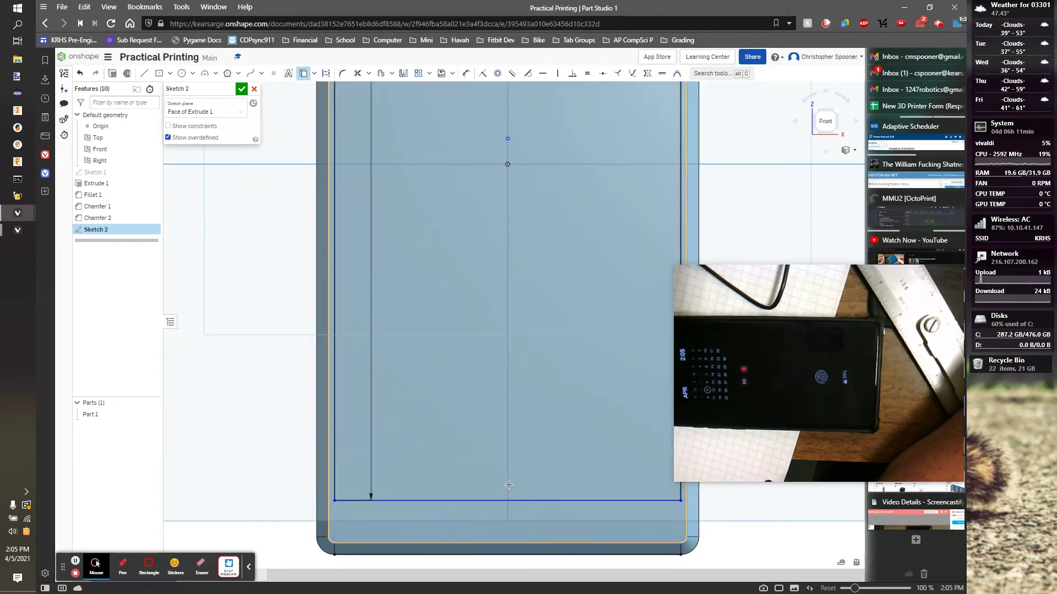
# Set the distance between the screen rectangle's bottom edge and the slab's projected bottom edge to 0.233 in
pyautogui.click(495, 502)
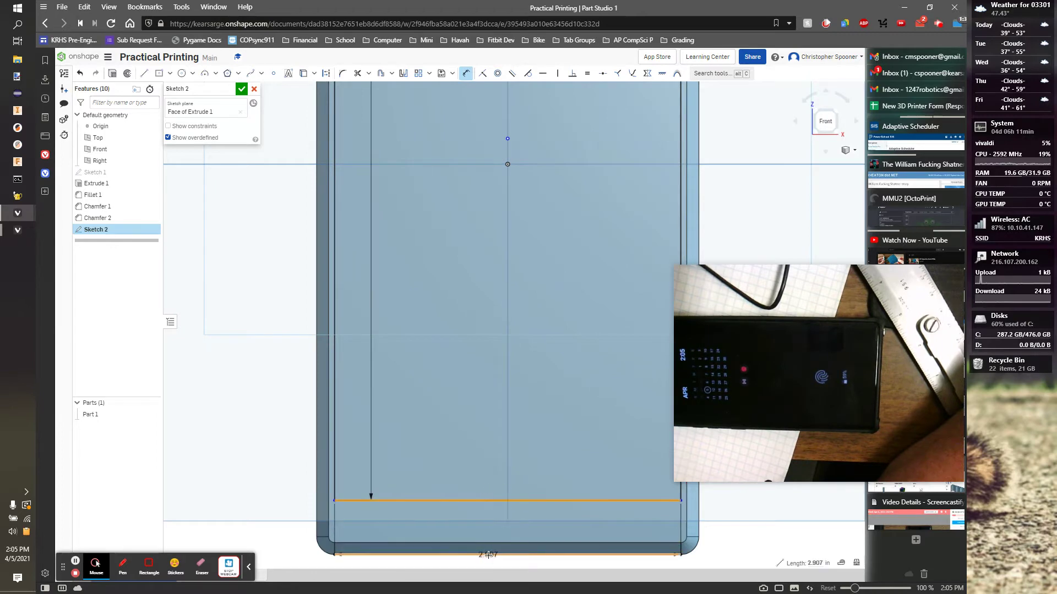
pyautogui.click(488, 553)
pyautogui.click(269, 514)
pyautogui.write('0.233')
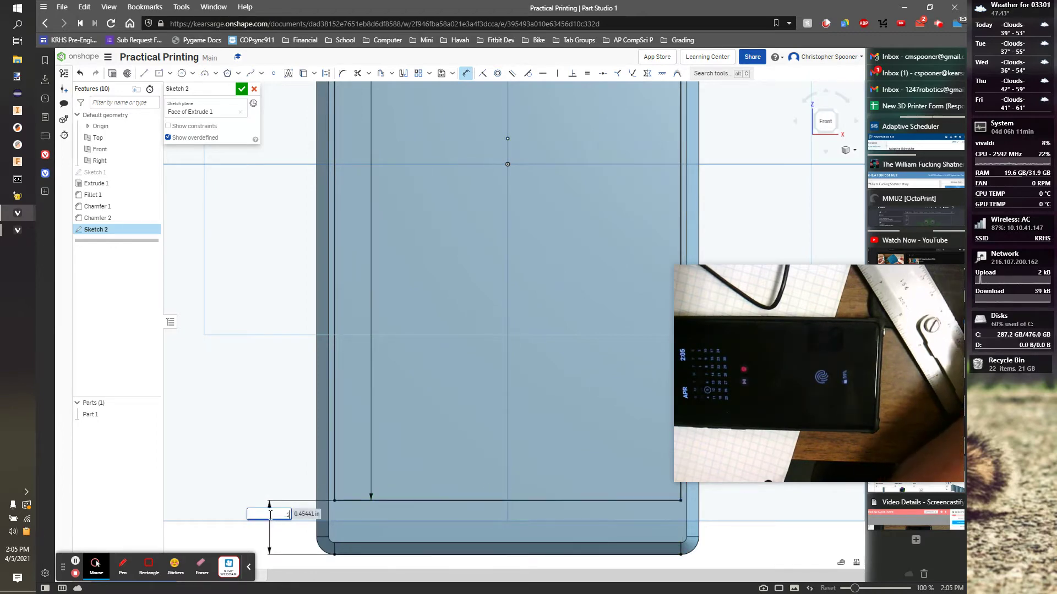
pyautogui.press('Return')
pyautogui.scroll(-5, 323, 545)
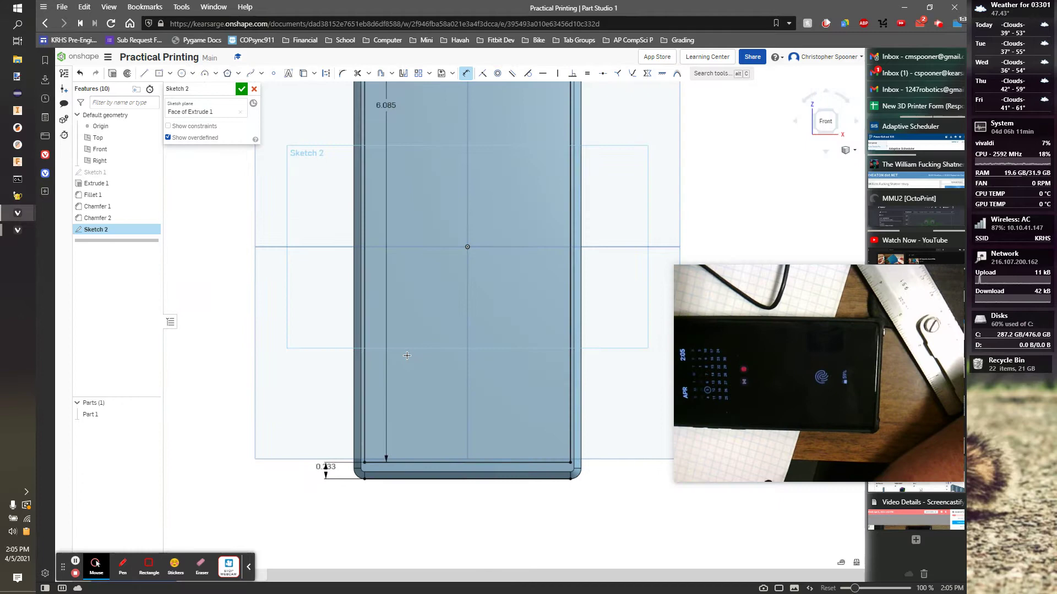
pyautogui.scroll(2, 399, 260)
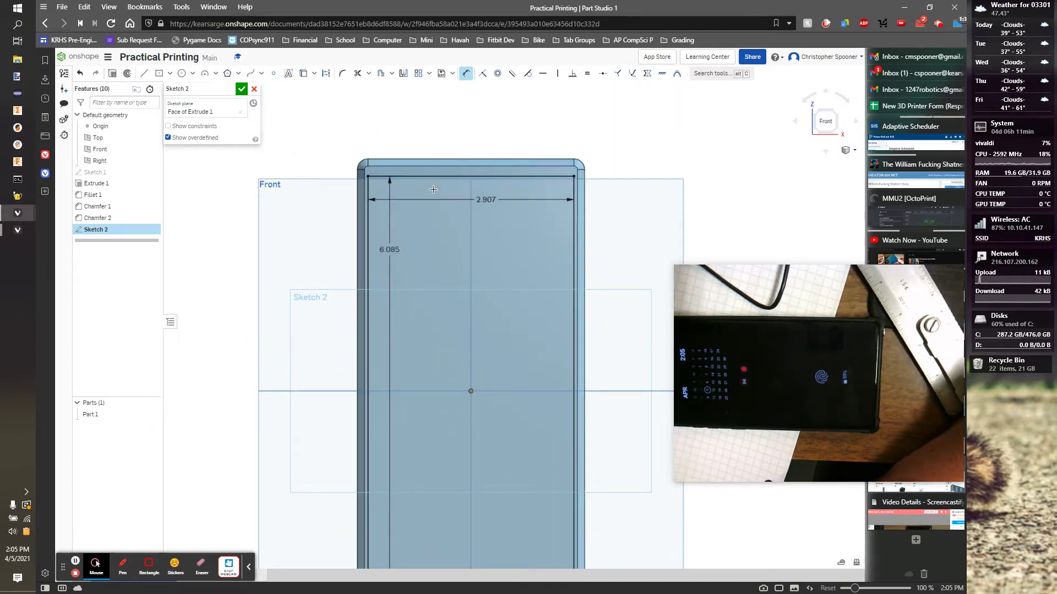
# Extrude the screen sketch as a blind removal from the slab with a depth of 0.00001 in
pyautogui.hotkey('shift', 'e')
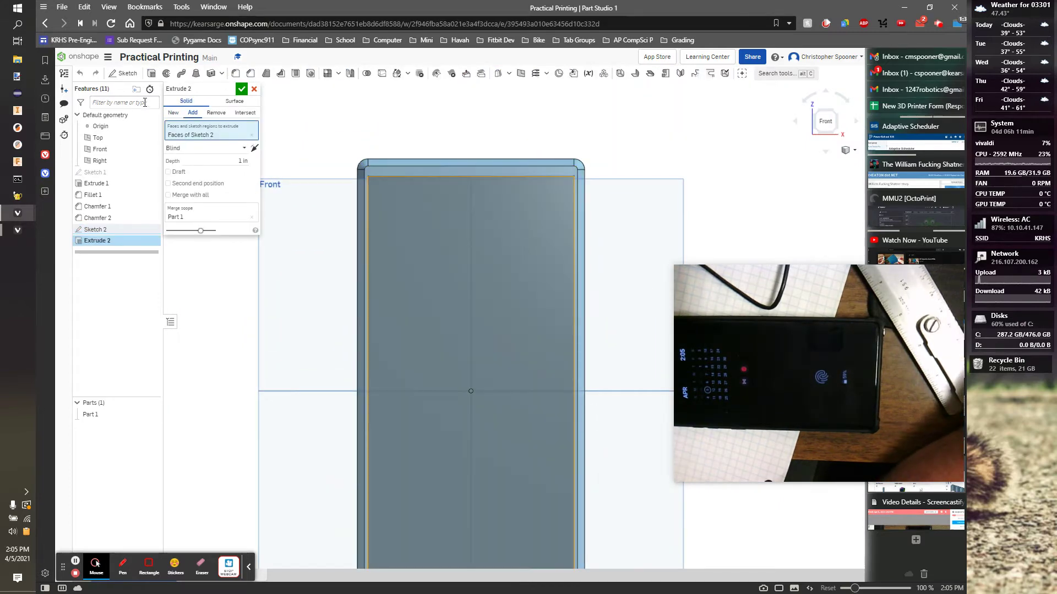
pyautogui.click(216, 113)
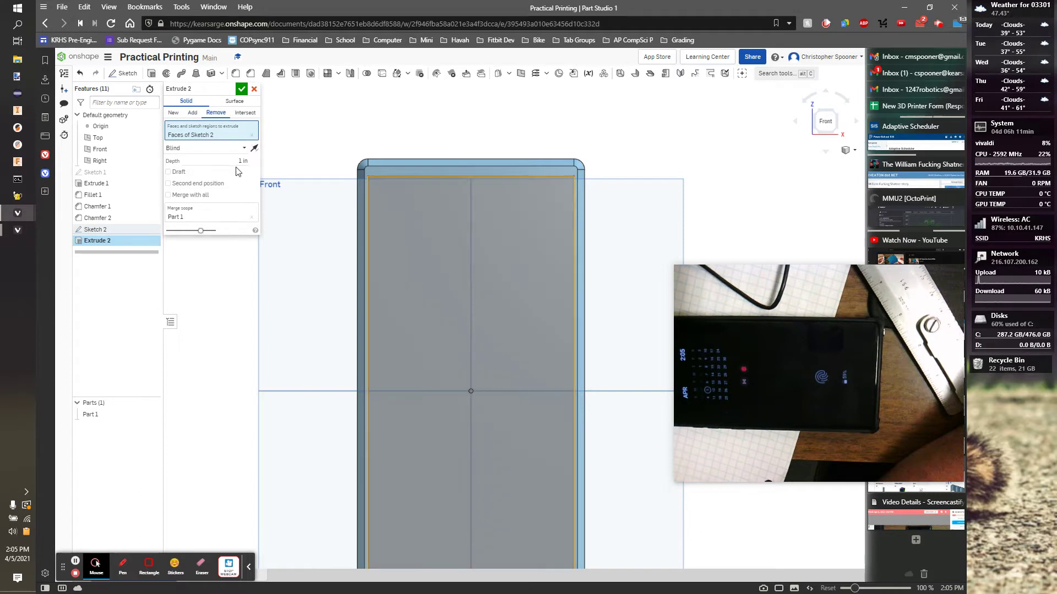
pyautogui.click(236, 160)
pyautogui.write('0.00001')
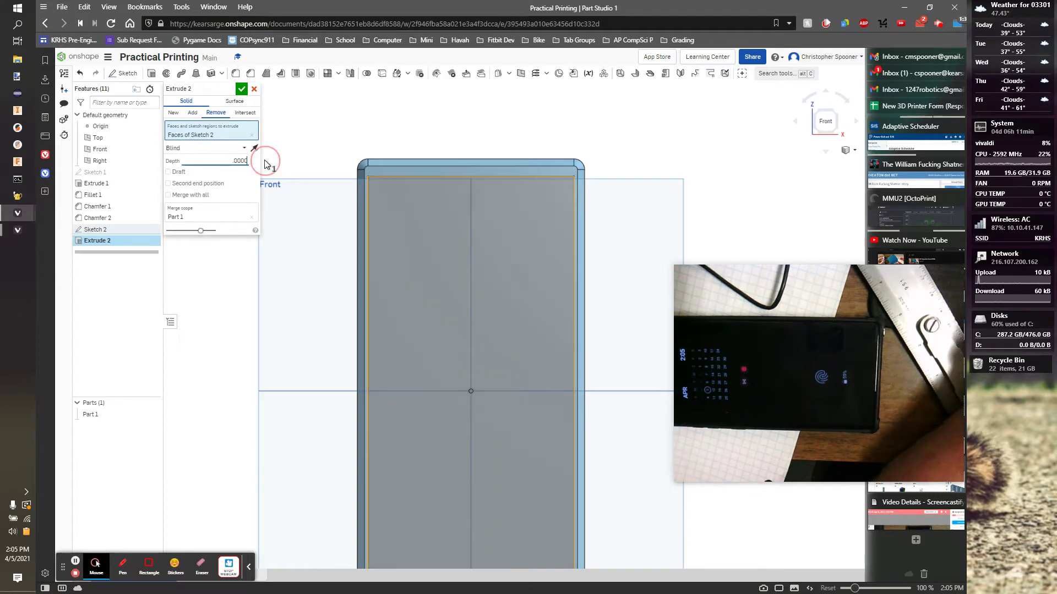
pyautogui.press('Return')
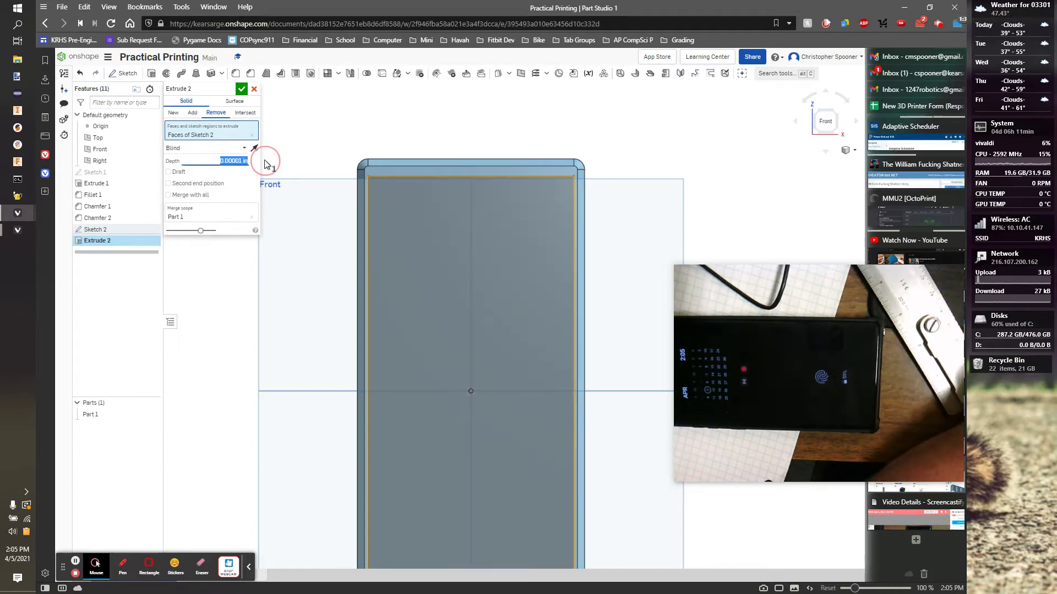
pyautogui.click(241, 88)
pyautogui.rightClick(500, 287)
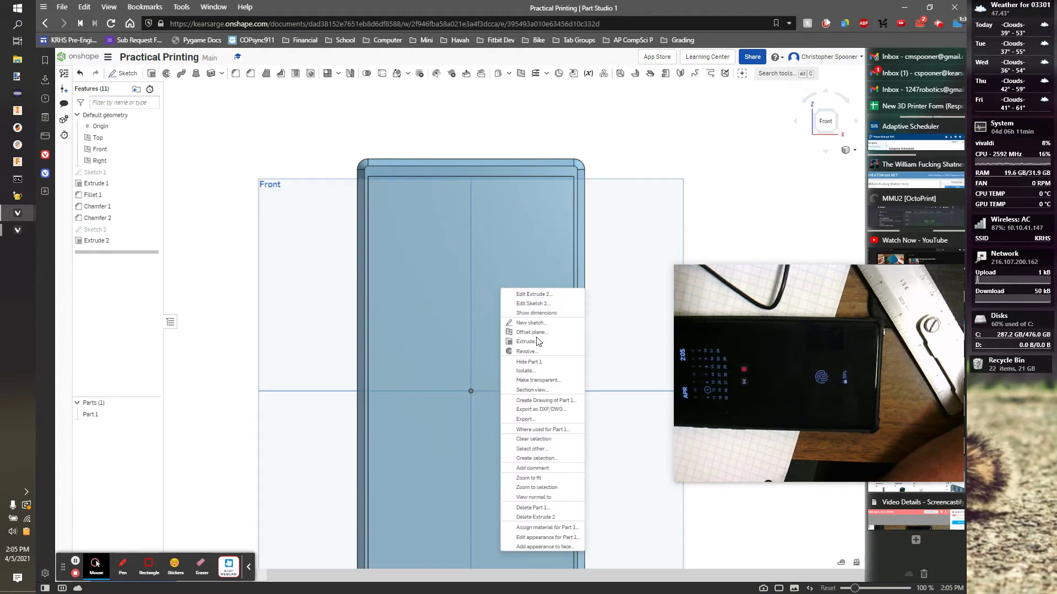
pyautogui.click(559, 537)
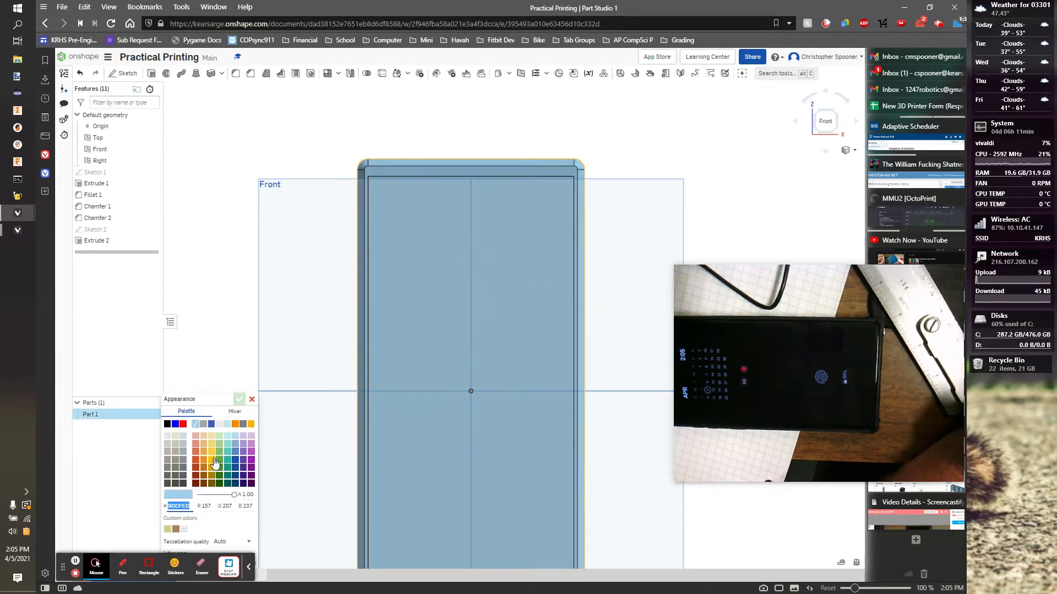
pyautogui.click(167, 425)
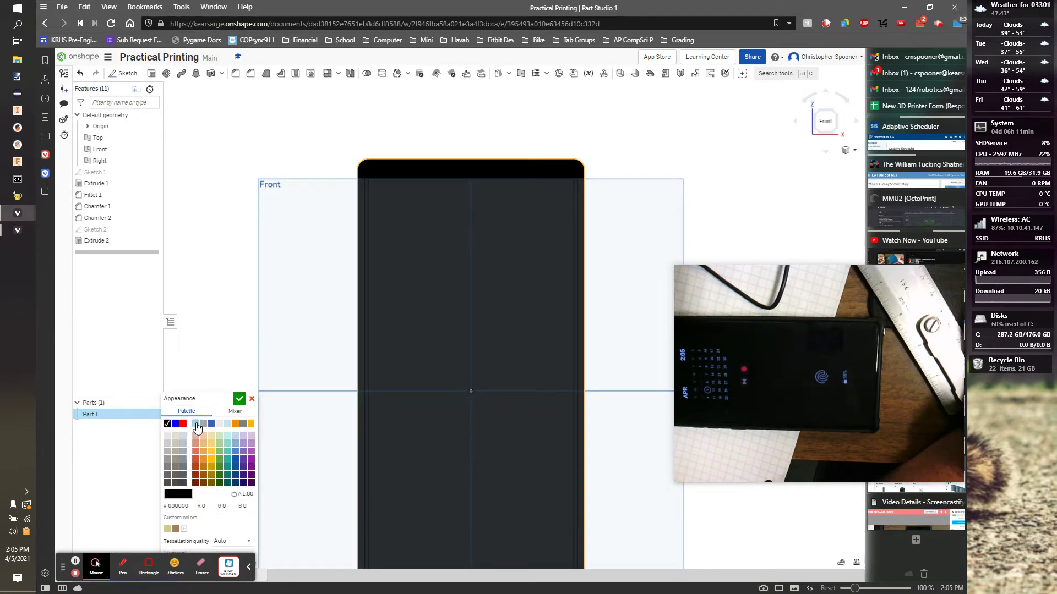
pyautogui.click(252, 400)
# Add a black (#000000) face appearance to the recessed screen face only
pyautogui.click(411, 281)
pyautogui.rightClick(420, 263)
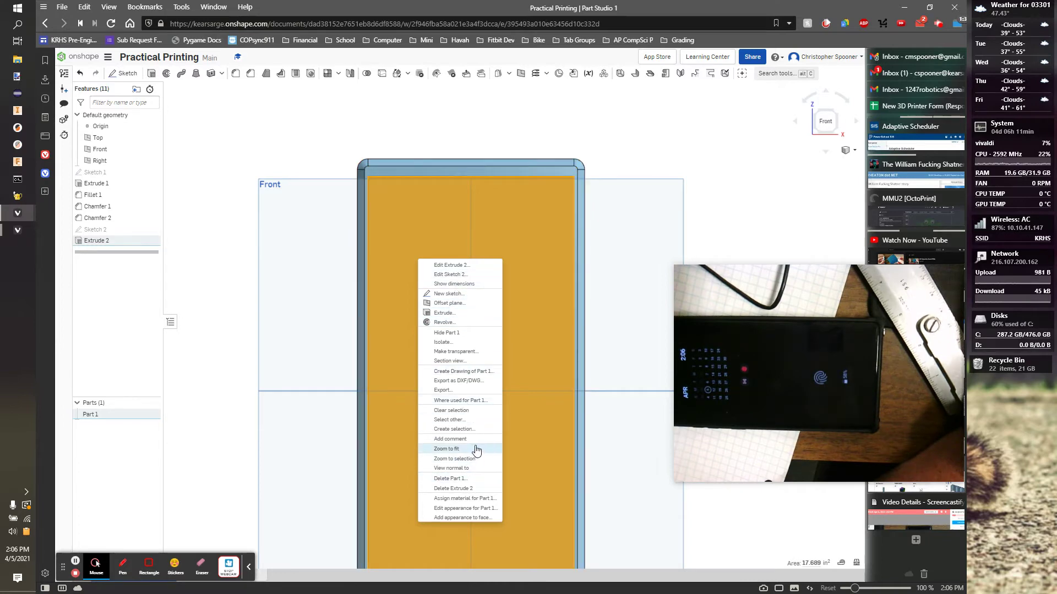
pyautogui.click(477, 521)
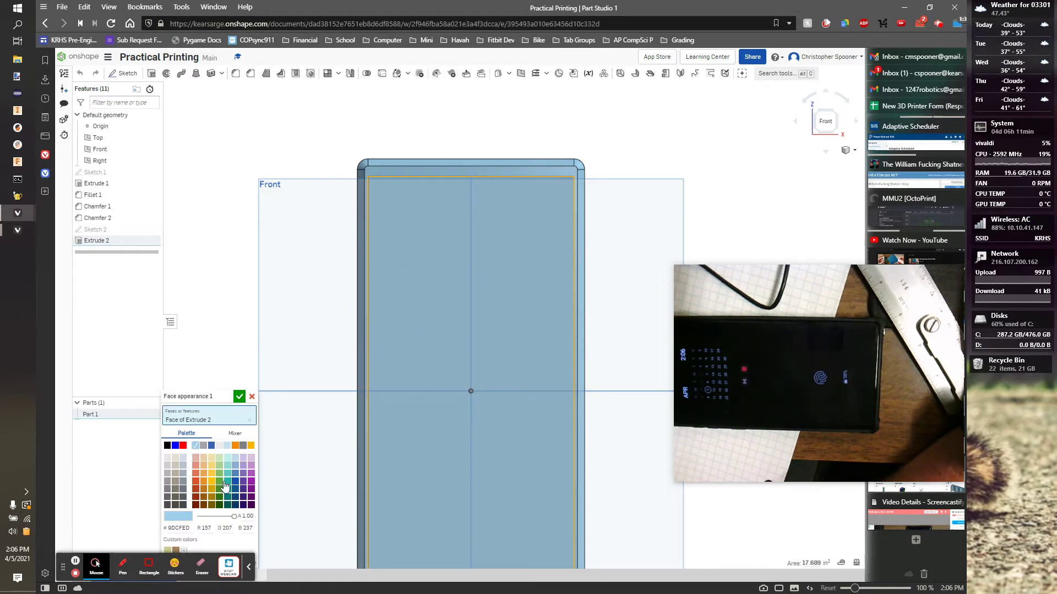
pyautogui.click(167, 446)
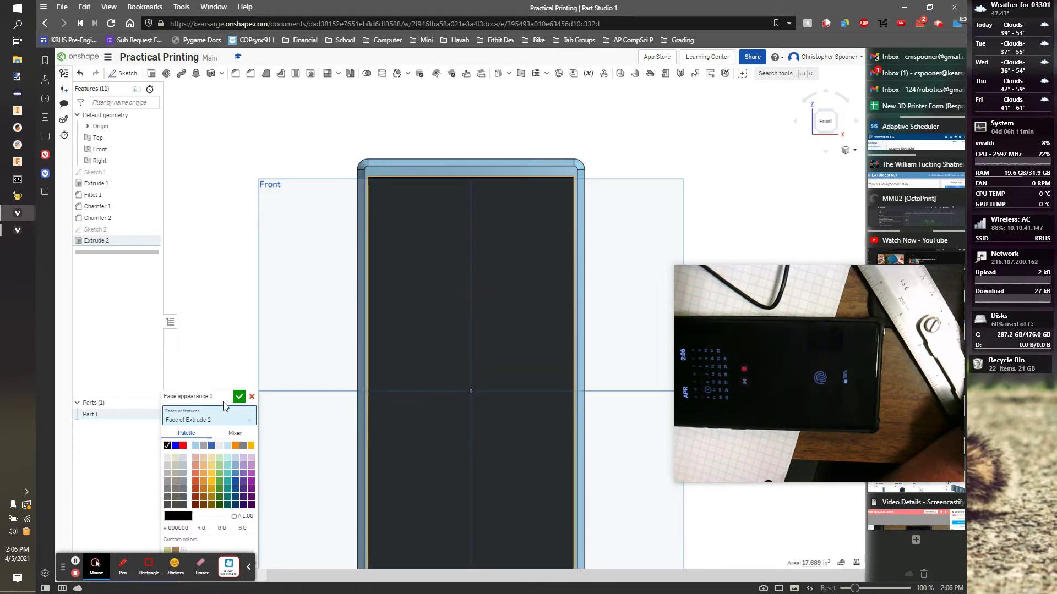
pyautogui.click(240, 396)
pyautogui.scroll(-3, 616, 229)
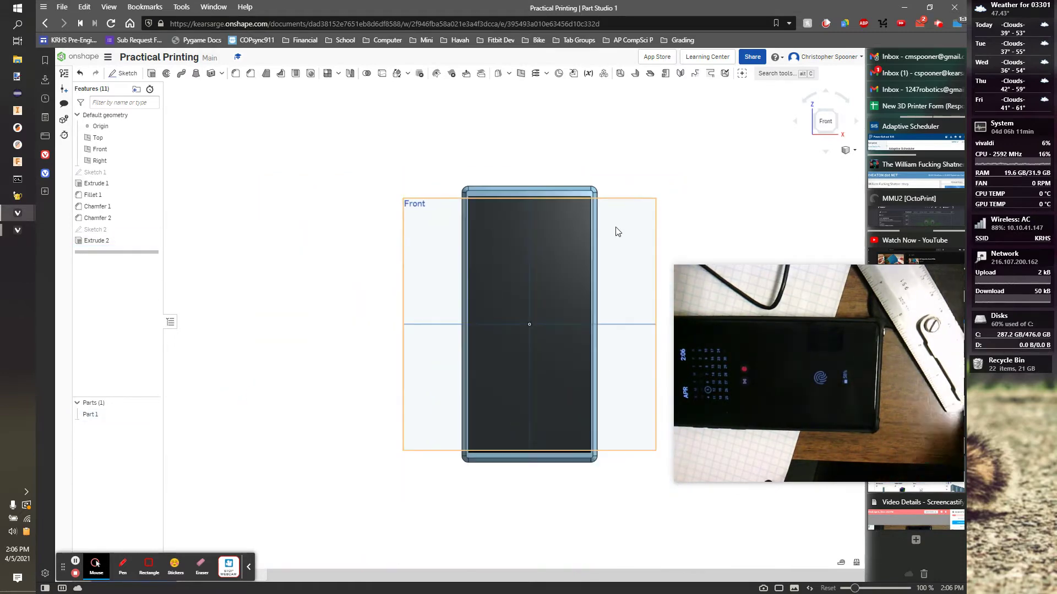
pyautogui.moveTo(708, 170); pyautogui.dragTo(677, 184, button='right')
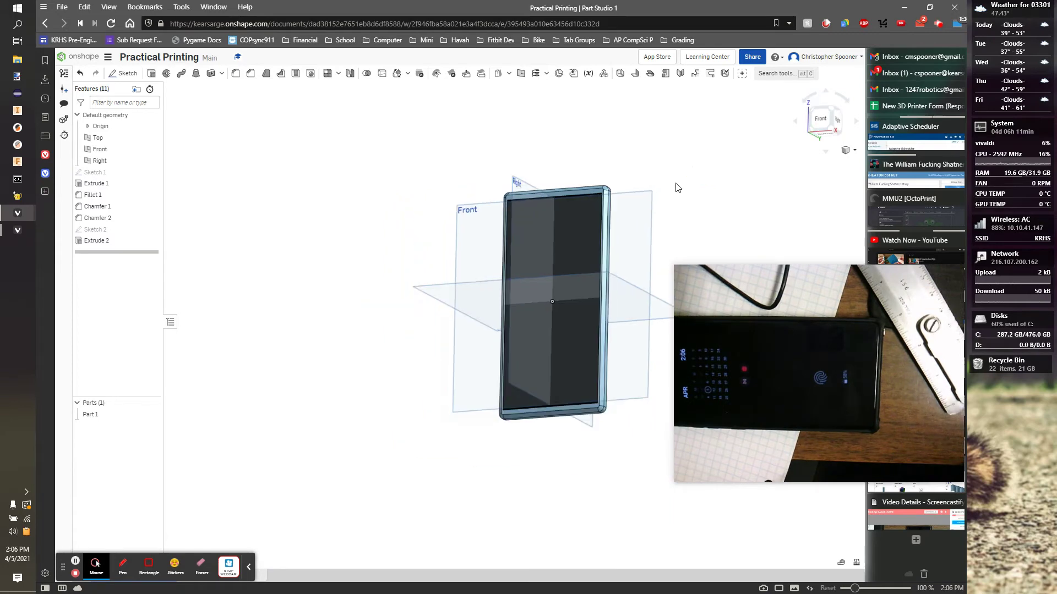
# Start a new sketch on the flat central face of the slab's long left side
pyautogui.scroll(5, 672, 189)
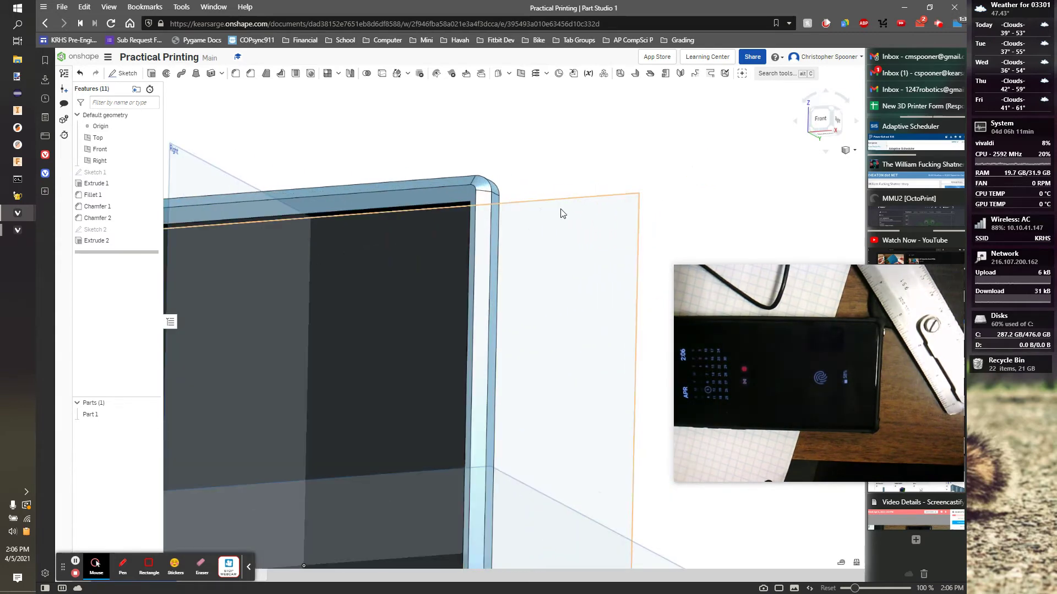
pyautogui.scroll(-5, 605, 215)
pyautogui.moveTo(635, 214); pyautogui.dragTo(566, 251, button='right')
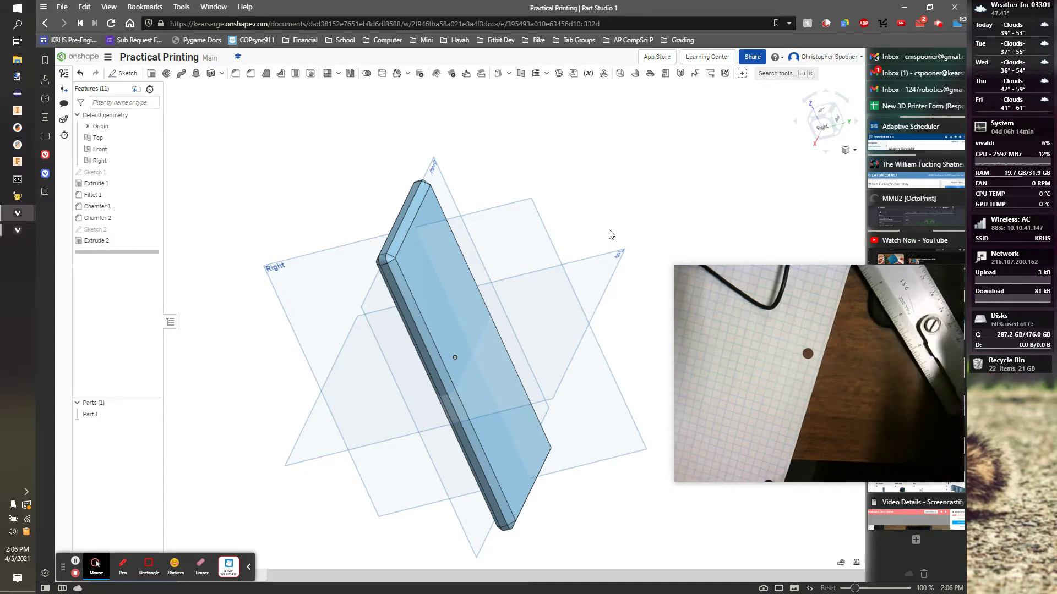
pyautogui.moveTo(610, 231); pyautogui.dragTo(723, 132, button='right')
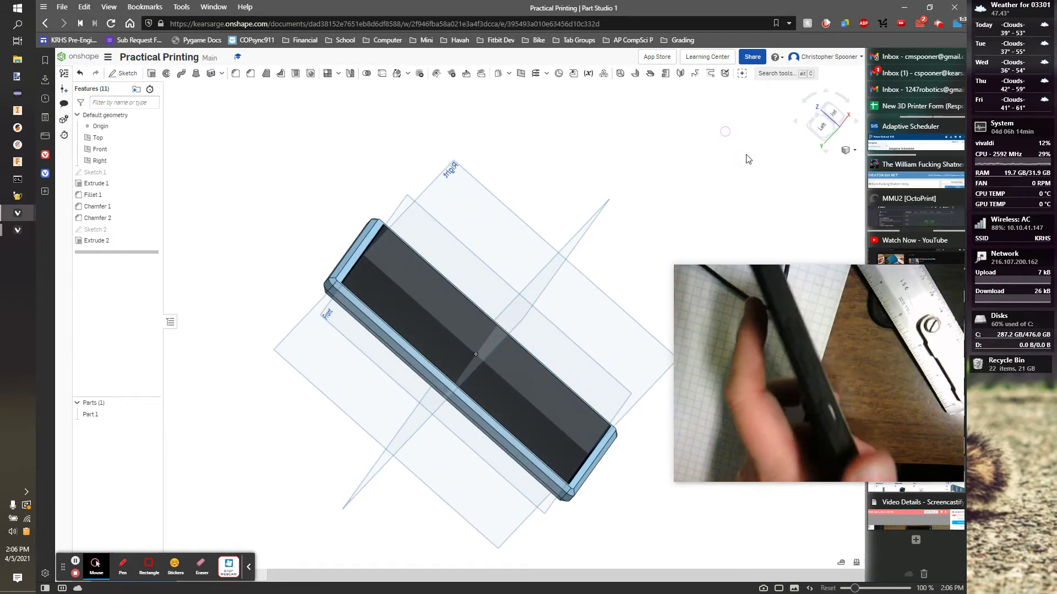
pyautogui.click(123, 73)
pyautogui.scroll(5, 404, 331)
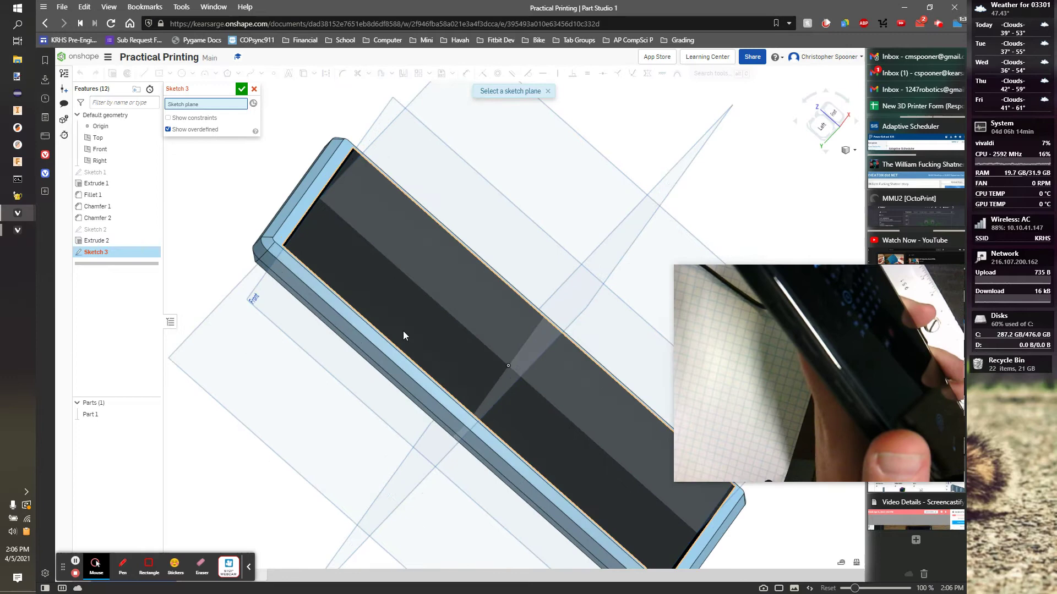
pyautogui.click(316, 317)
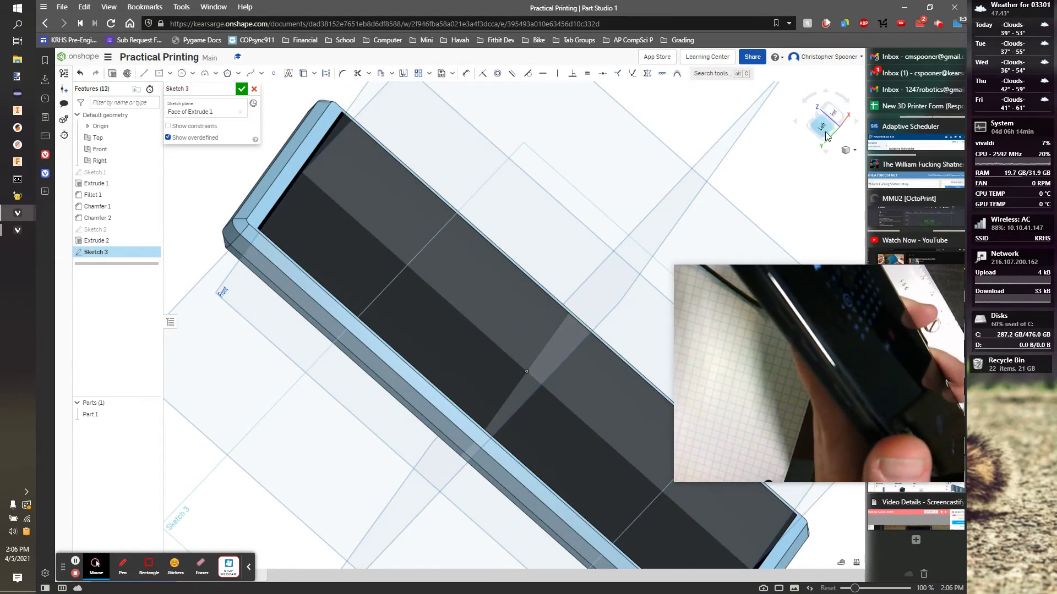
pyautogui.press('n')
pyautogui.scroll(3, 503, 168)
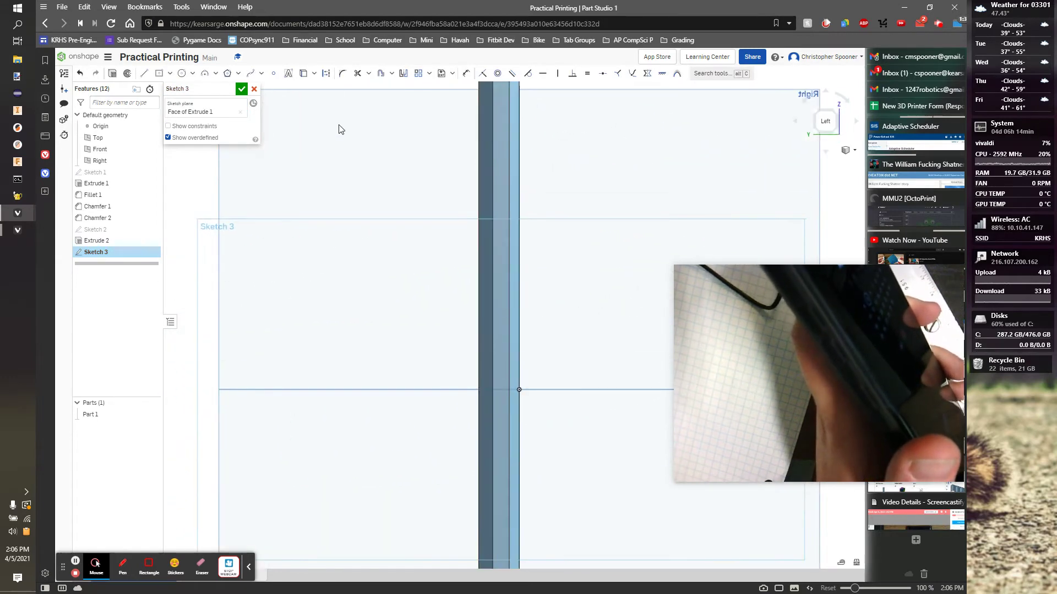
pyautogui.moveTo(337, 127); pyautogui.dragTo(335, 272, button='middle')
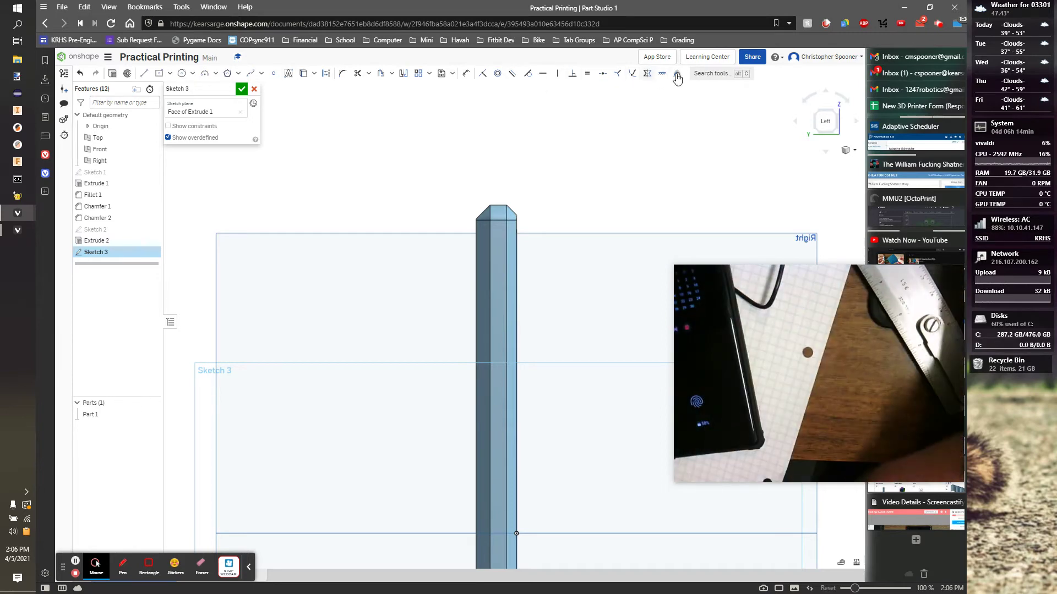
pyautogui.click(708, 74)
pyautogui.write('slo')
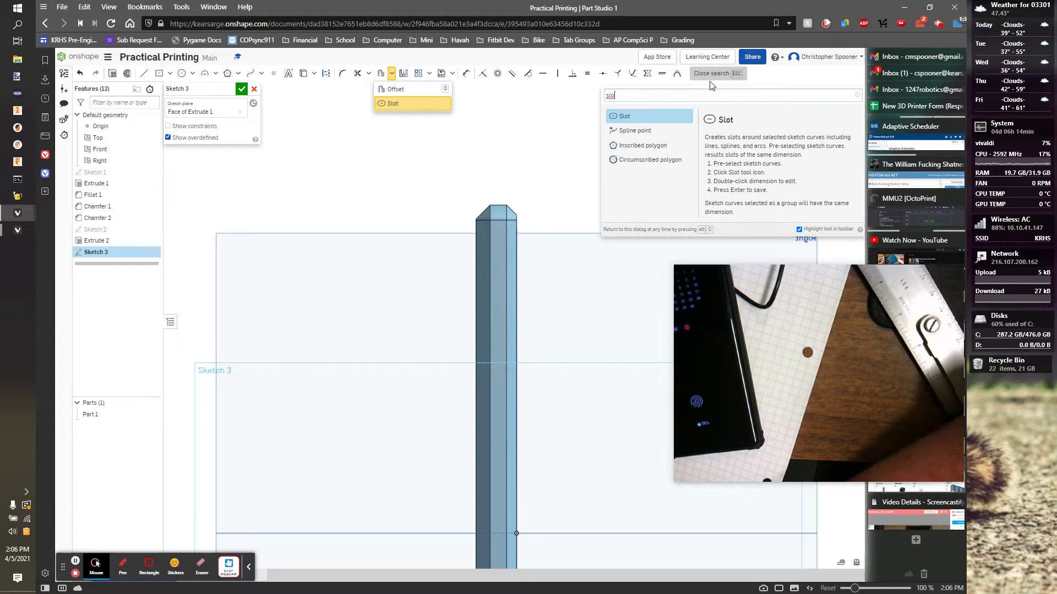
pyautogui.click(385, 103)
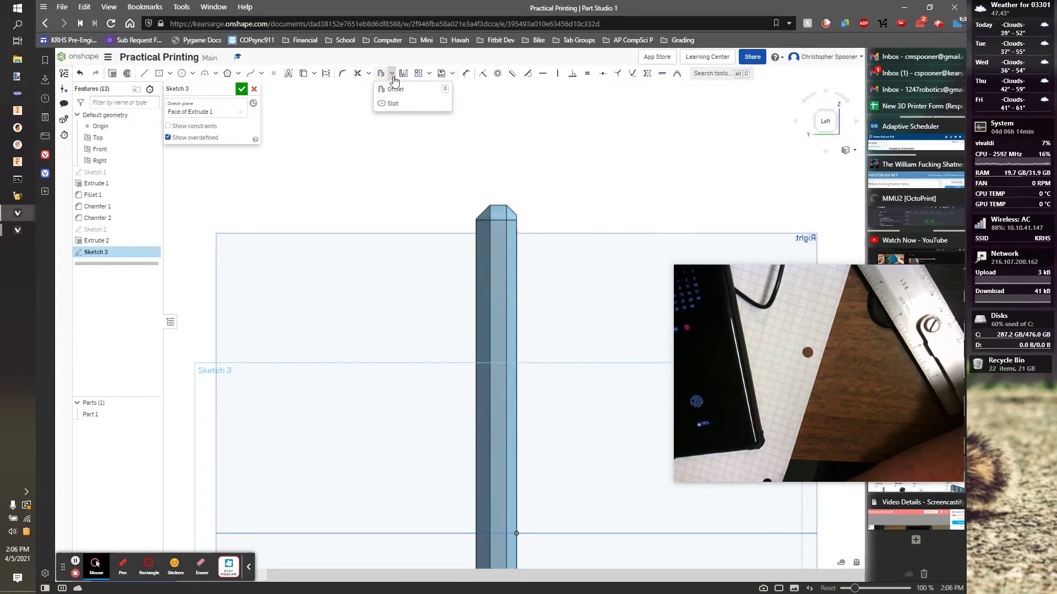
pyautogui.click(385, 104)
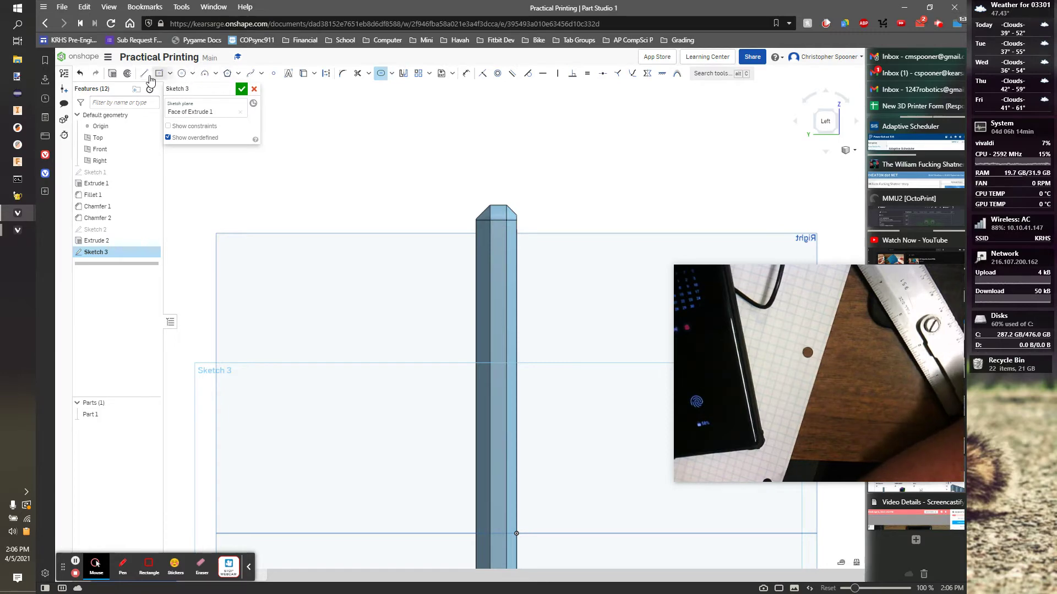
# Sketch a vertical line about 0.224 in long on the side face, near the slab's upper end
pyautogui.click(144, 74)
pyautogui.moveTo(385, 182); pyautogui.dragTo(390, 183, button='middle')
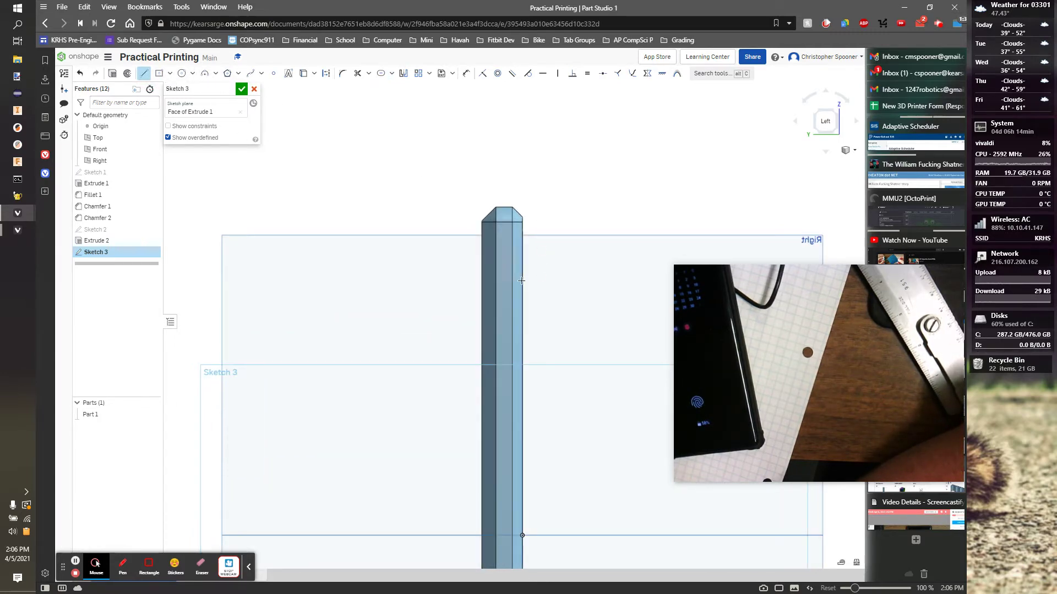
pyautogui.scroll(5, 521, 281)
pyautogui.click(492, 220)
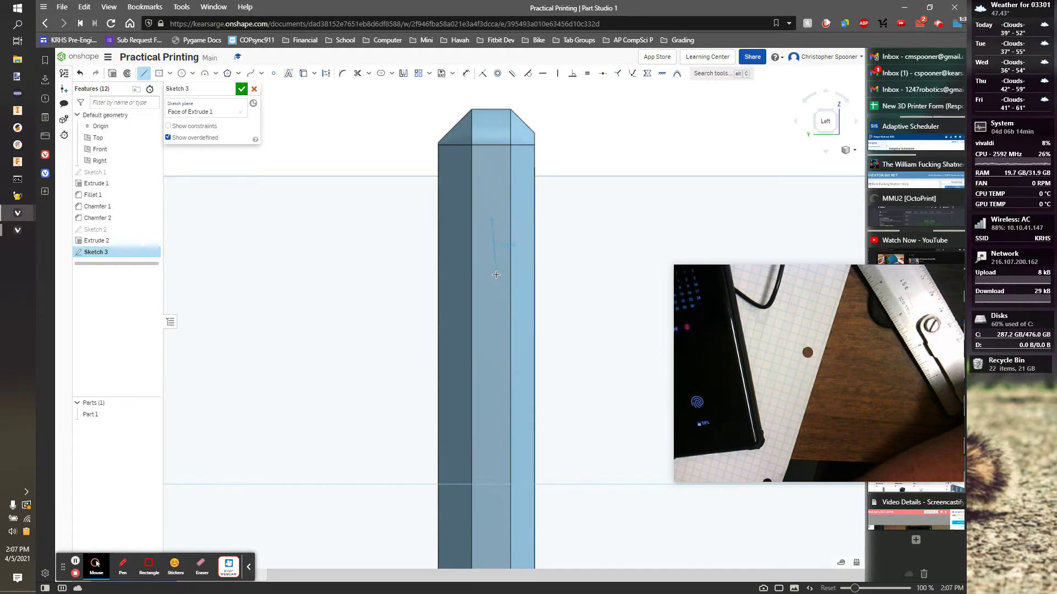
pyautogui.click(492, 273)
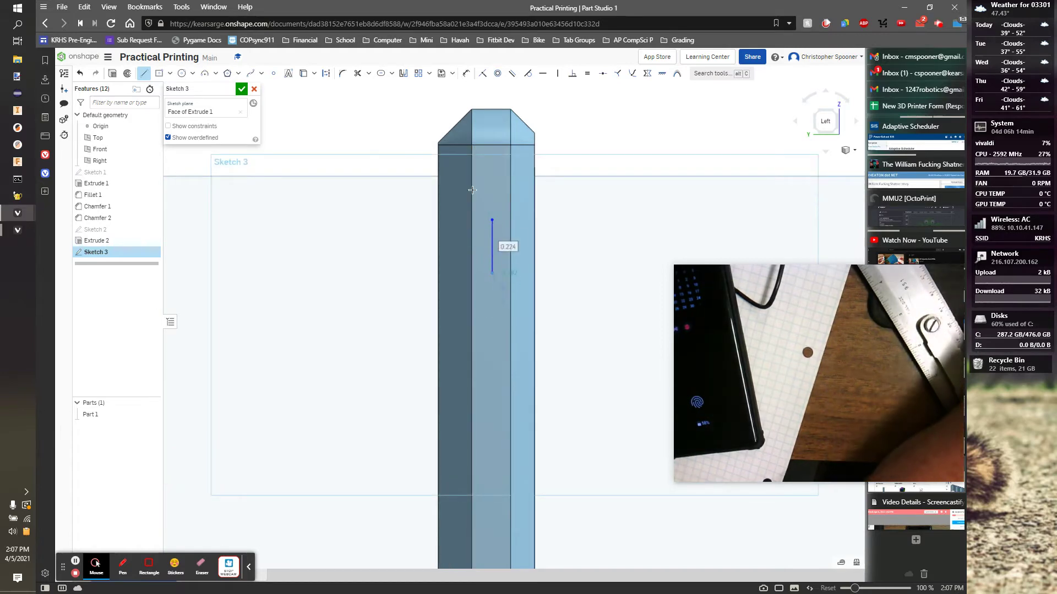
pyautogui.press('Escape')
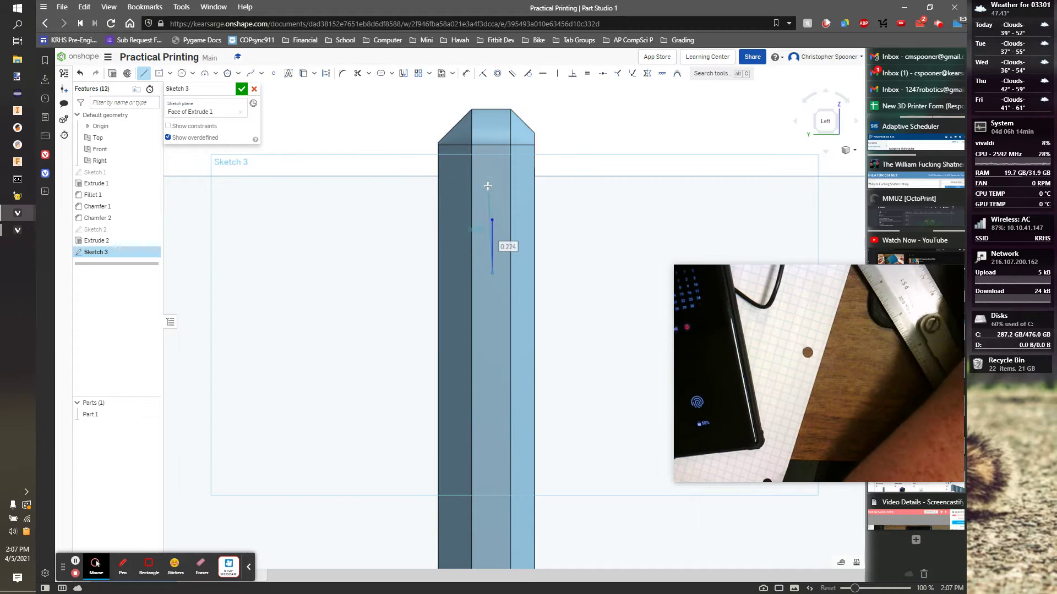
pyautogui.click(492, 272)
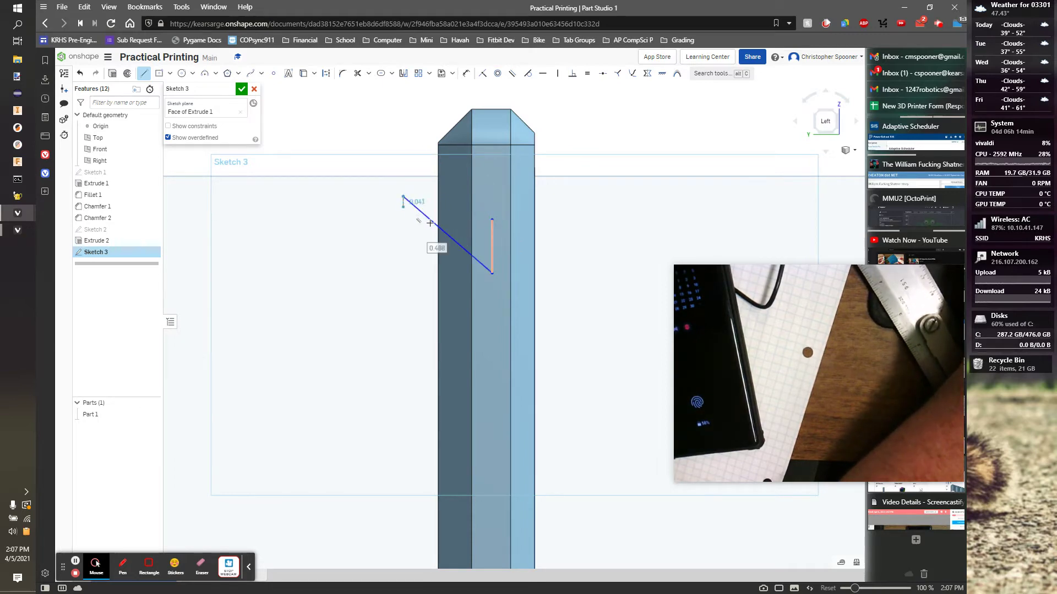
pyautogui.rightClick(361, 132)
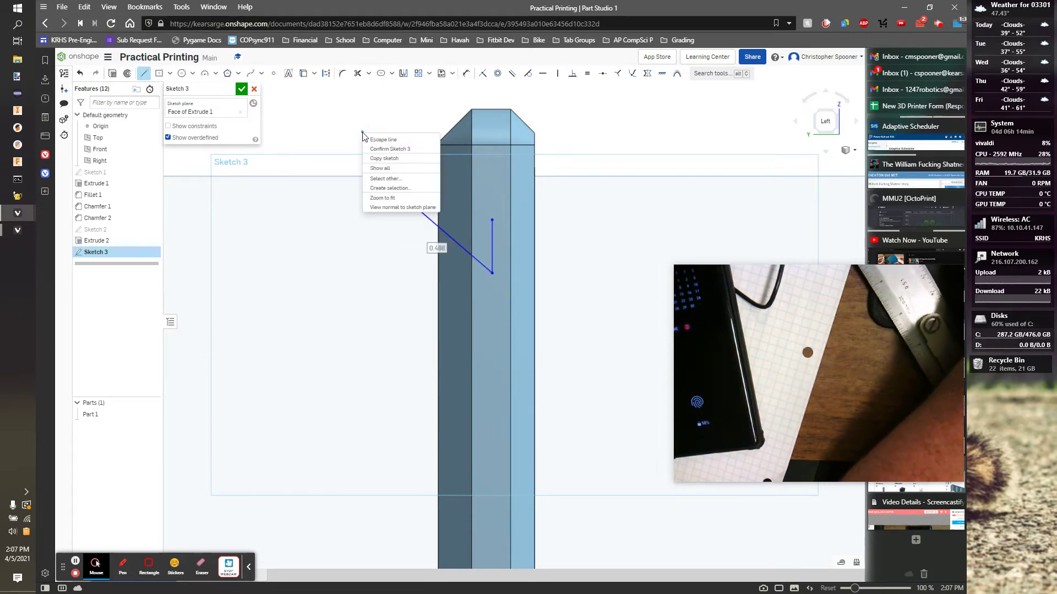
pyautogui.click(400, 140)
pyautogui.click(421, 217)
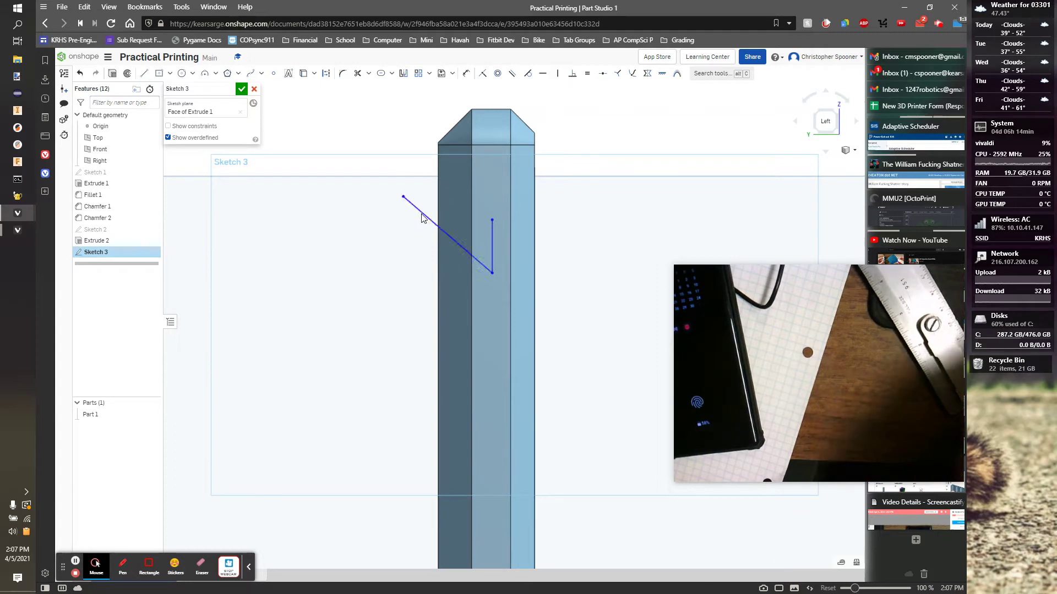
pyautogui.press('Delete')
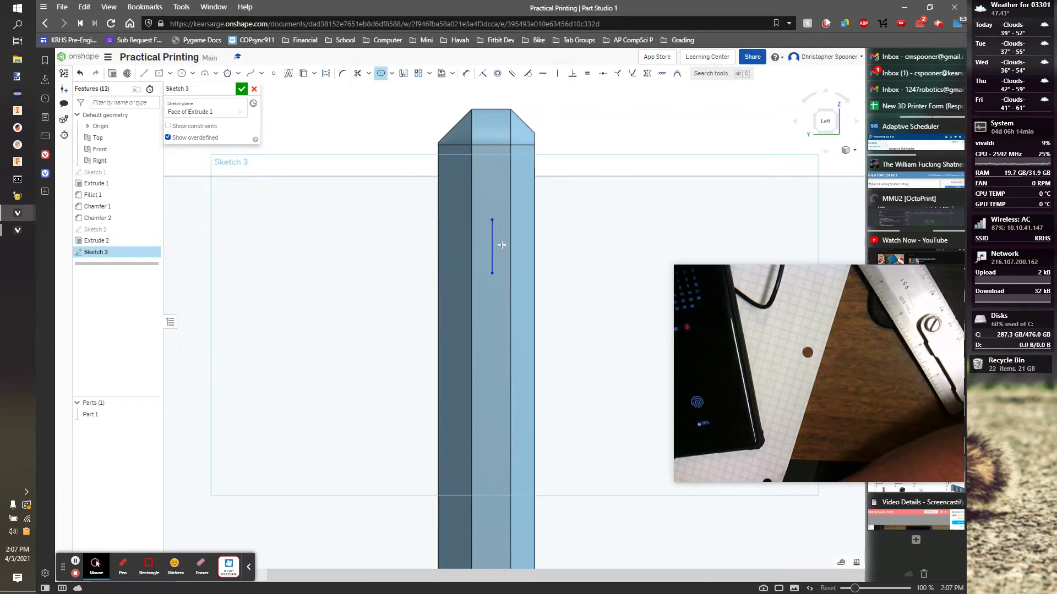
# Create a slot around the short vertical line on the side face
pyautogui.click(494, 247)
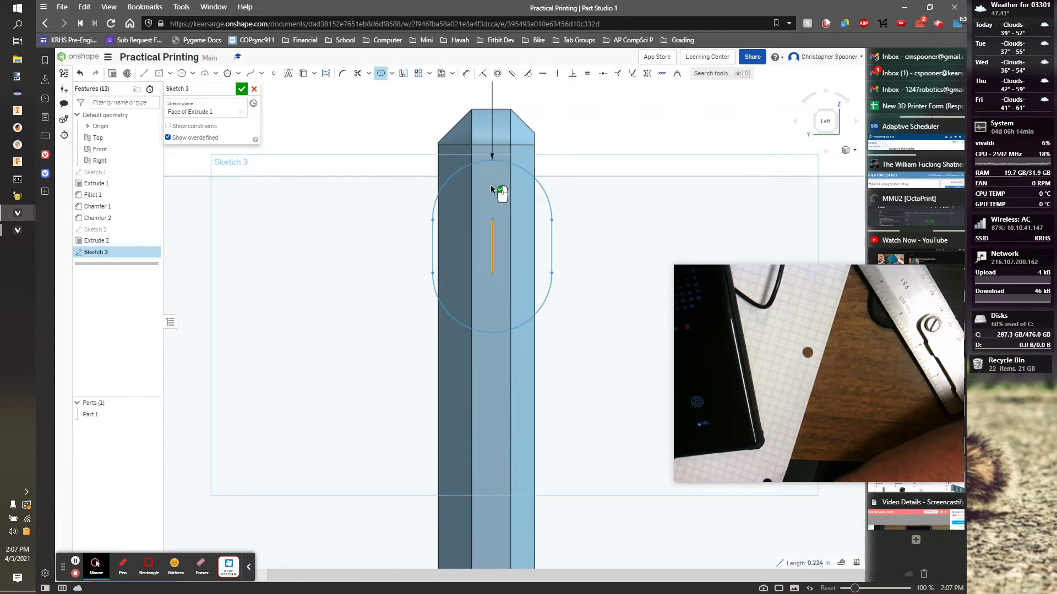
pyautogui.scroll(2, 504, 180)
pyautogui.scroll(-4, 512, 176)
pyautogui.scroll(-3, 516, 174)
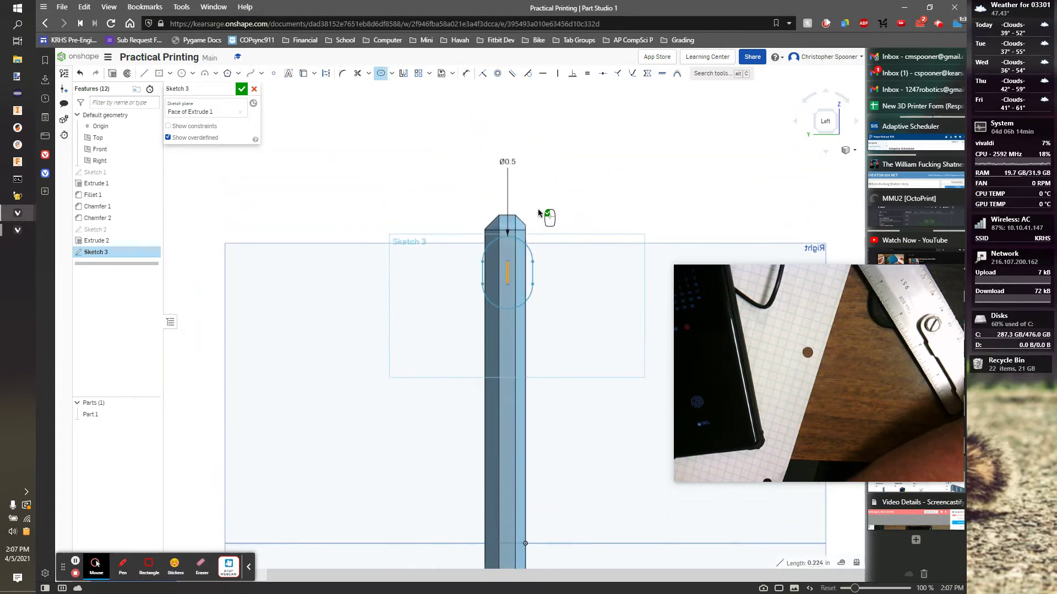
pyautogui.click(505, 182)
pyautogui.scroll(2, 506, 179)
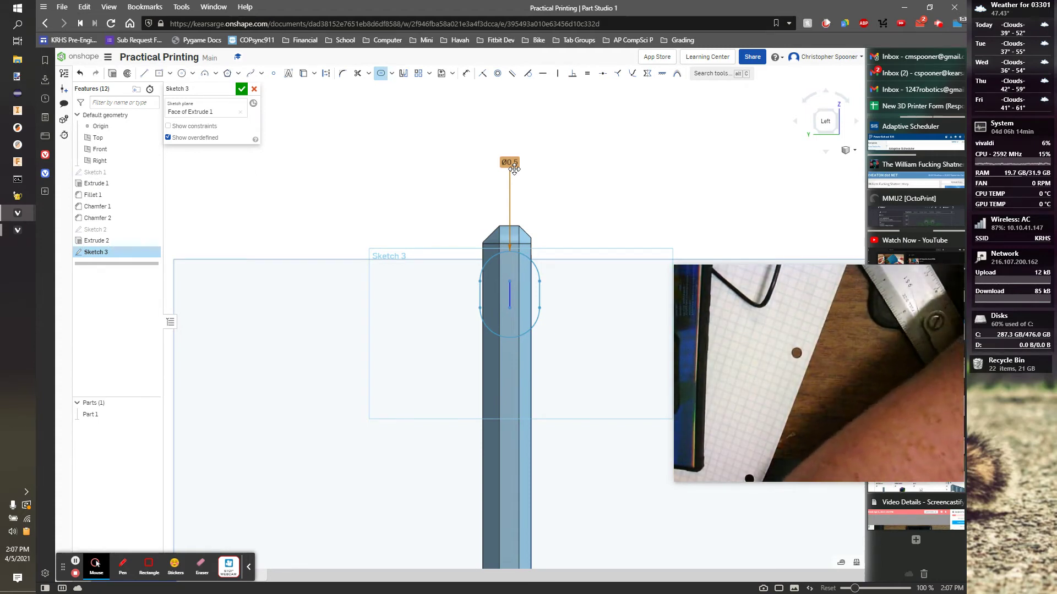
# Set the slot's width (end diameter) to 0.115 in
pyautogui.click(513, 167)
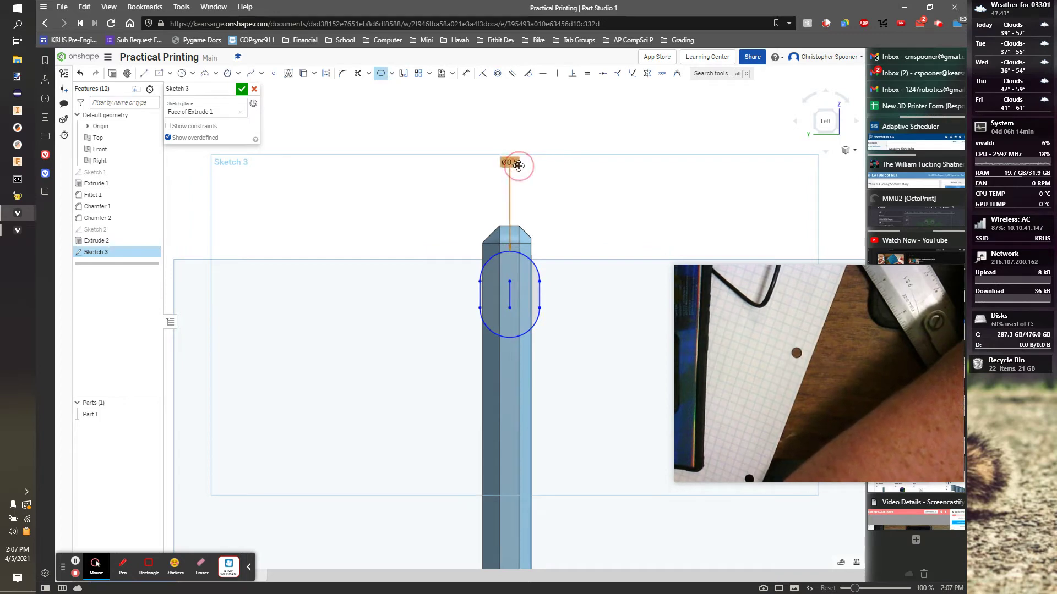
pyautogui.doubleClick(519, 165)
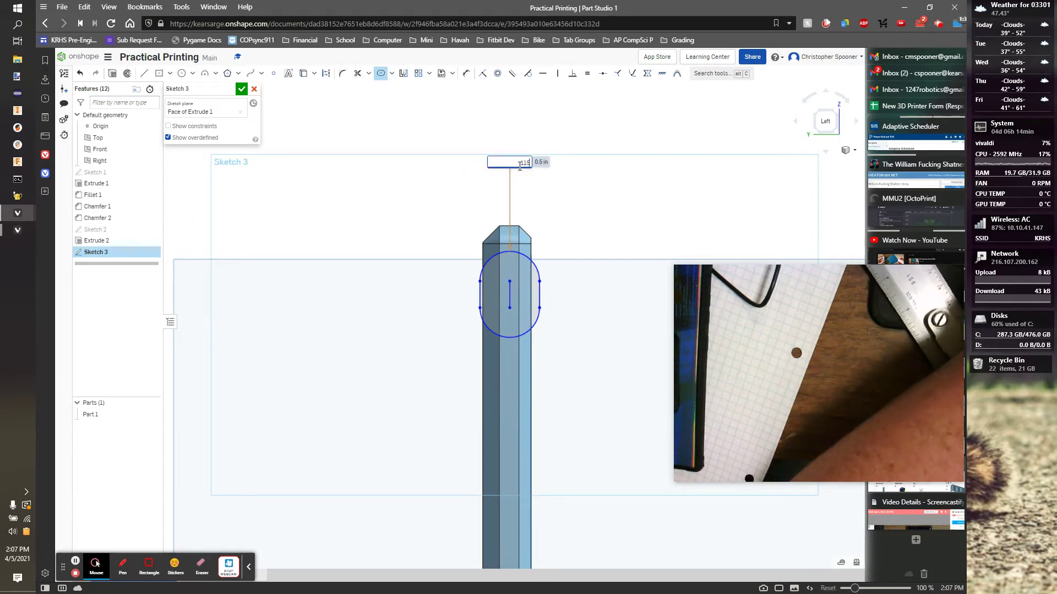
pyautogui.write('.115')
pyautogui.press('Return')
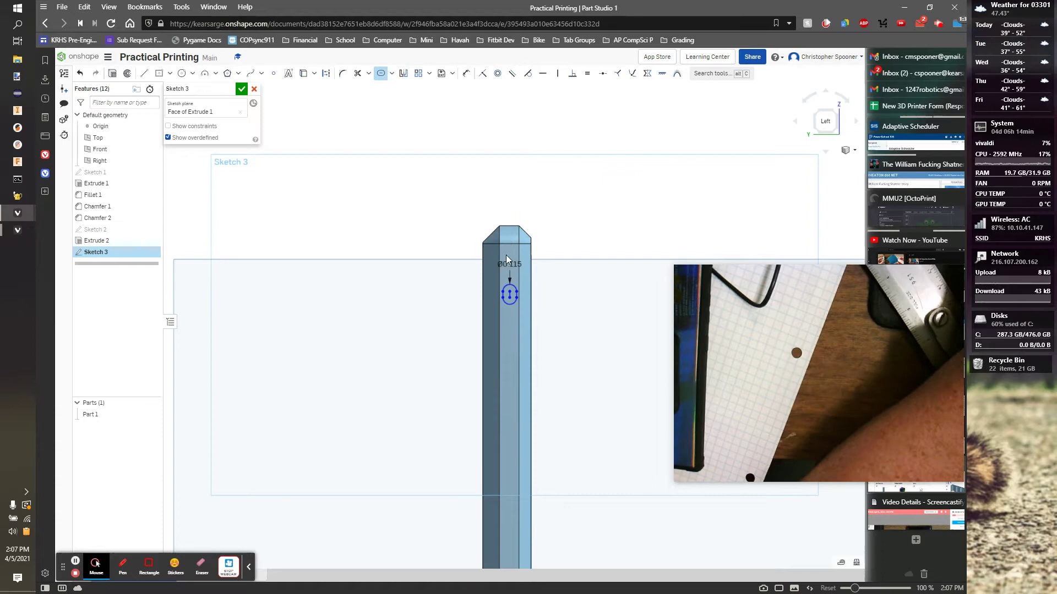
# Dimension the slot's overall length from end arc to end arc as 0.362 in
pyautogui.scroll(2, 508, 303)
pyautogui.scroll(2, 509, 316)
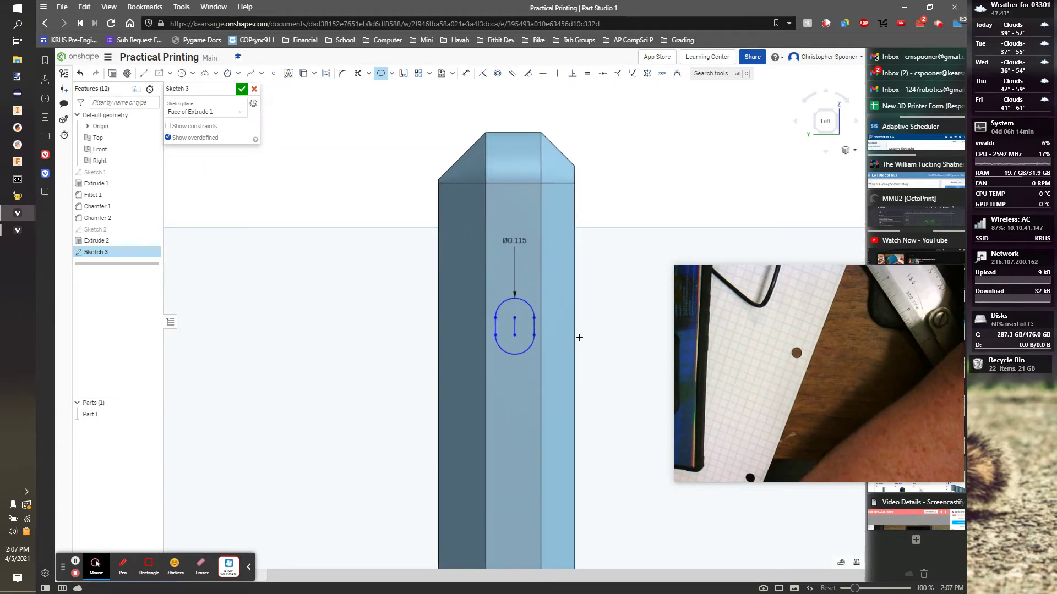
pyautogui.press('d')
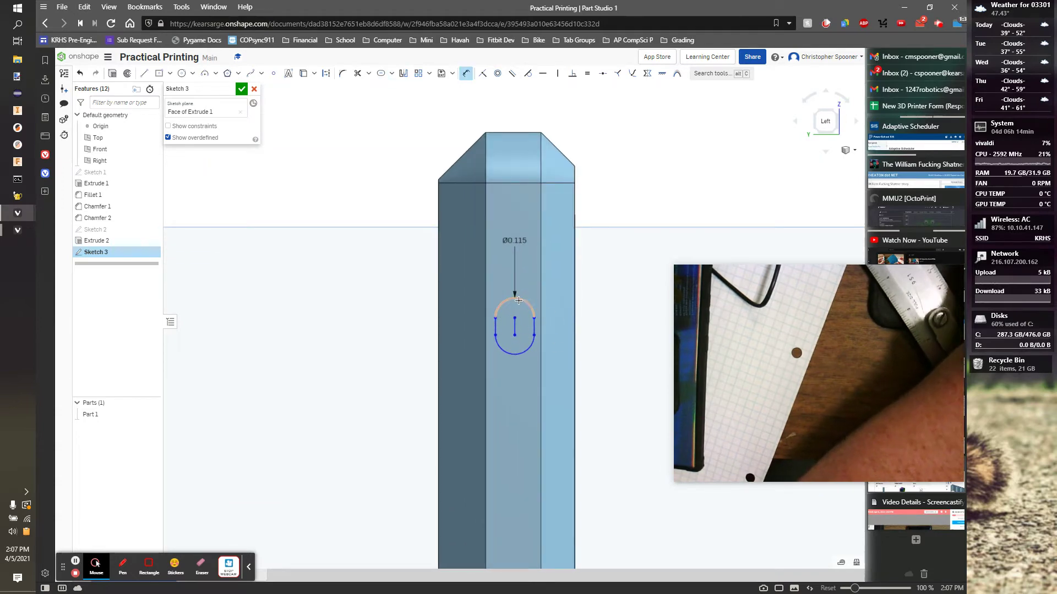
pyautogui.click(514, 353)
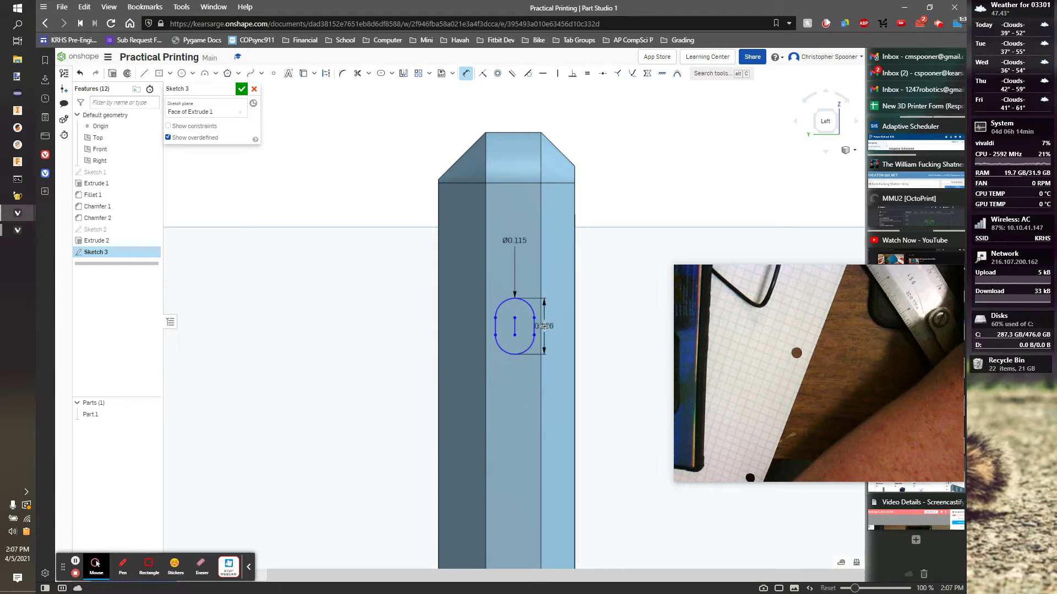
pyautogui.click(596, 327)
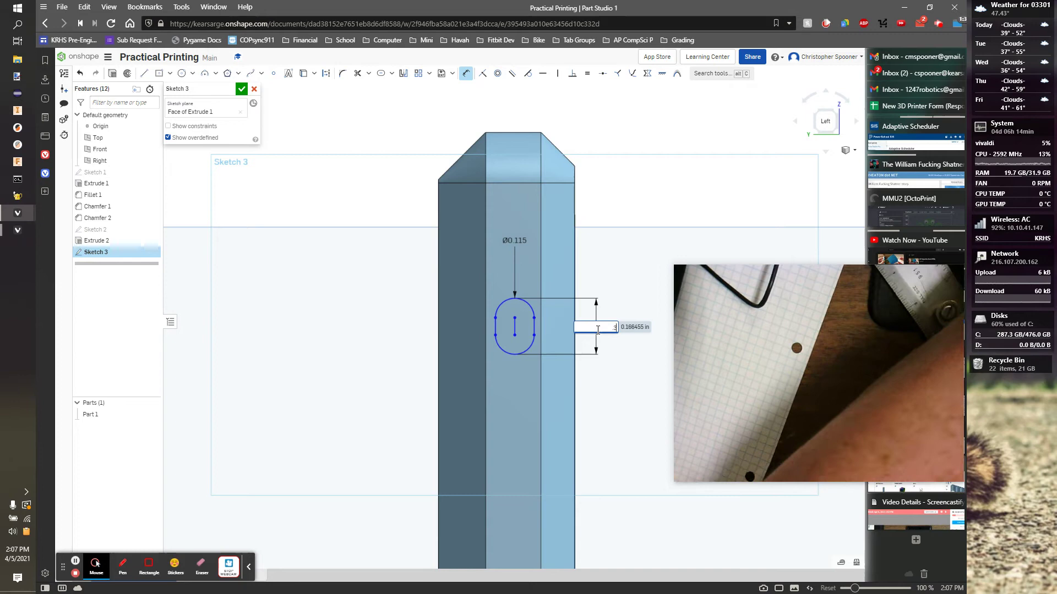
pyautogui.press('Return')
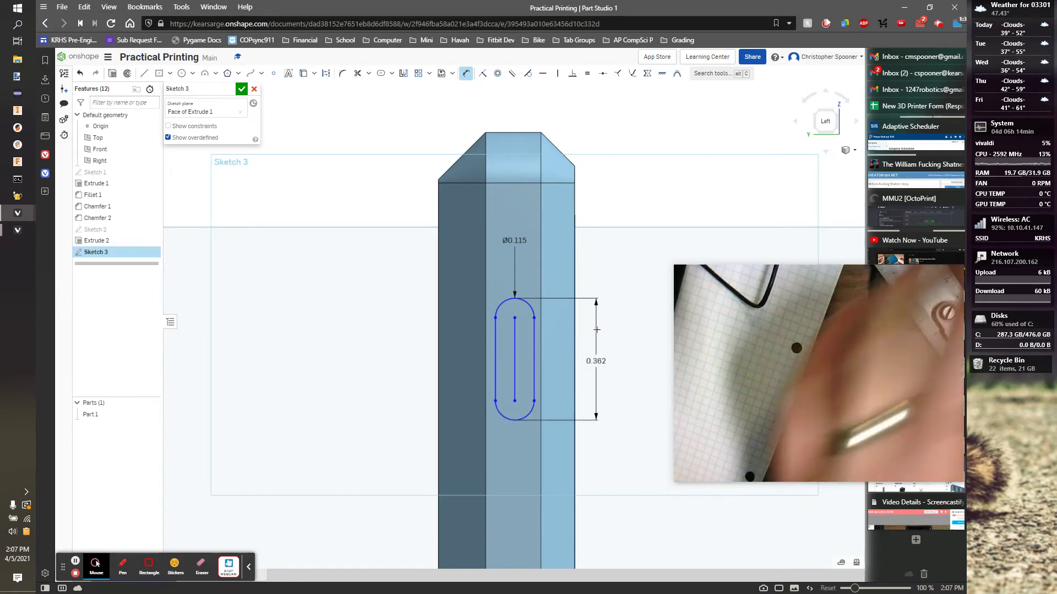
# Project the slab's long outer edge on the back side into the slot sketch as reference geometry
pyautogui.scroll(2, 584, 358)
pyautogui.scroll(-3, 561, 382)
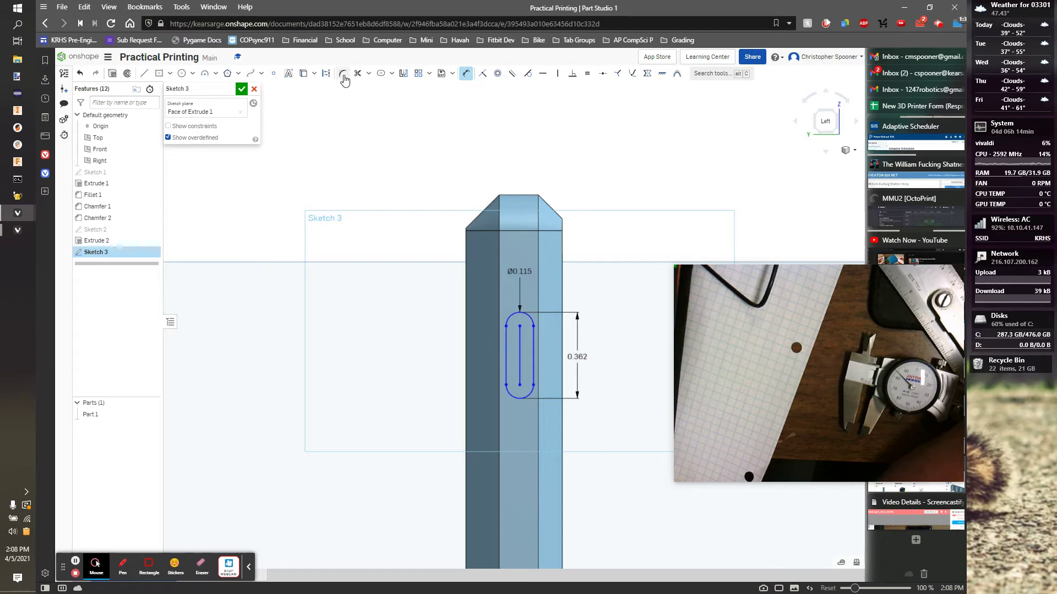
pyautogui.click(303, 73)
pyautogui.click(487, 347)
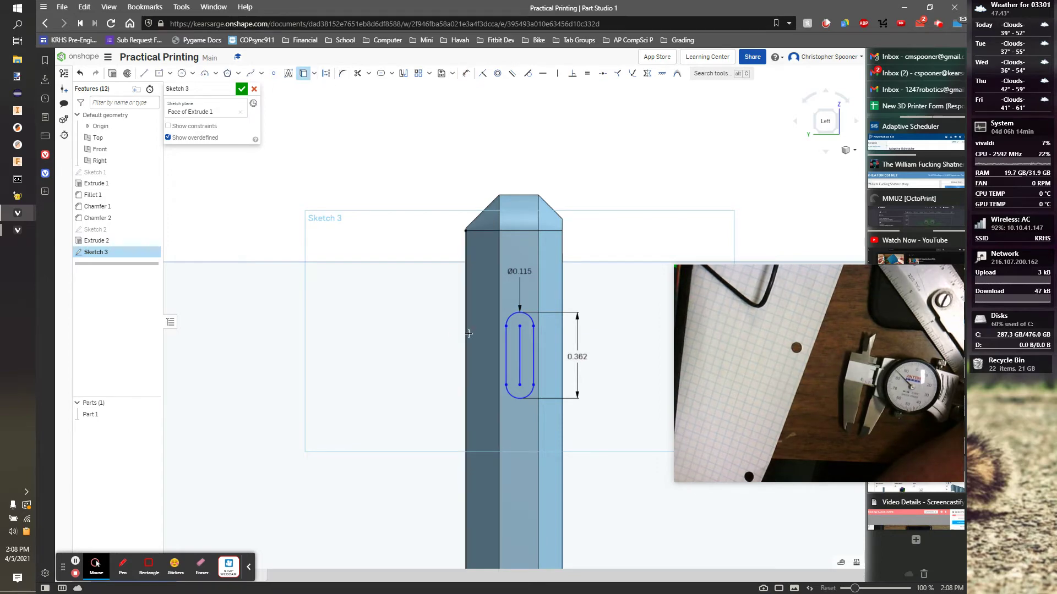
# Set the distance between the projected back edge and the slot's far straight side to 0.285 in
pyautogui.press('d')
pyautogui.click(571, 355)
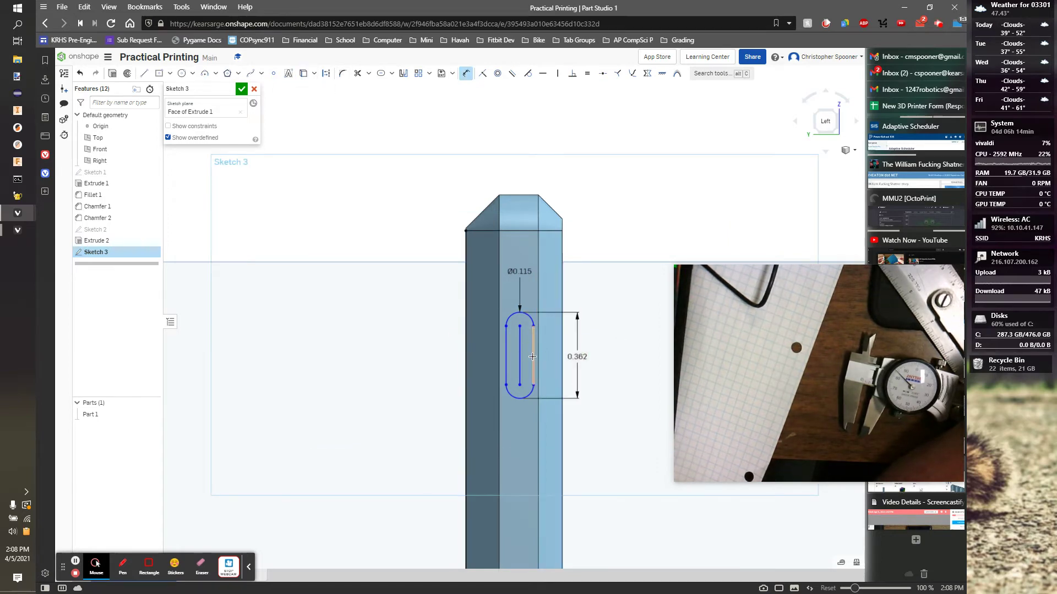
pyautogui.click(533, 355)
pyautogui.click(465, 350)
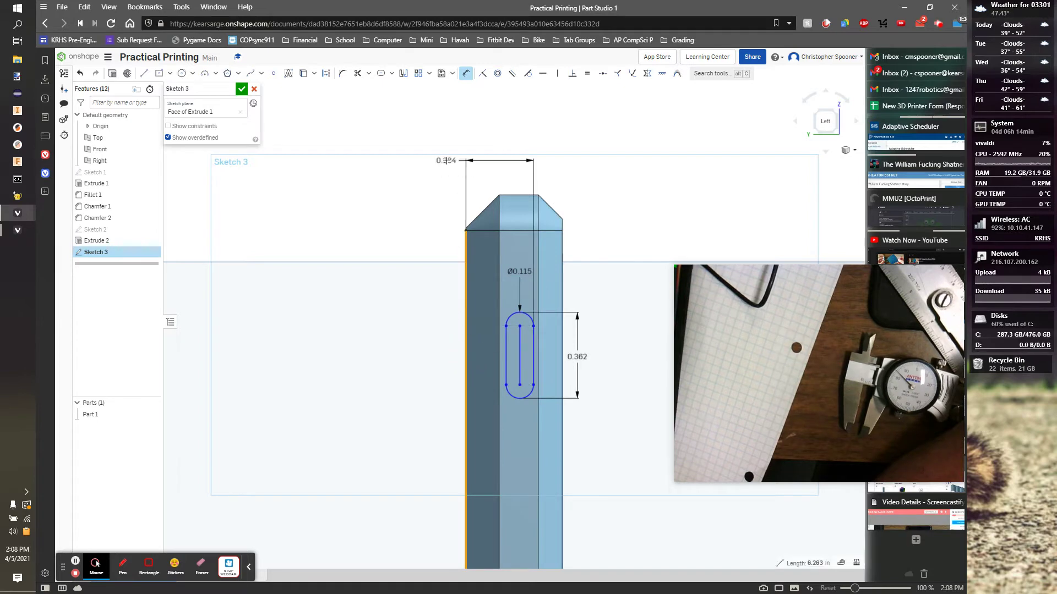
pyautogui.click(447, 161)
pyautogui.write('0.395')
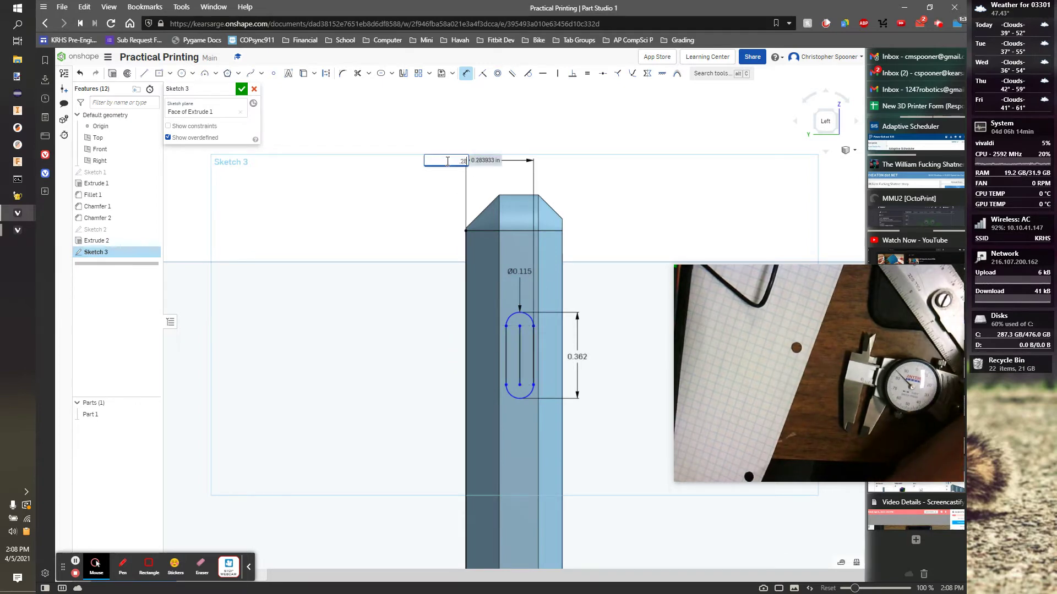
pyautogui.press('Return')
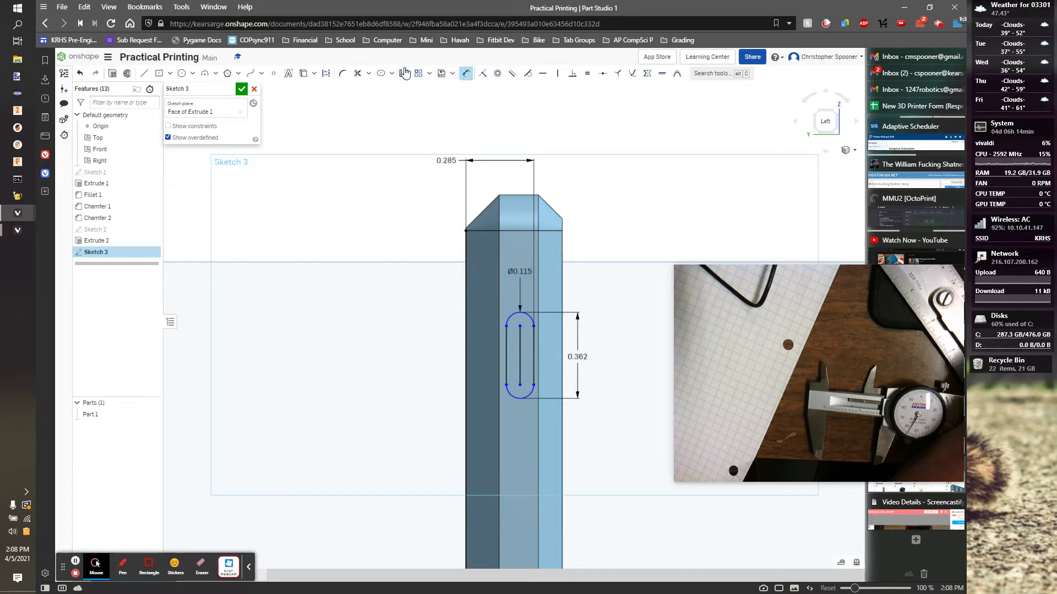
# Dimension the distance from the phone's top edge to the slot's lower end arc as 1.556 in
pyautogui.click(304, 75)
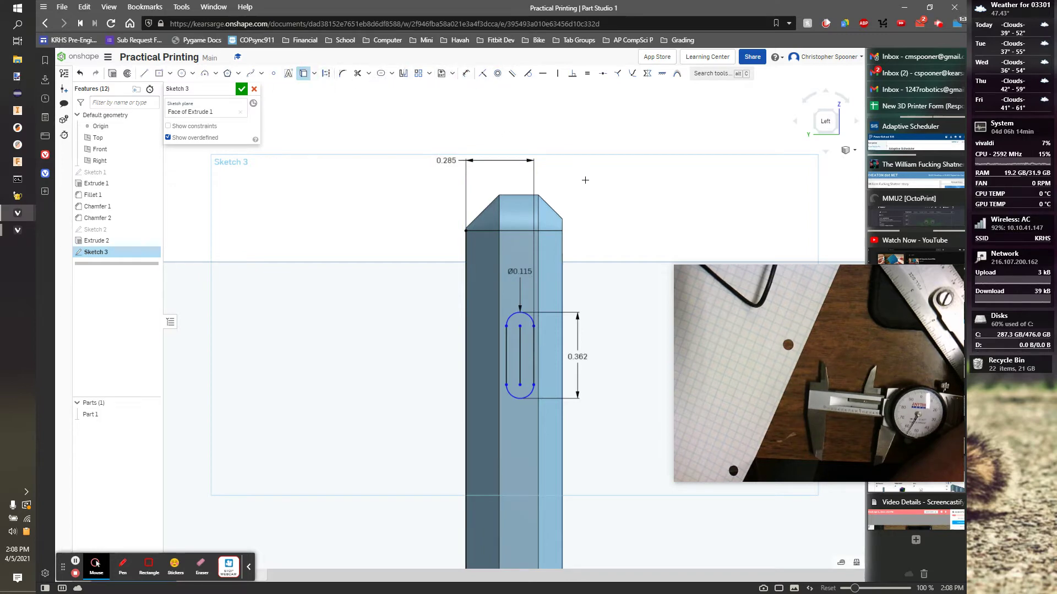
pyautogui.press('d')
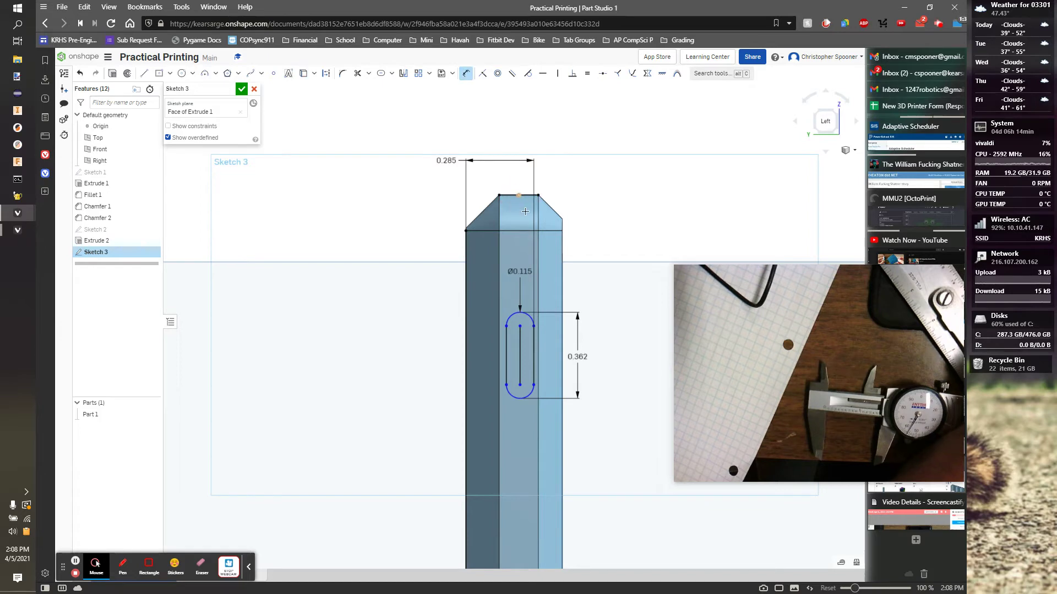
pyautogui.click(513, 196)
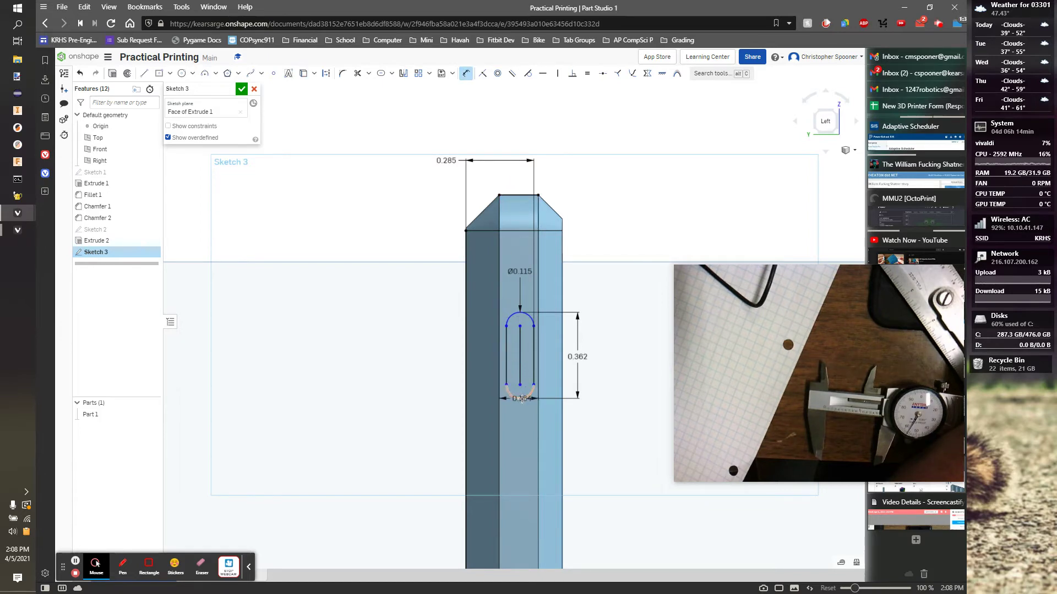
pyautogui.click(507, 385)
pyautogui.click(436, 332)
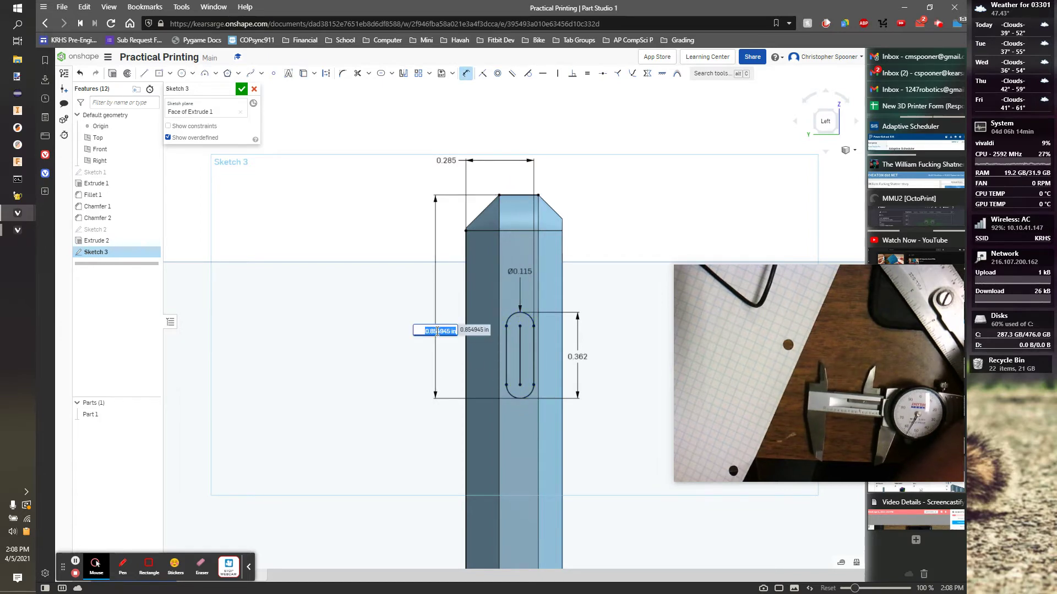
pyautogui.write('1.556')
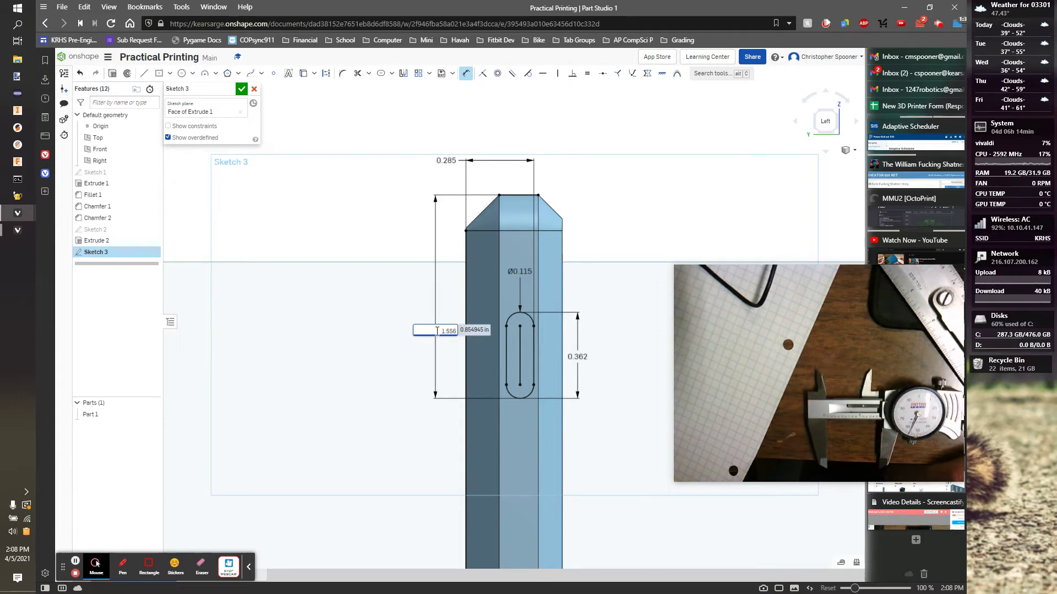
pyautogui.press('Return')
# Sketch a vertical line about 0.204 in long on the side face just below the slot
pyautogui.scroll(-3, 469, 388)
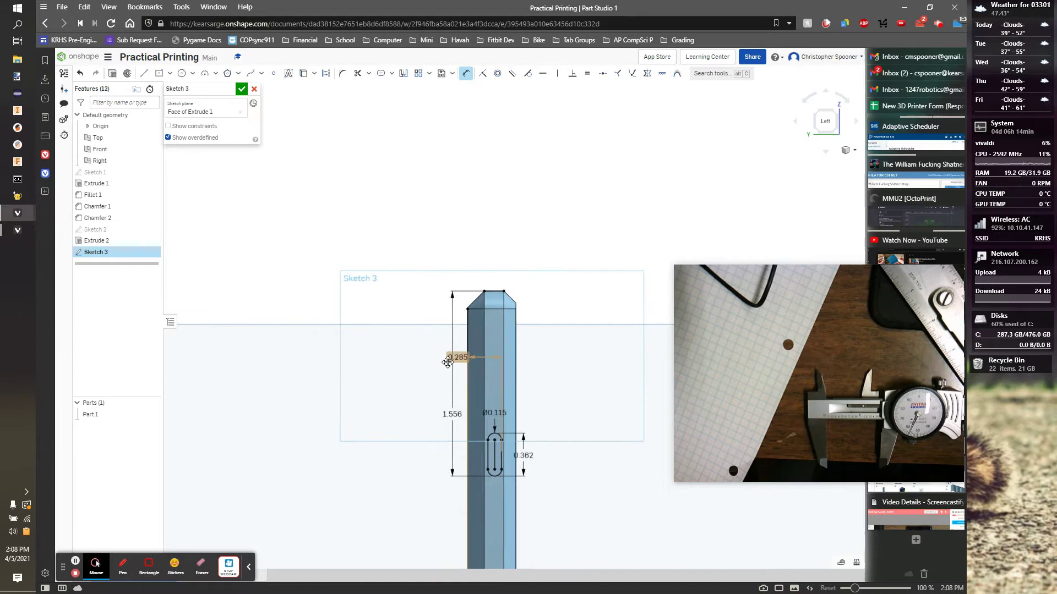
pyautogui.moveTo(558, 417); pyautogui.dragTo(493, 242, button='middle')
pyautogui.scroll(-3, 498, 276)
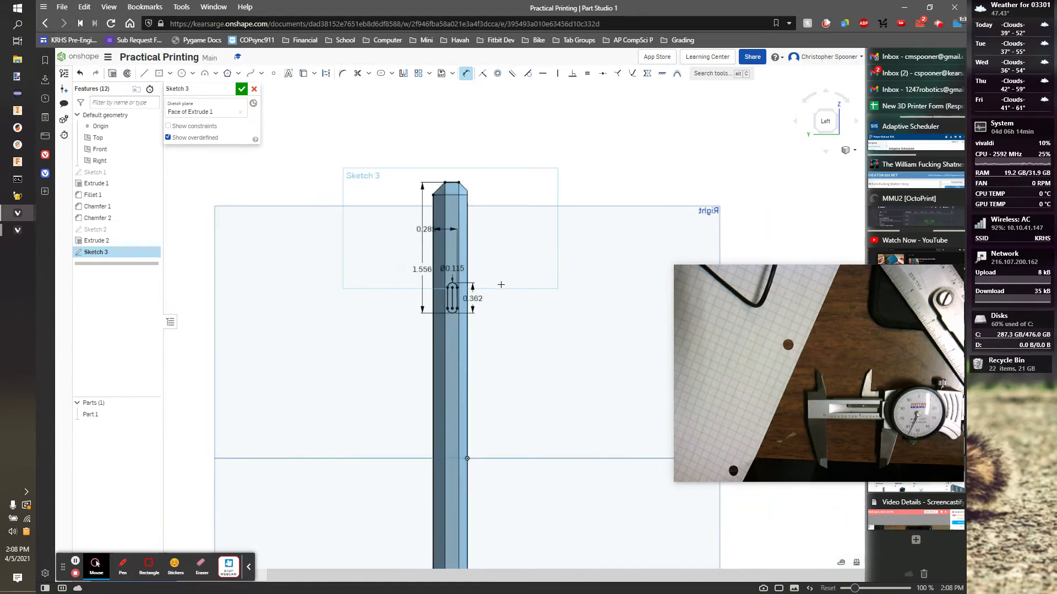
pyautogui.scroll(2, 501, 330)
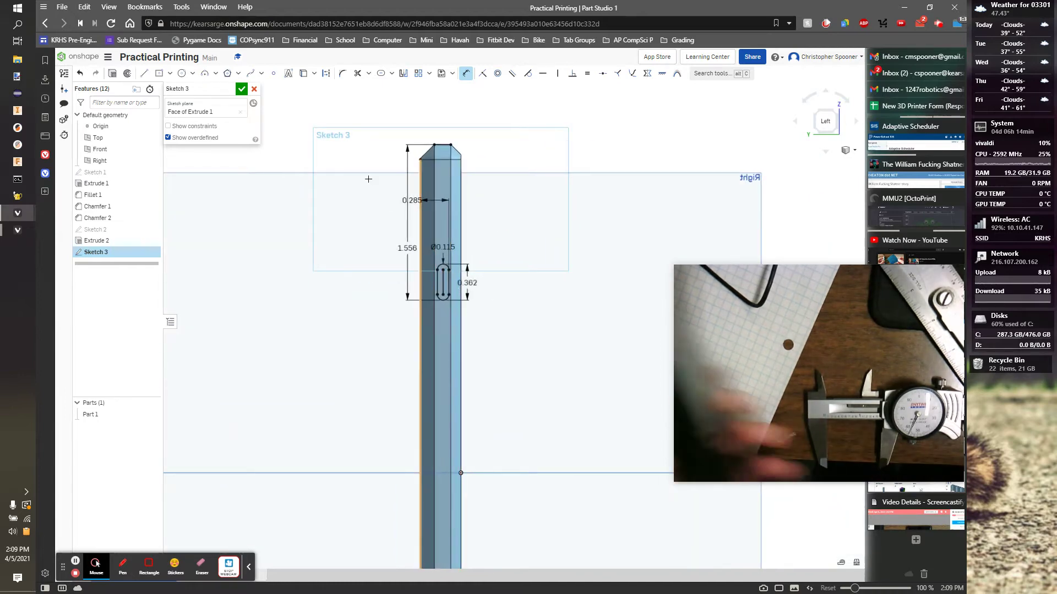
pyautogui.click(144, 73)
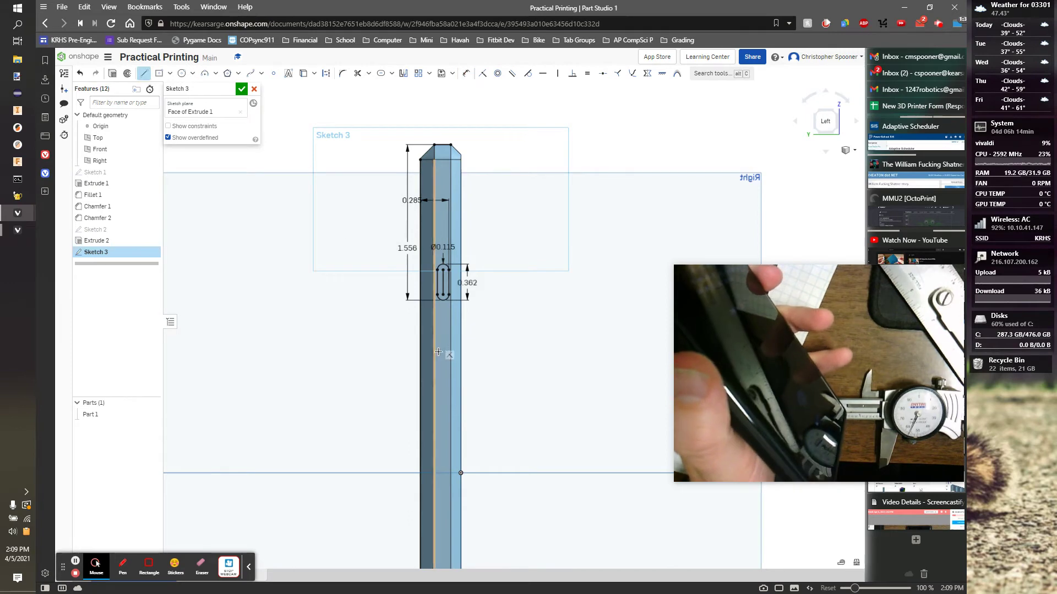
pyautogui.scroll(3, 442, 316)
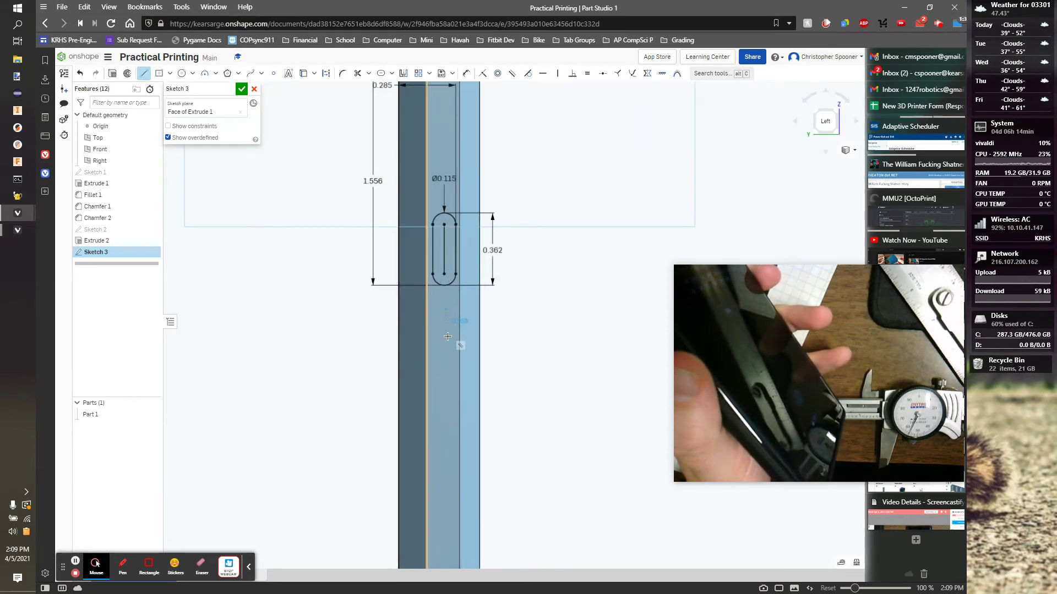
pyautogui.click(446, 309)
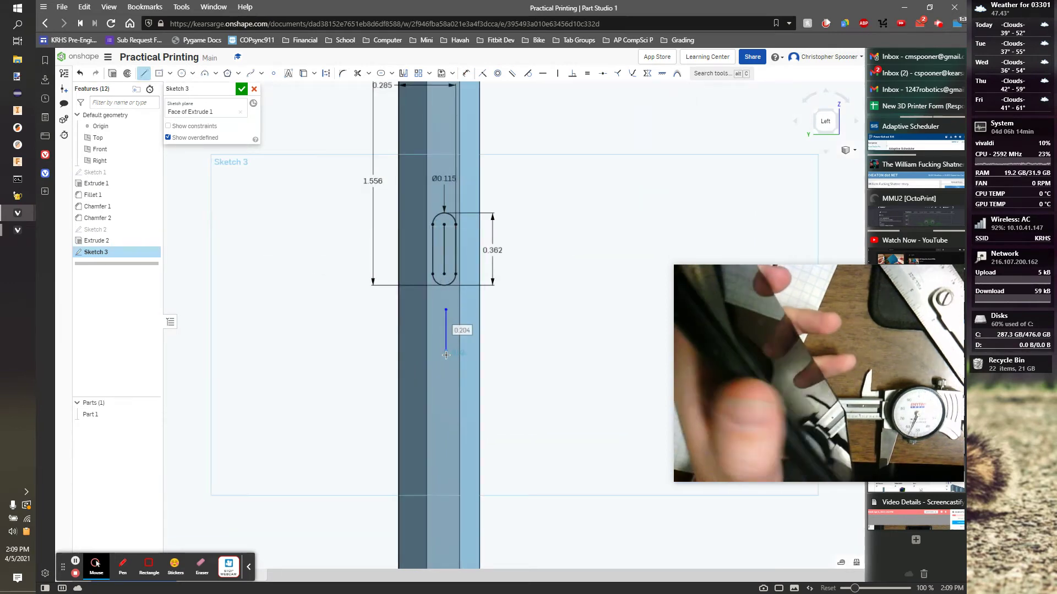
pyautogui.click(446, 353)
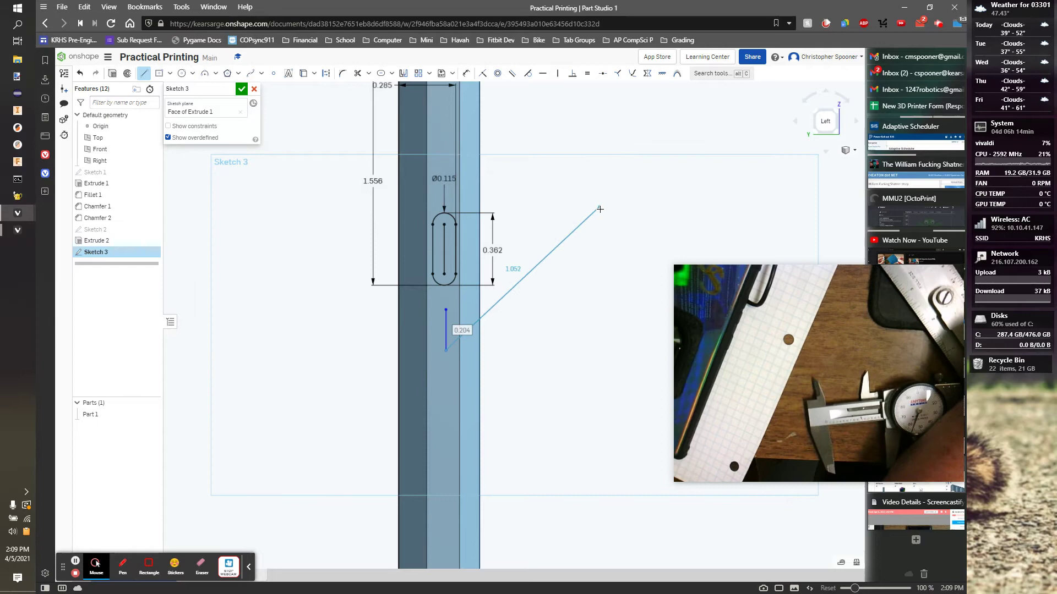
pyautogui.rightClick(601, 211)
pyautogui.click(615, 215)
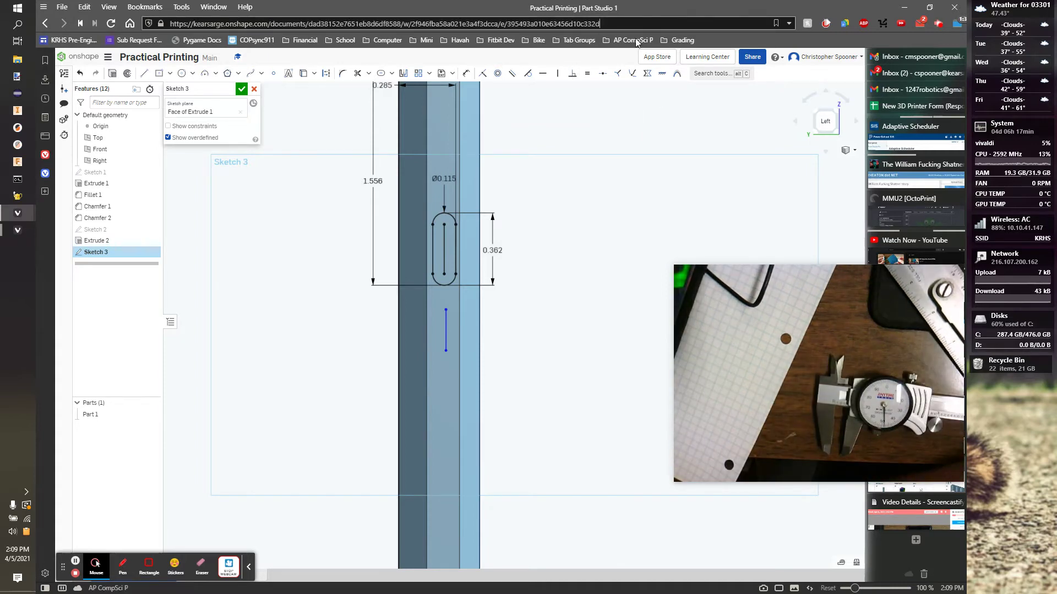
# Constrain the new line to equal the length of the existing slot's centerline
pyautogui.click(587, 73)
pyautogui.click(446, 329)
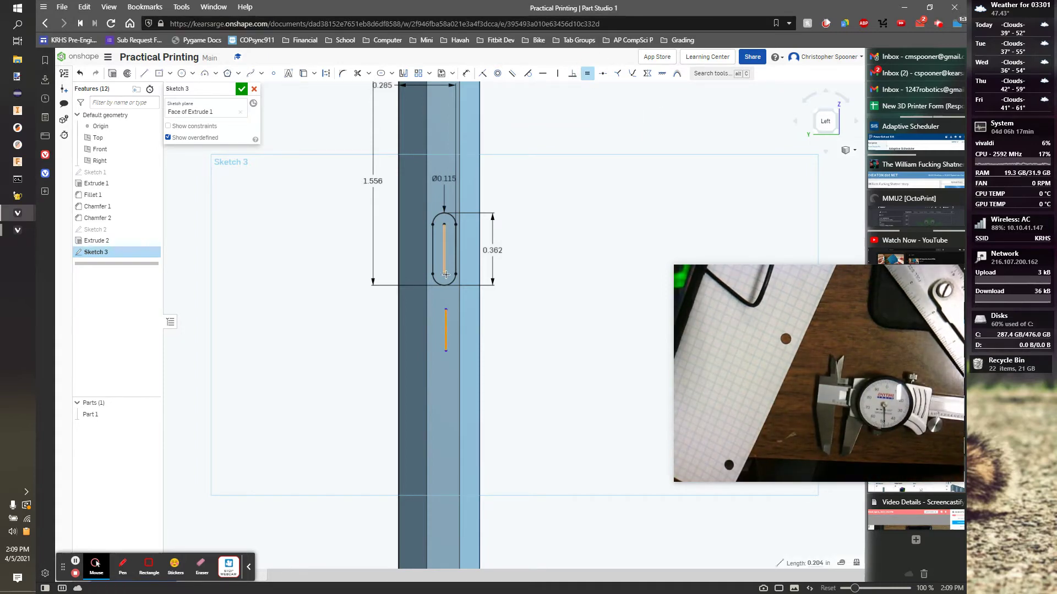
pyautogui.click(445, 267)
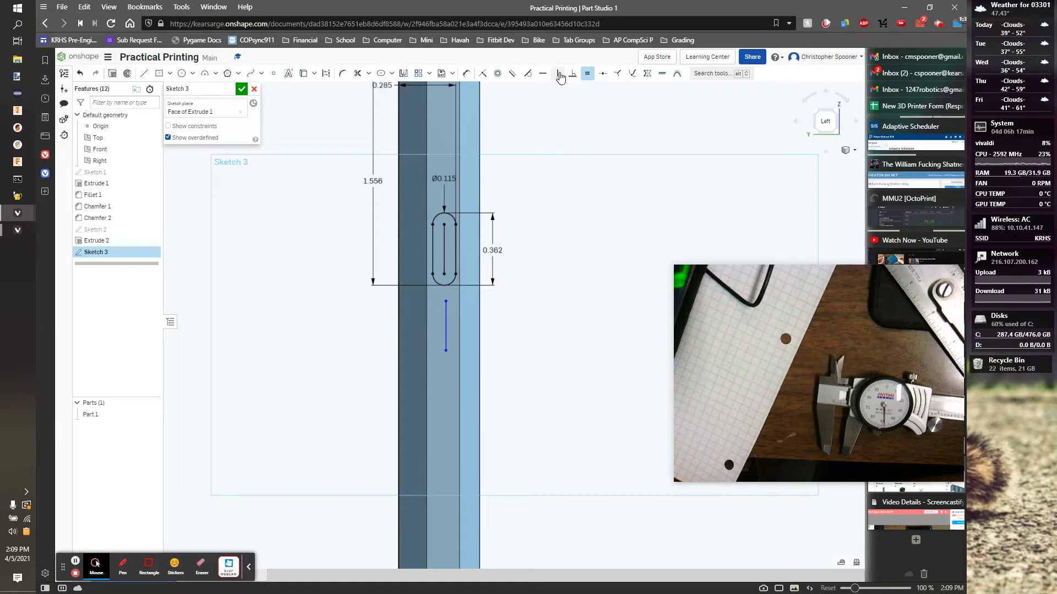
pyautogui.click(559, 75)
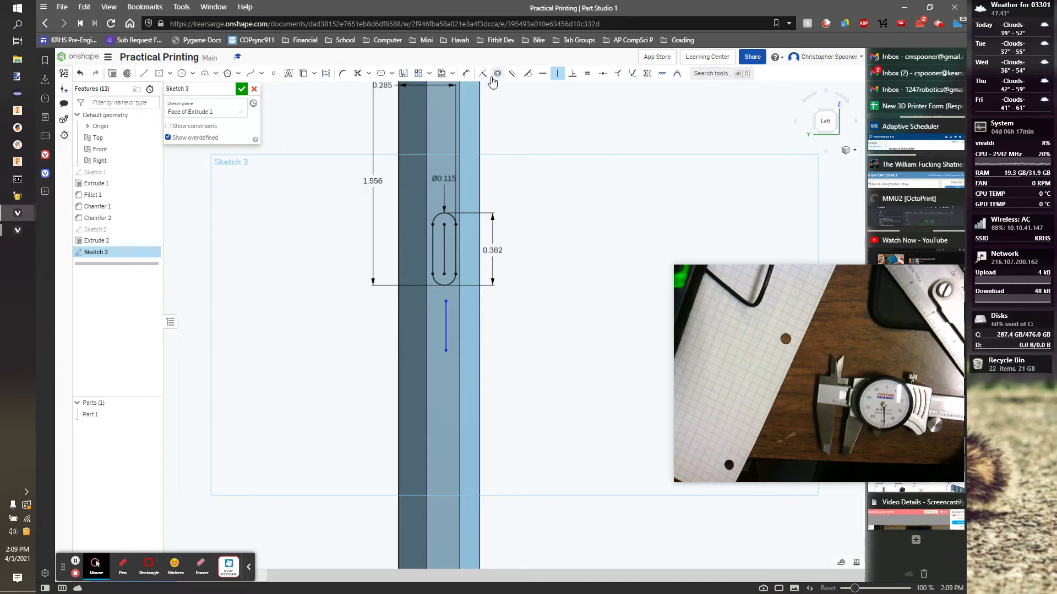
# Create a second slot around the new line and set its end diameter to 0.115 in
pyautogui.click(380, 73)
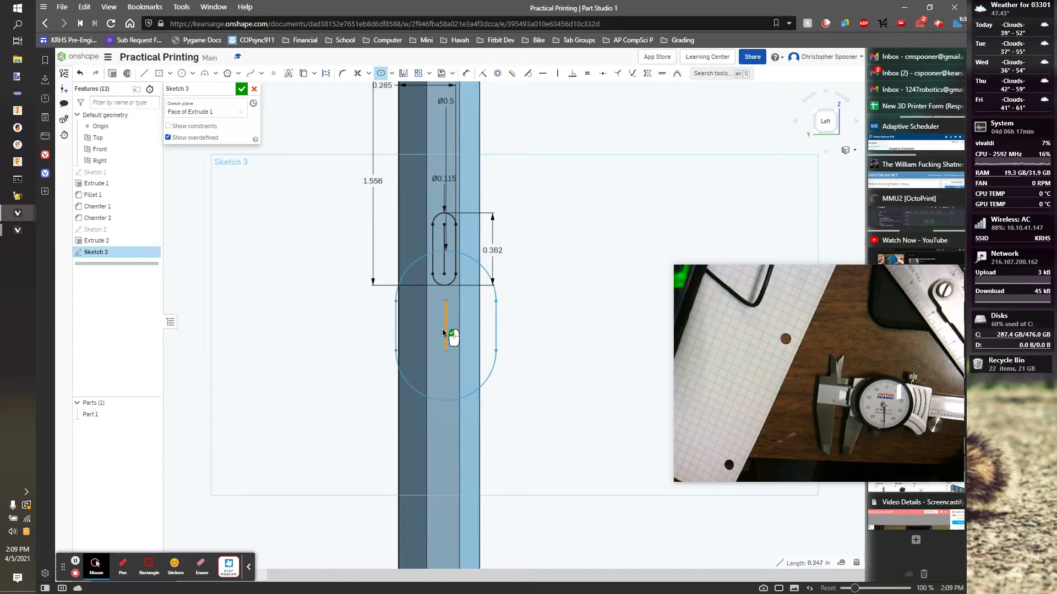
pyautogui.write('0.5')
pyautogui.press('Return')
pyautogui.moveTo(466, 277); pyautogui.dragTo(486, 358, button='middle')
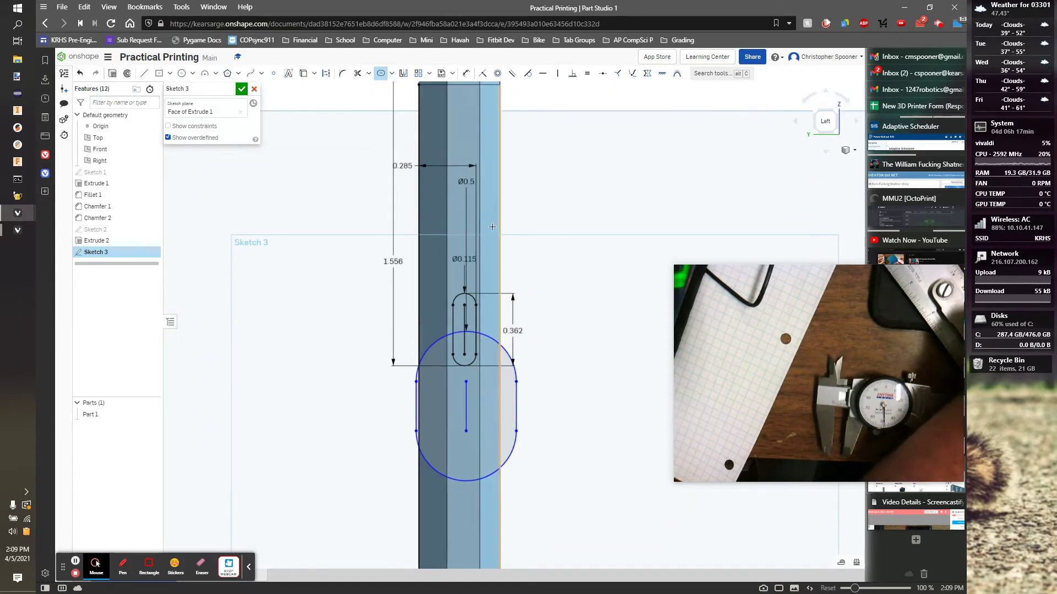
pyautogui.click(476, 190)
pyautogui.moveTo(475, 190); pyautogui.dragTo(557, 292)
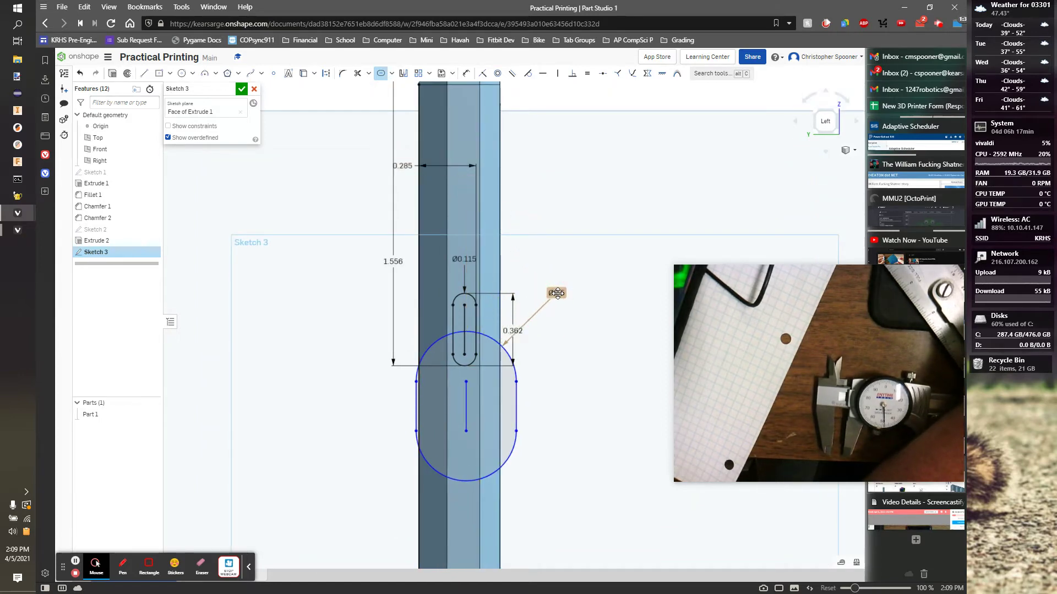
pyautogui.doubleClick(559, 292)
pyautogui.scroll(1, 548, 232)
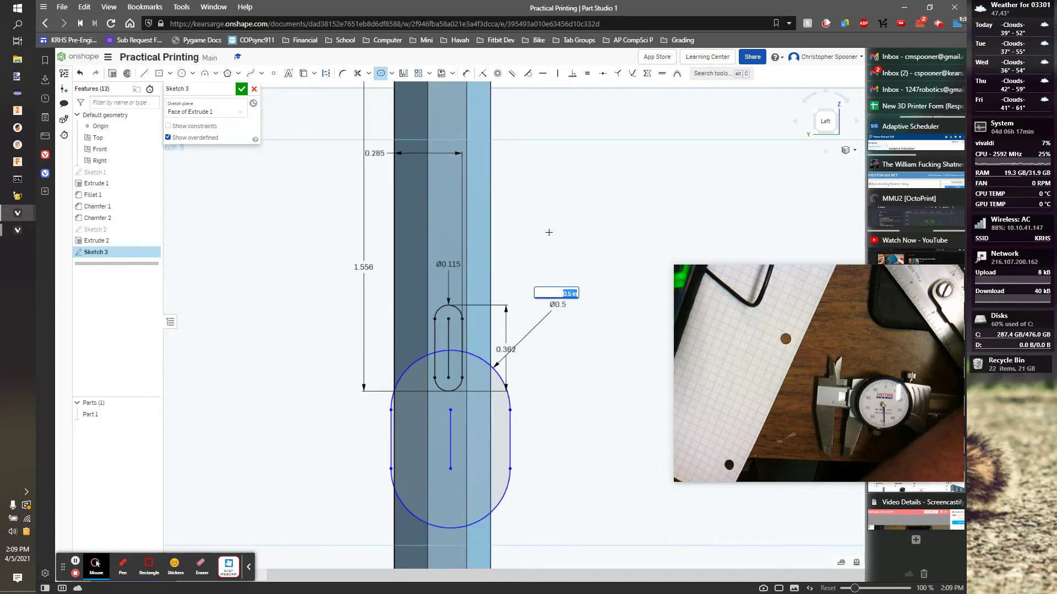
pyautogui.write('.115')
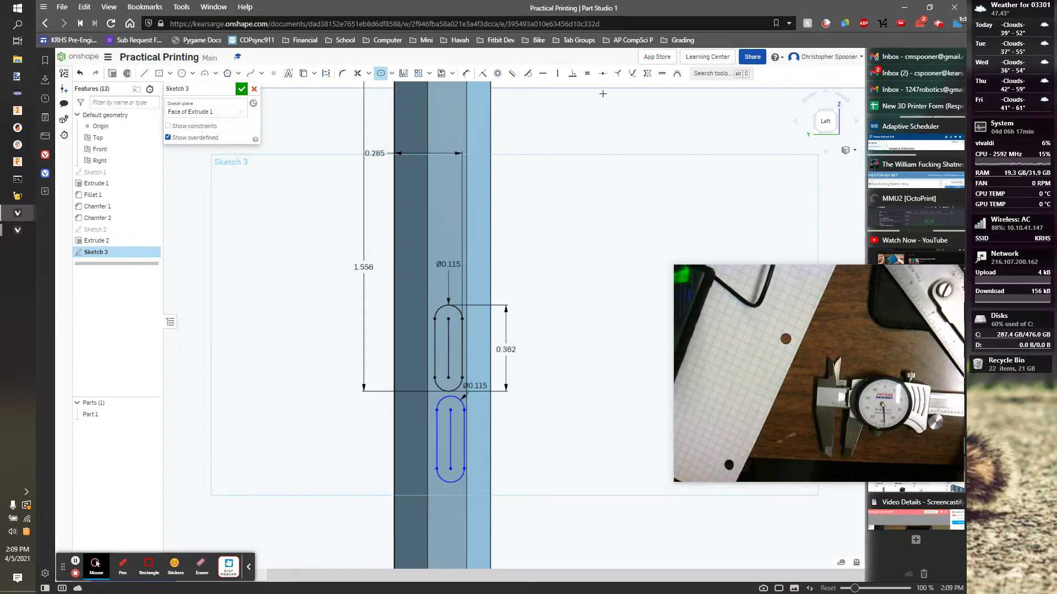
# Align the second slot vertically with the first and set the gap between their facing end arcs to 0.087 in
pyautogui.write('v')
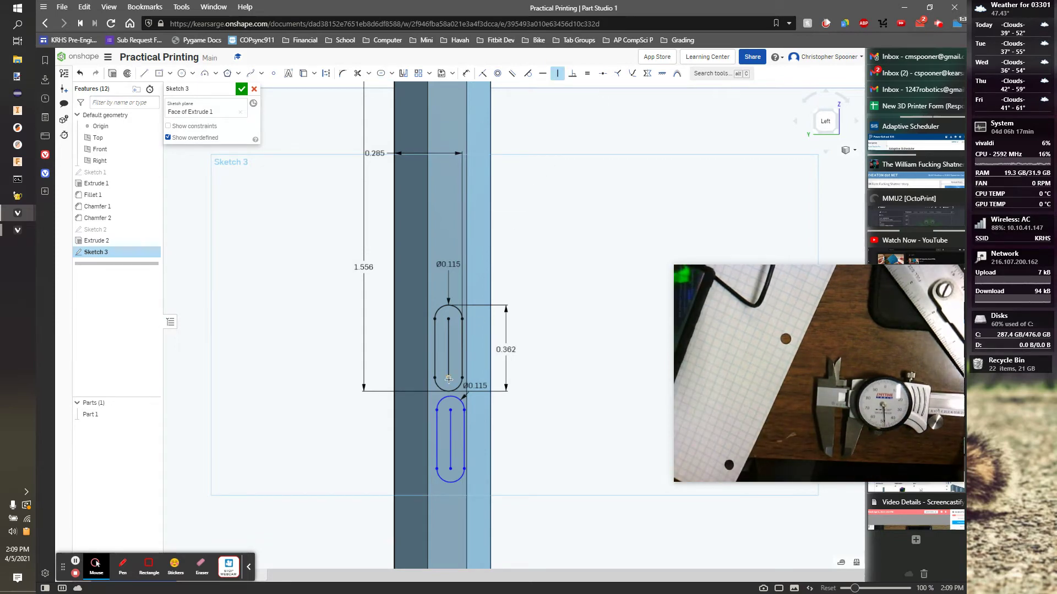
pyautogui.click(449, 408)
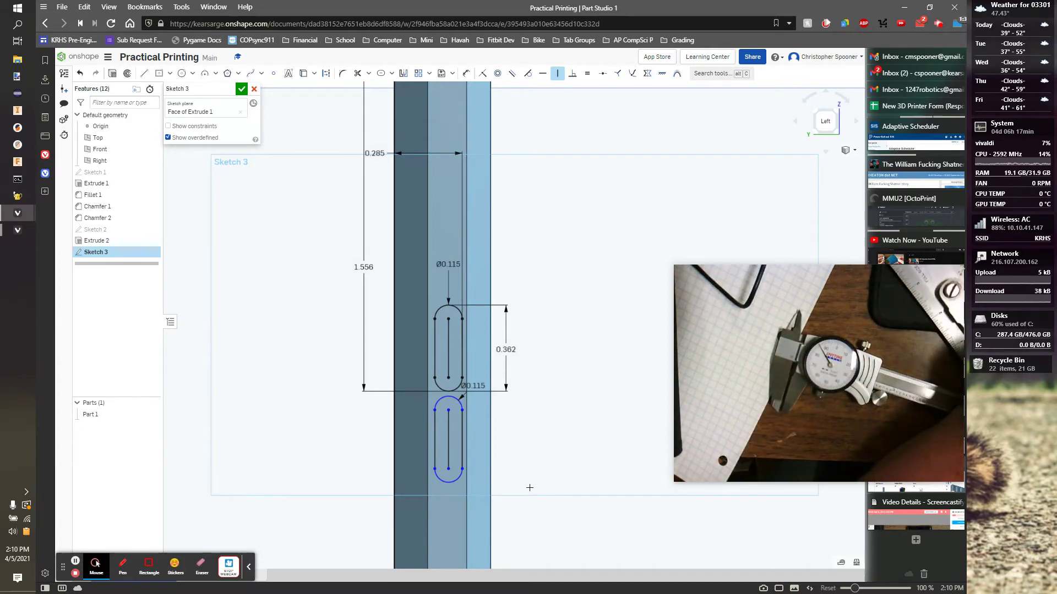
pyautogui.press('d')
pyautogui.scroll(3, 460, 394)
pyautogui.click(455, 389)
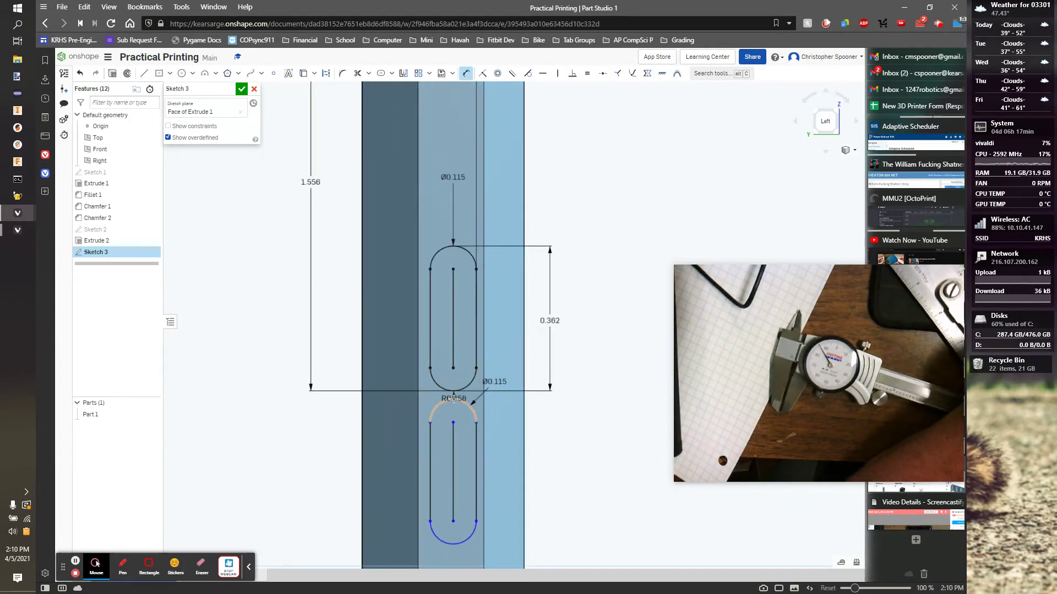
pyautogui.click(455, 400)
pyautogui.click(586, 397)
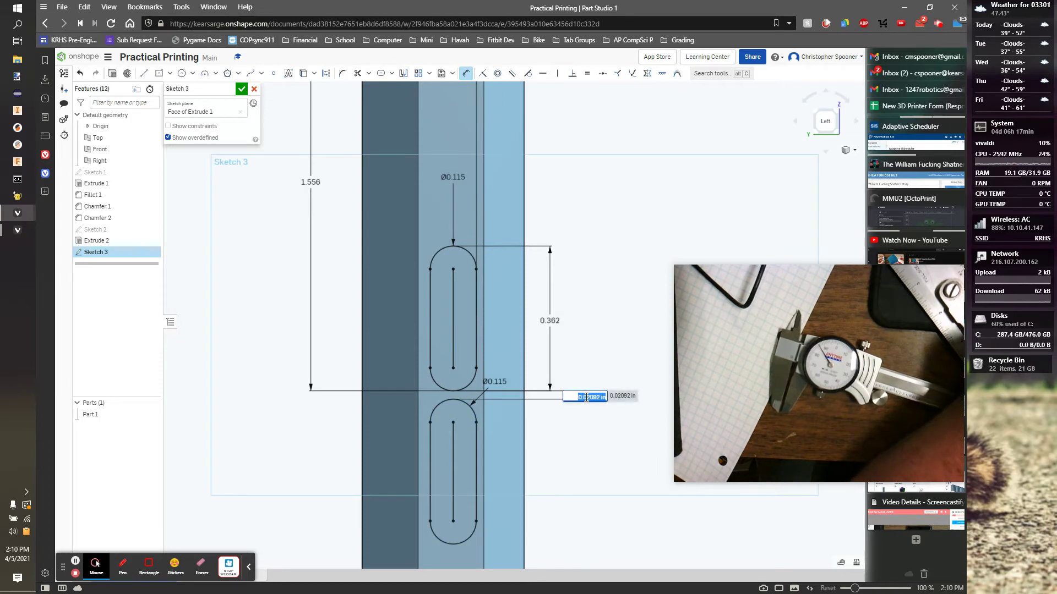
pyautogui.write('.087')
pyautogui.press('Return')
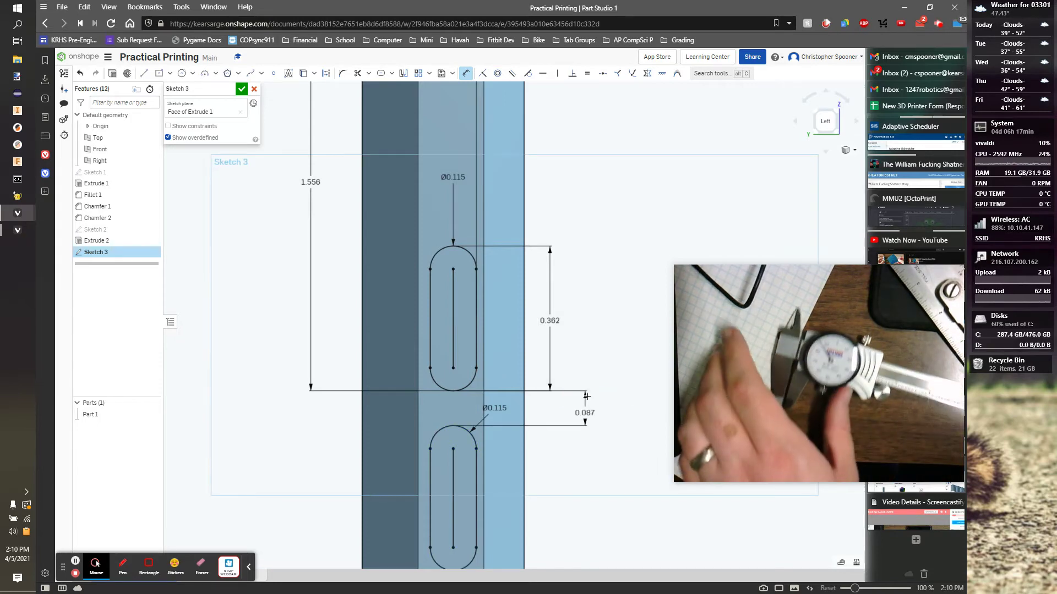
# Sketch a line about 0.269 in long below the second slot and align it vertically with the slots' centerlines
pyautogui.scroll(-3, 536, 393)
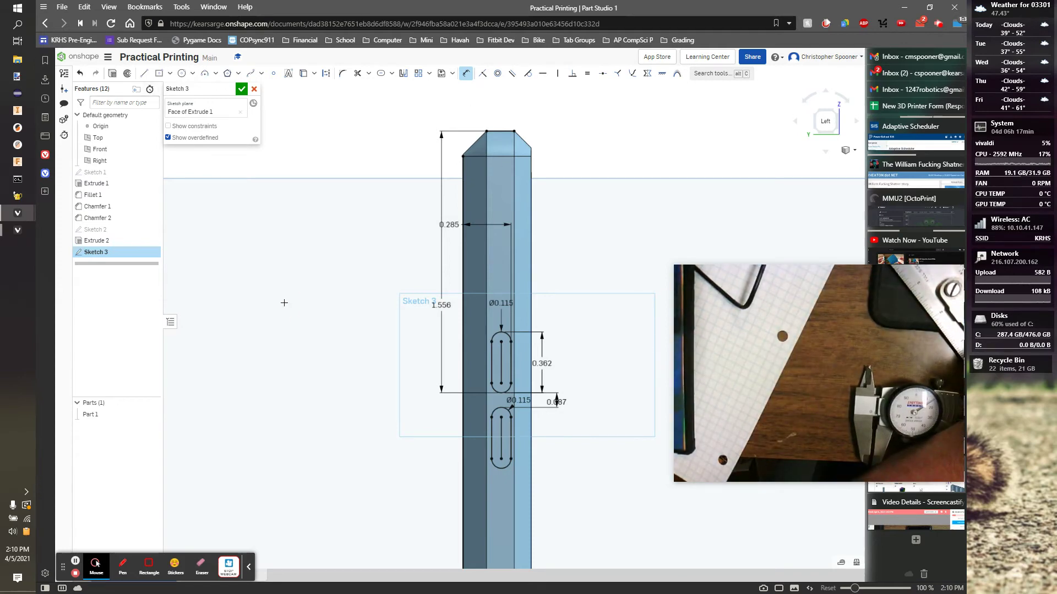
pyautogui.moveTo(256, 281); pyautogui.dragTo(237, 154, button='middle')
pyautogui.click(145, 74)
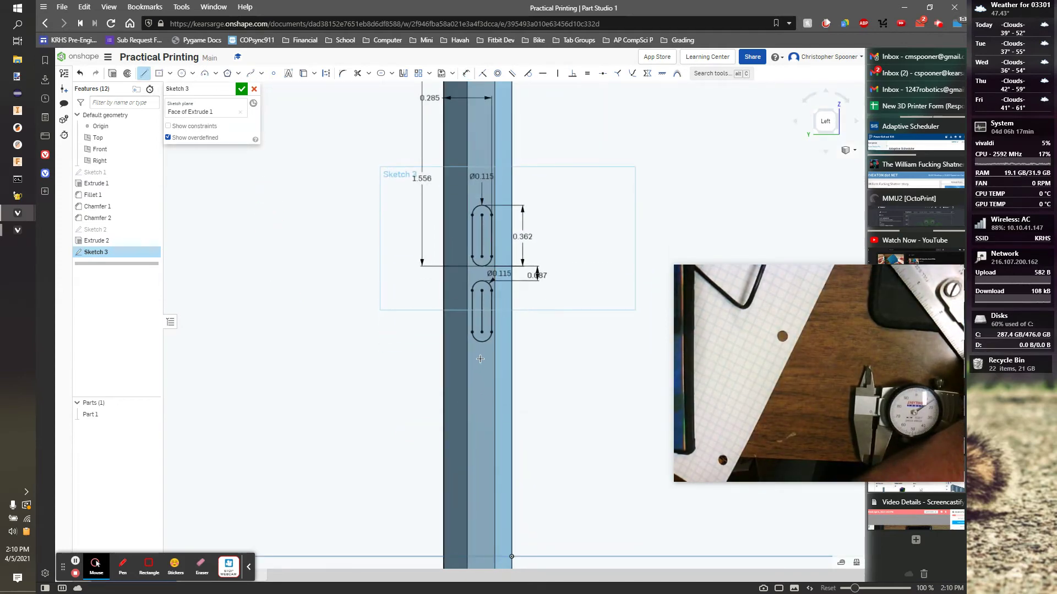
pyautogui.click(483, 417)
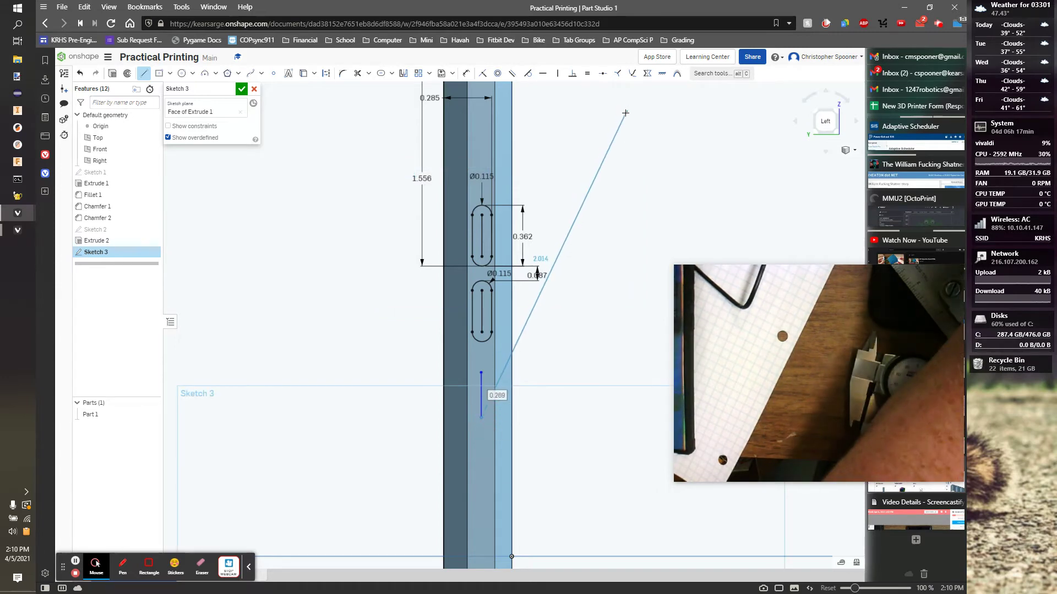
pyautogui.click(598, 275)
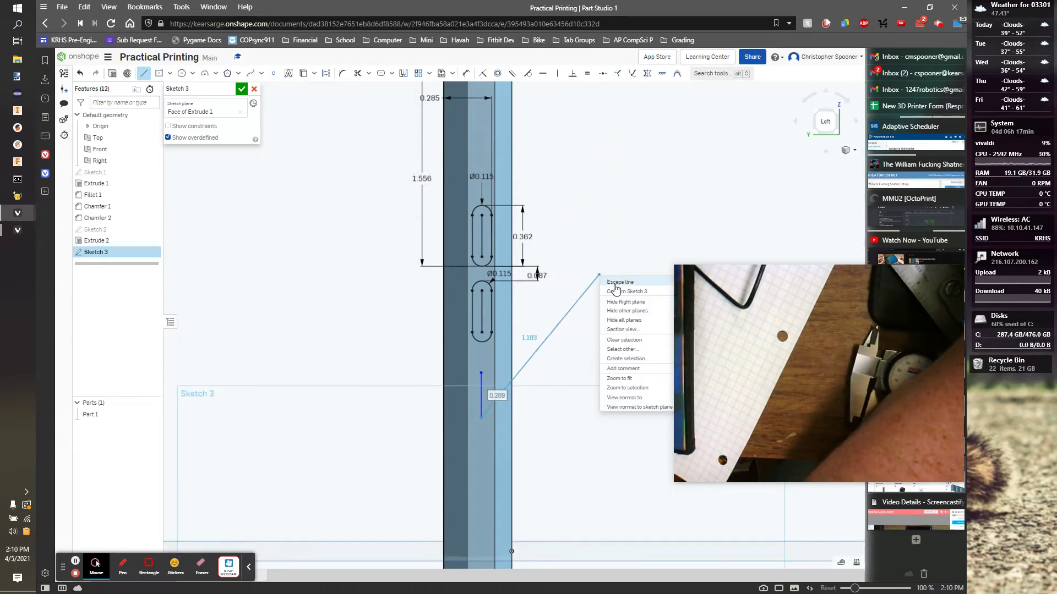
pyautogui.click(616, 289)
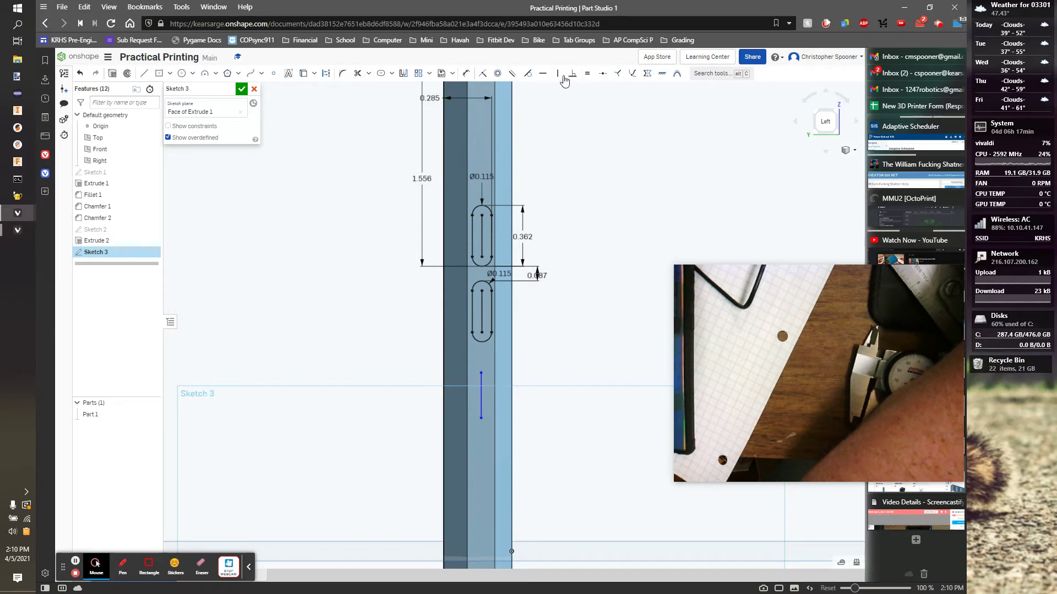
pyautogui.click(559, 75)
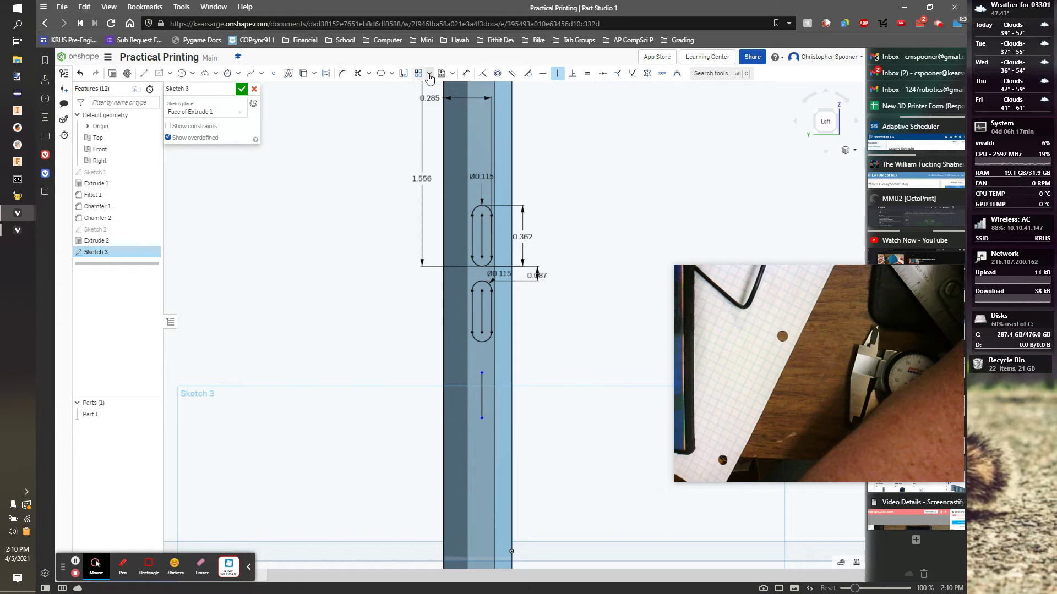
# Create a third slot around the lowest line, set its end diameter to 0.115 in, and move the overlapping second-slot diameter label clear
pyautogui.click(380, 74)
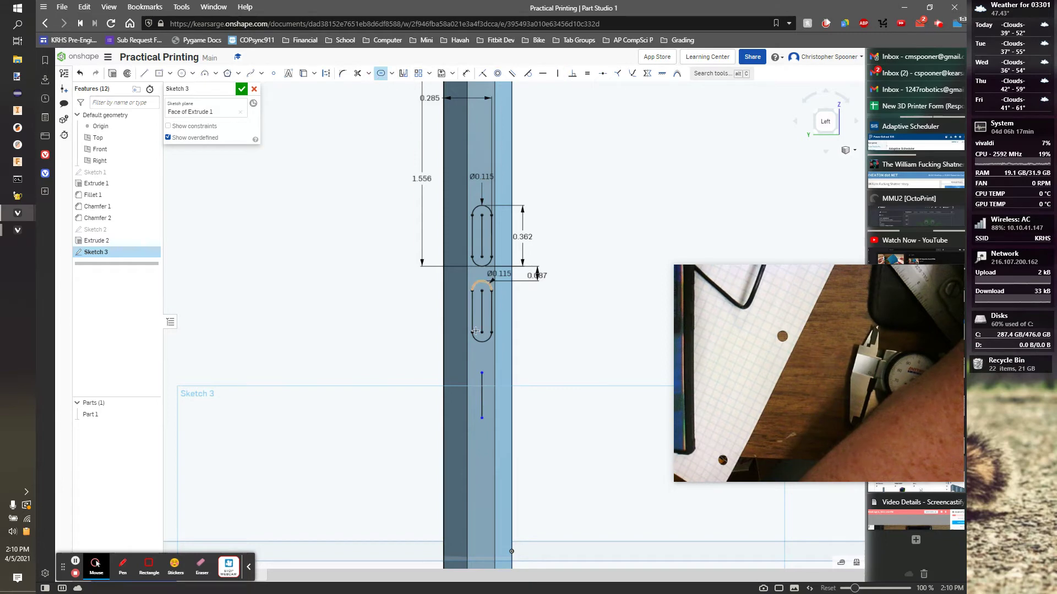
pyautogui.click(482, 382)
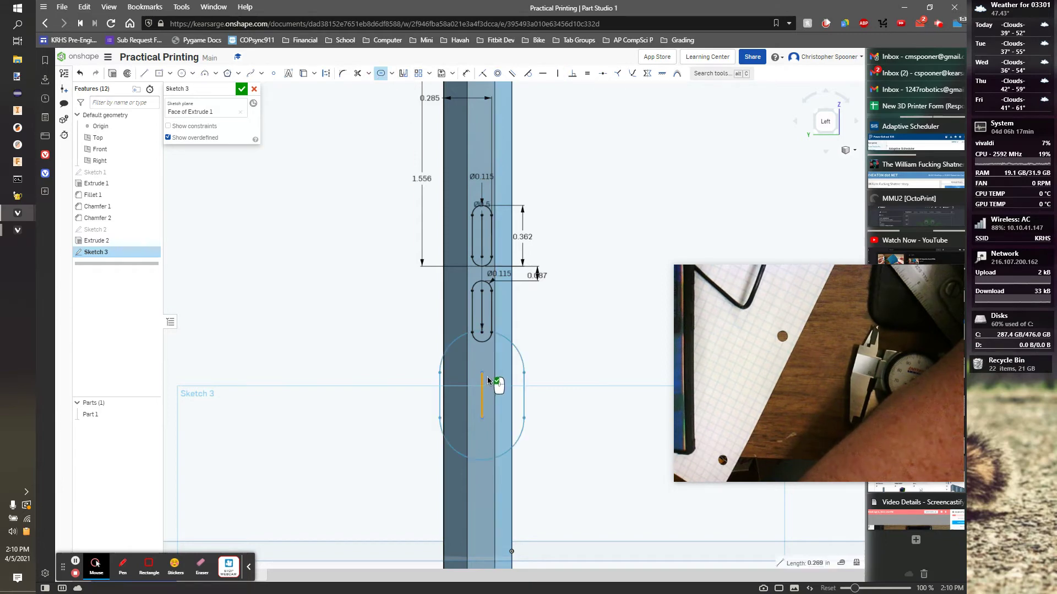
pyautogui.click(549, 355)
pyautogui.moveTo(499, 274); pyautogui.dragTo(538, 293)
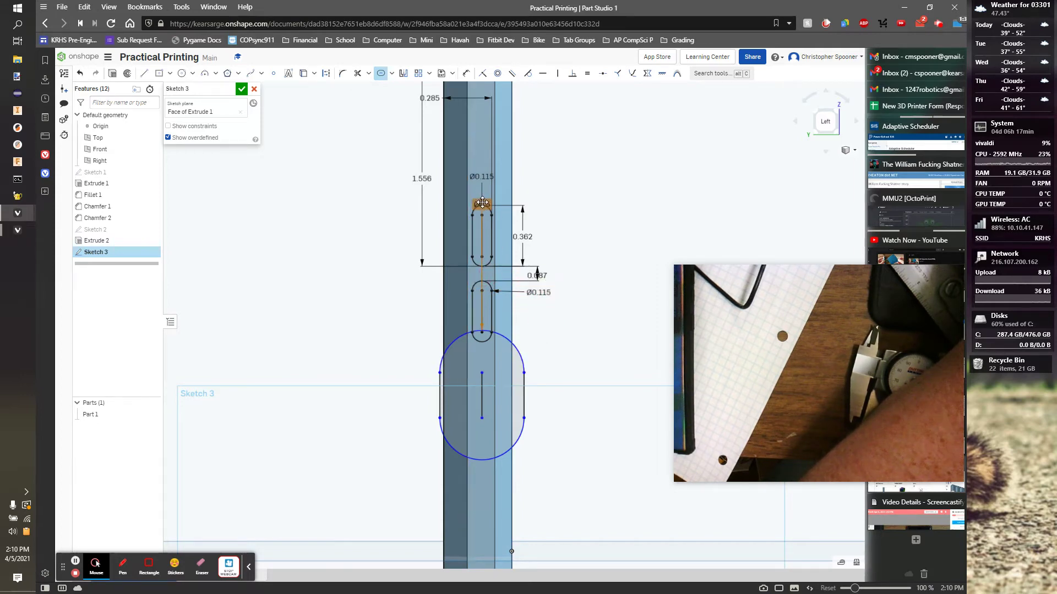
pyautogui.moveTo(482, 202); pyautogui.dragTo(587, 308)
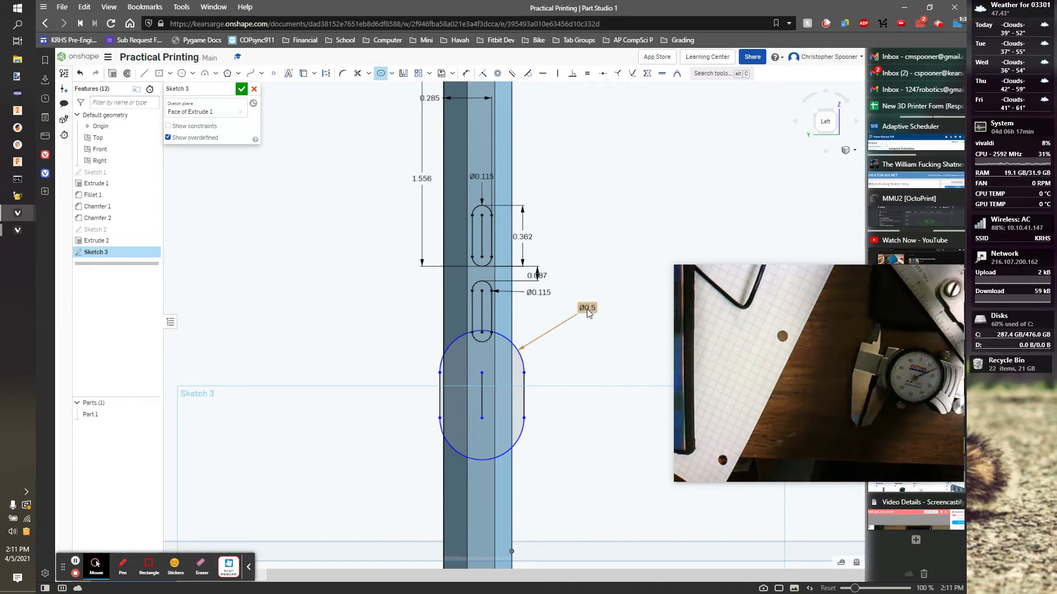
pyautogui.hotkey('ctrl', 'z')
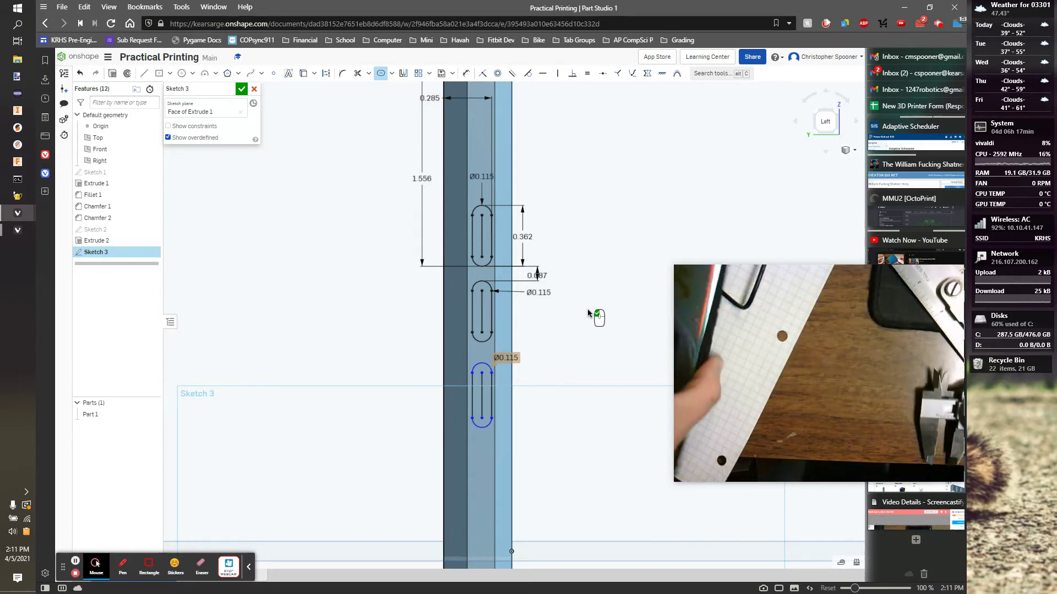
# Dimension the third slot's overall length between its end arcs and set it to 0.45 in
pyautogui.press('u')
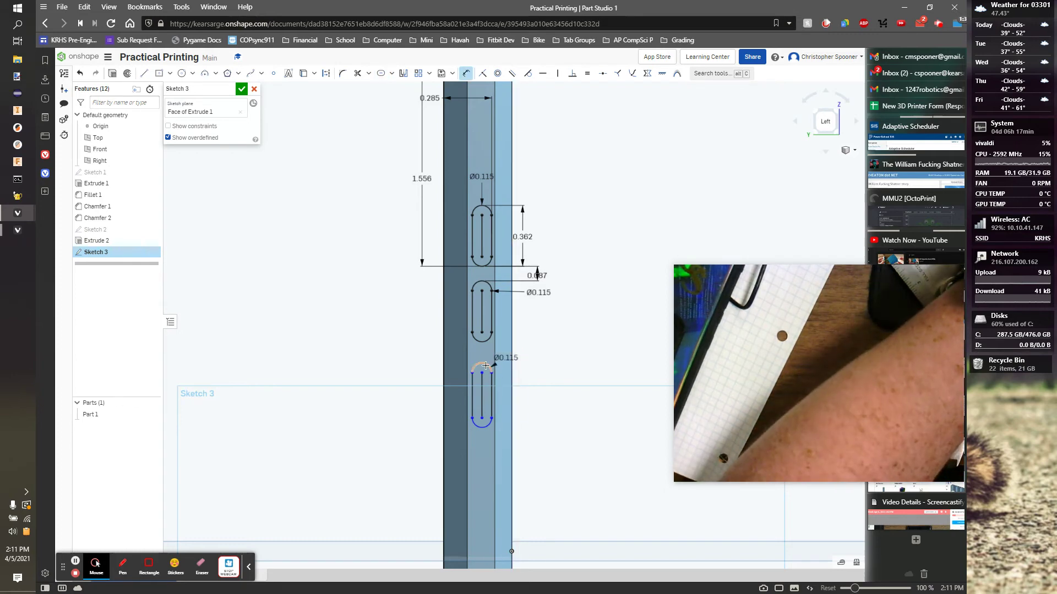
pyautogui.click(483, 426)
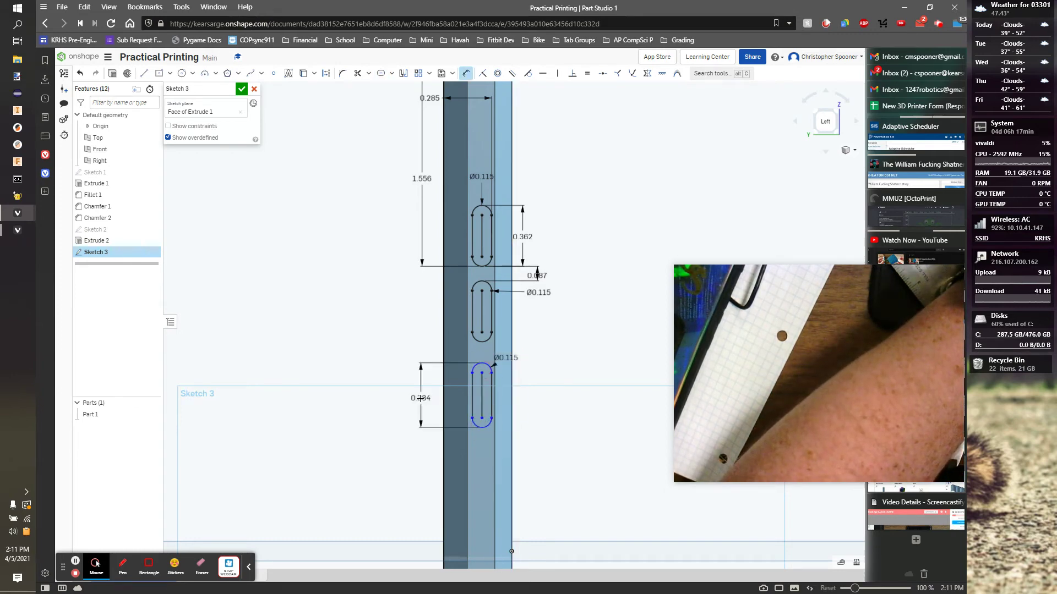
pyautogui.click(420, 397)
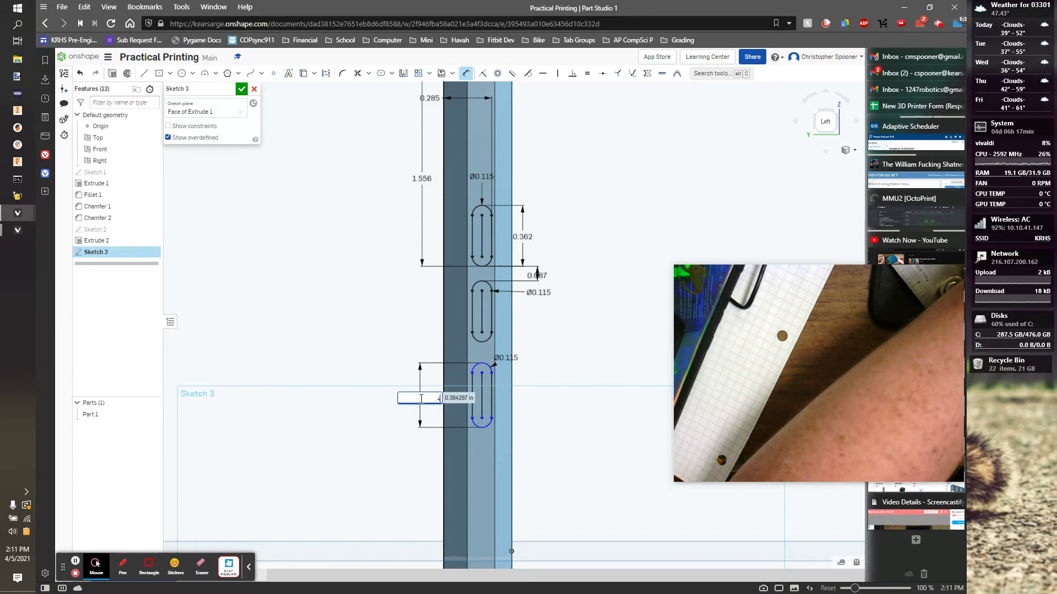
pyautogui.press('Return')
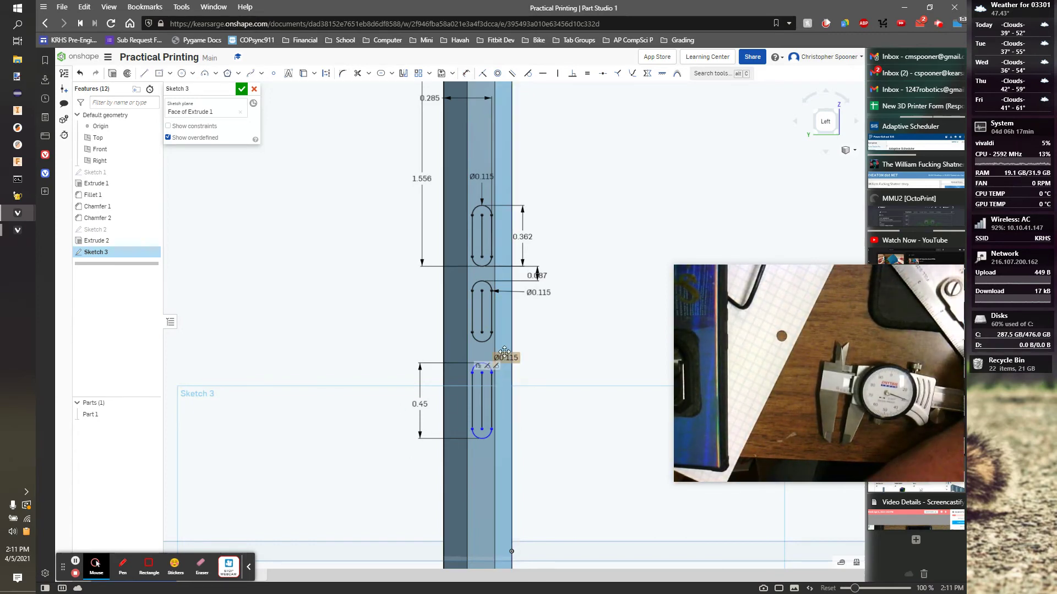
# Set the gap between the facing end arcs of the second and third slots to 0.33 in
pyautogui.click(480, 348)
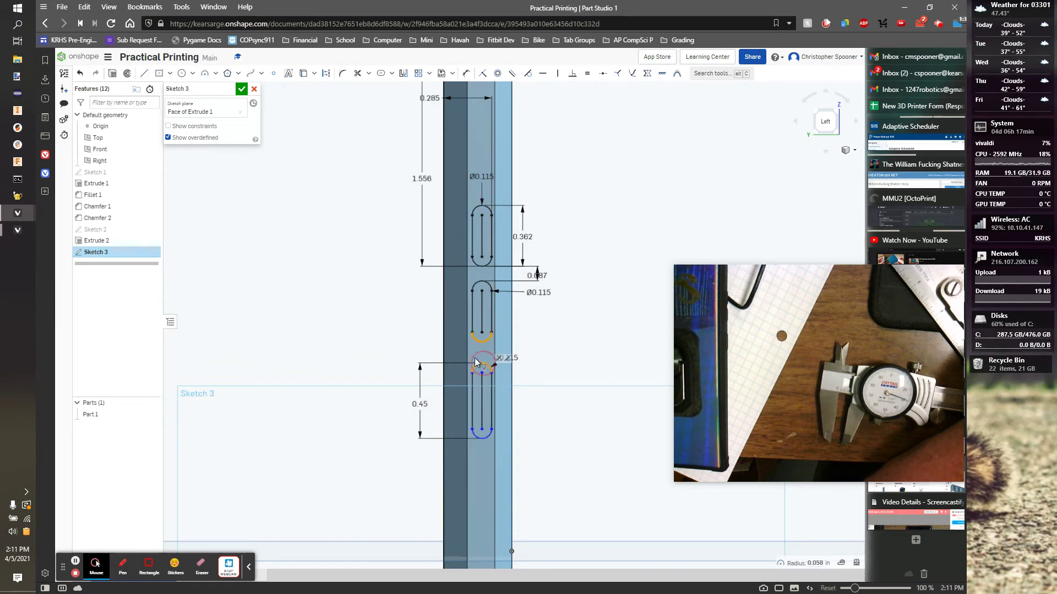
pyautogui.click(482, 366)
pyautogui.press('d')
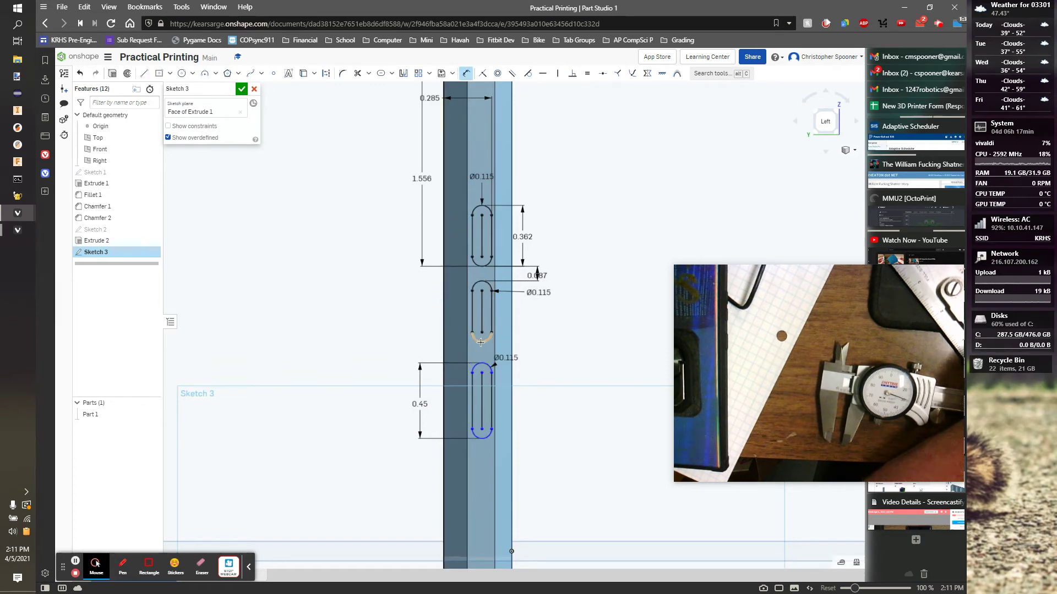
pyautogui.click(480, 342)
pyautogui.click(482, 364)
pyautogui.click(418, 347)
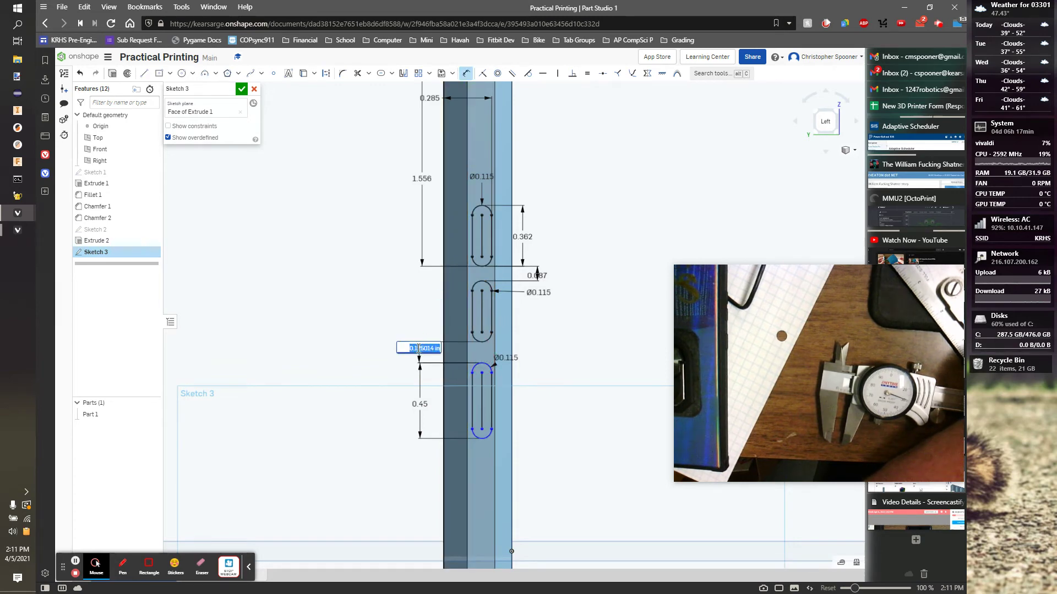
pyautogui.write('0.53')
pyautogui.press('Return')
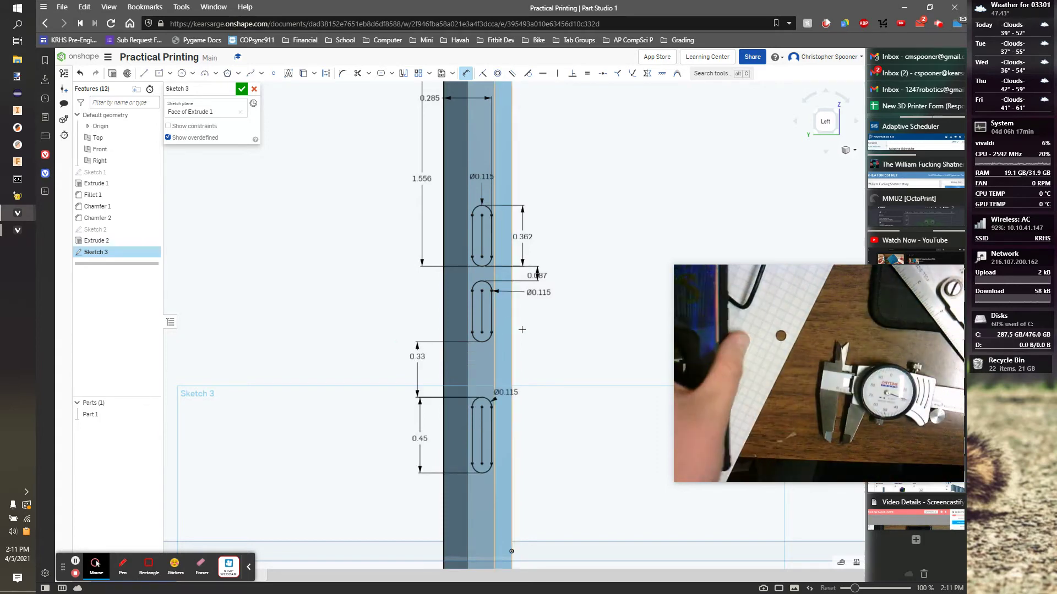
# Project the phone's bottom end geometry into the sketch and add a reference dimension from the third slot's lower arc to the bottom edge
pyautogui.scroll(-3, 576, 414)
pyautogui.moveTo(576, 415); pyautogui.dragTo(562, 380, button='middle')
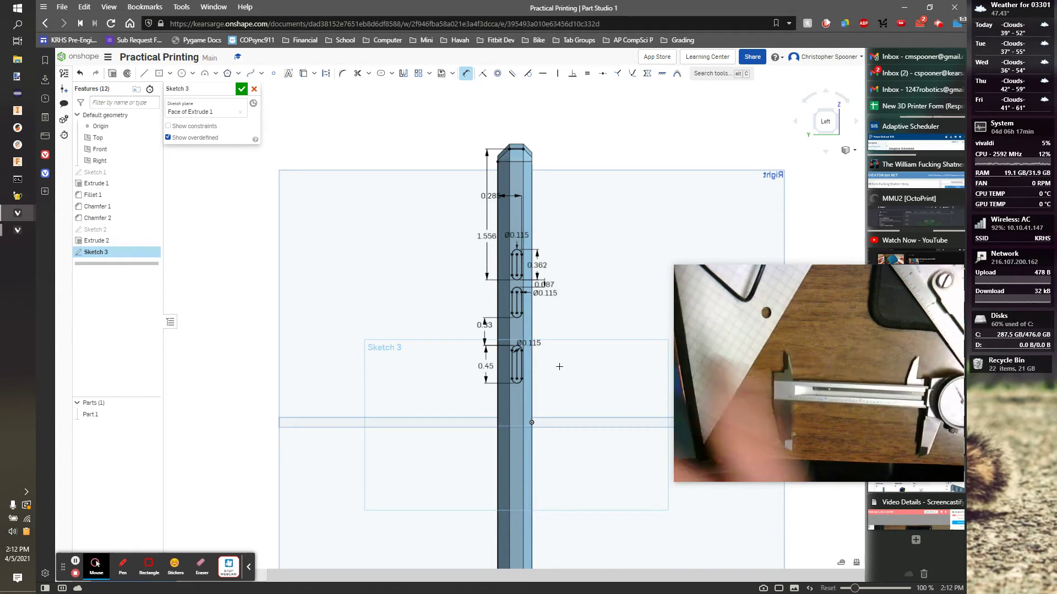
pyautogui.moveTo(579, 341); pyautogui.dragTo(587, 214, button='middle')
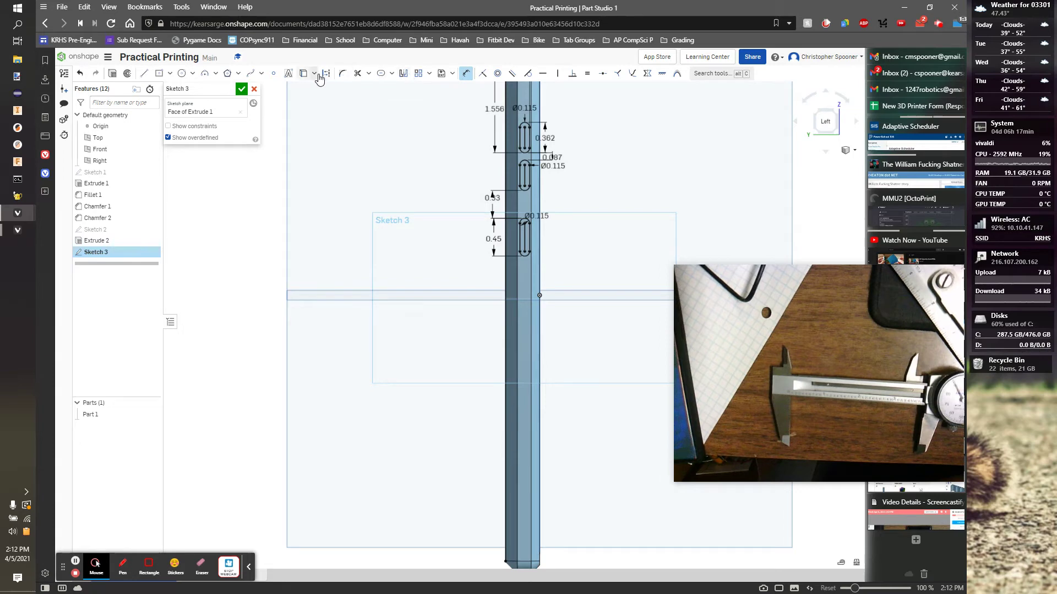
pyautogui.click(303, 74)
pyautogui.moveTo(495, 531); pyautogui.dragTo(470, 488, button='middle')
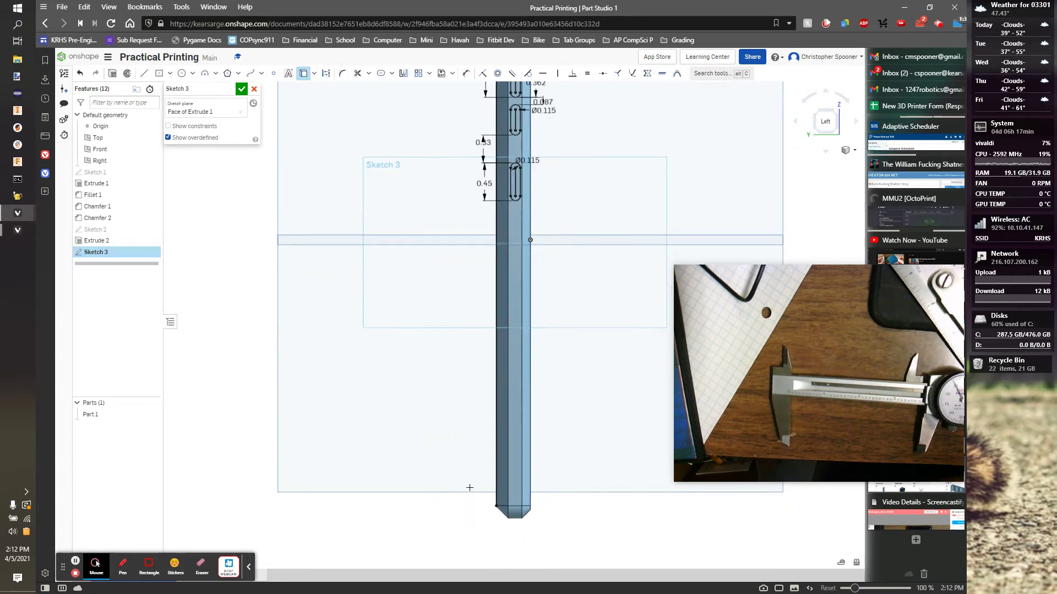
pyautogui.click(516, 512)
pyautogui.press('d')
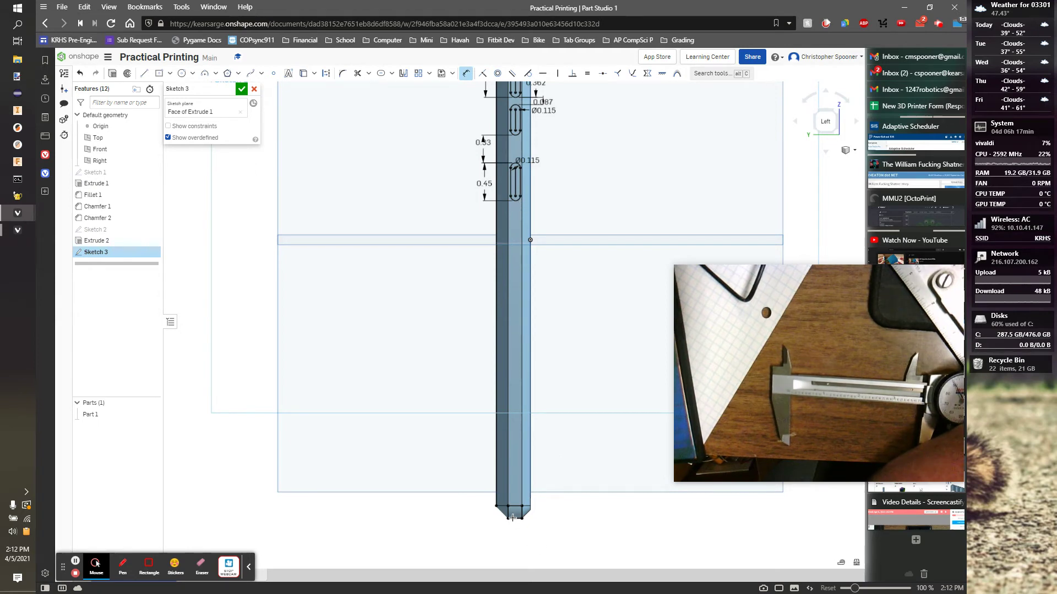
pyautogui.click(513, 200)
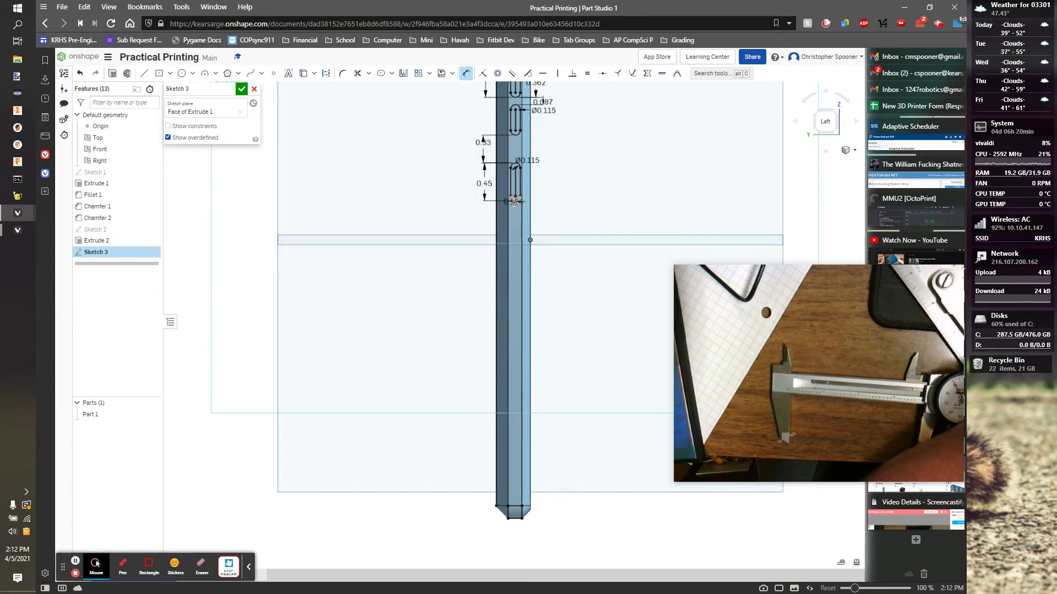
pyautogui.click(507, 517)
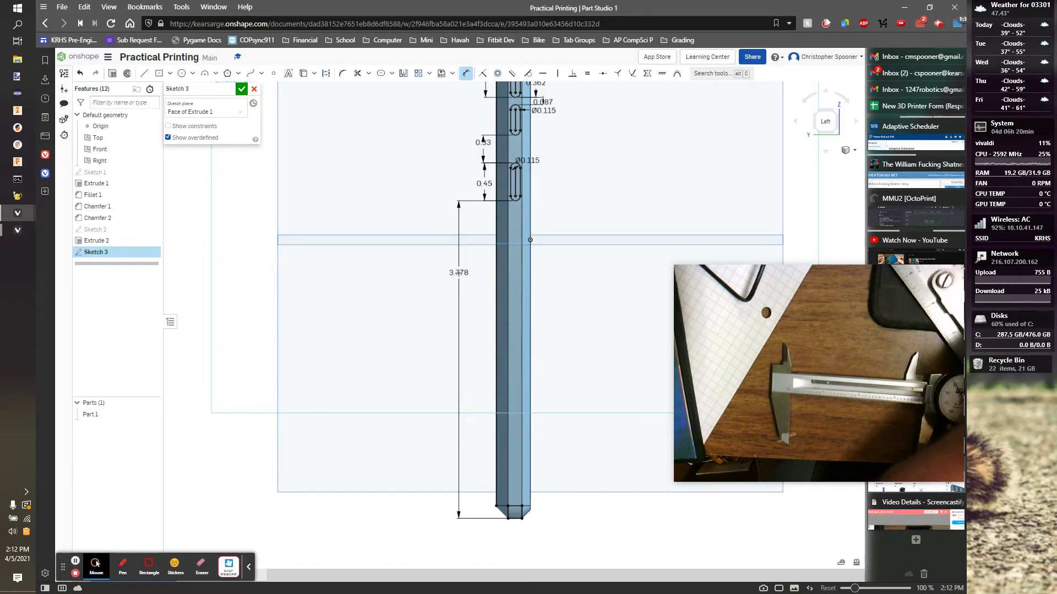
pyautogui.click(453, 310)
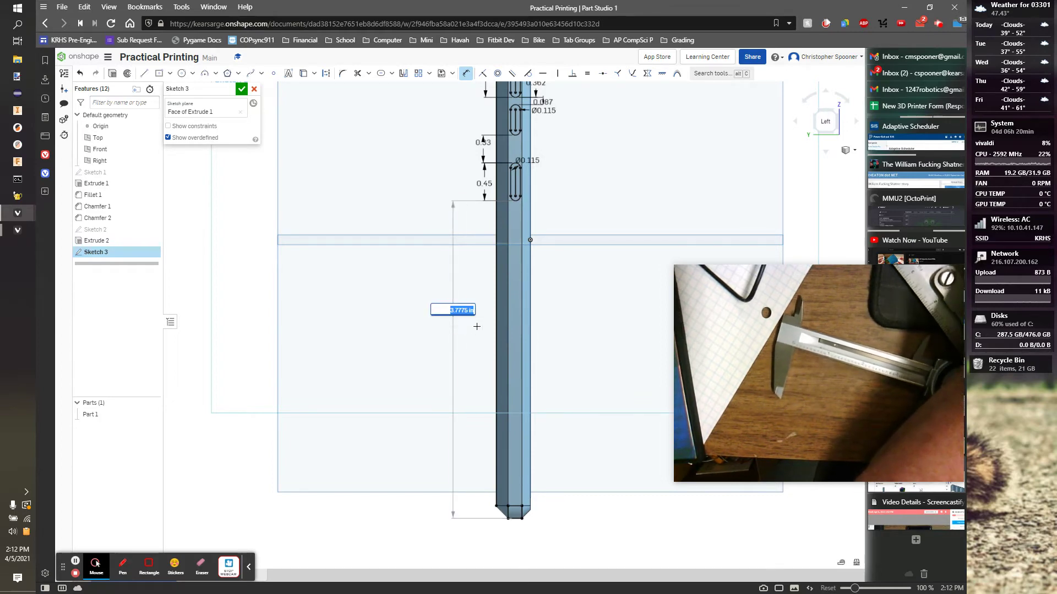
pyautogui.press('Return')
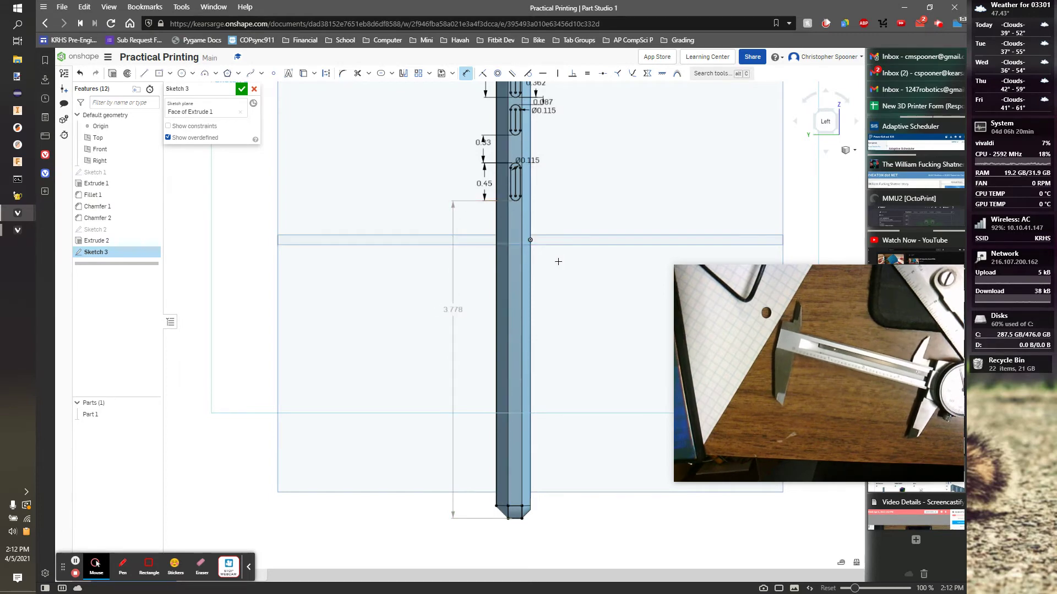
# Extrude only the three slot profiles 0.04 in outward, added to the phone body, excluding the projected region at the bottom end
pyautogui.moveTo(558, 261); pyautogui.dragTo(551, 305, button='middle')
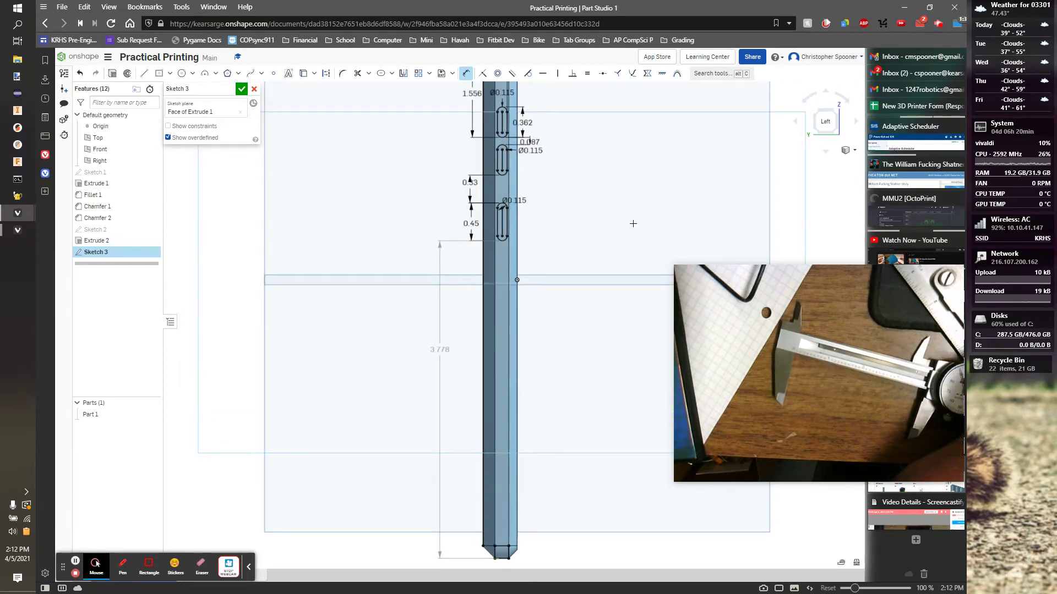
pyautogui.hotkey('shift', 'e')
pyautogui.moveTo(508, 137); pyautogui.dragTo(609, 173, button='right')
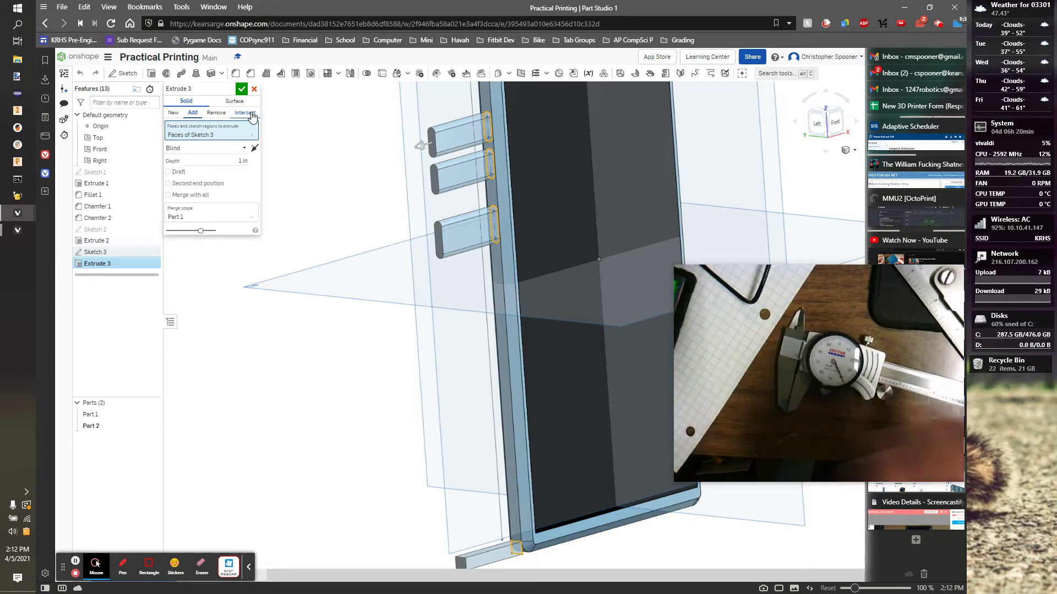
pyautogui.click(242, 161)
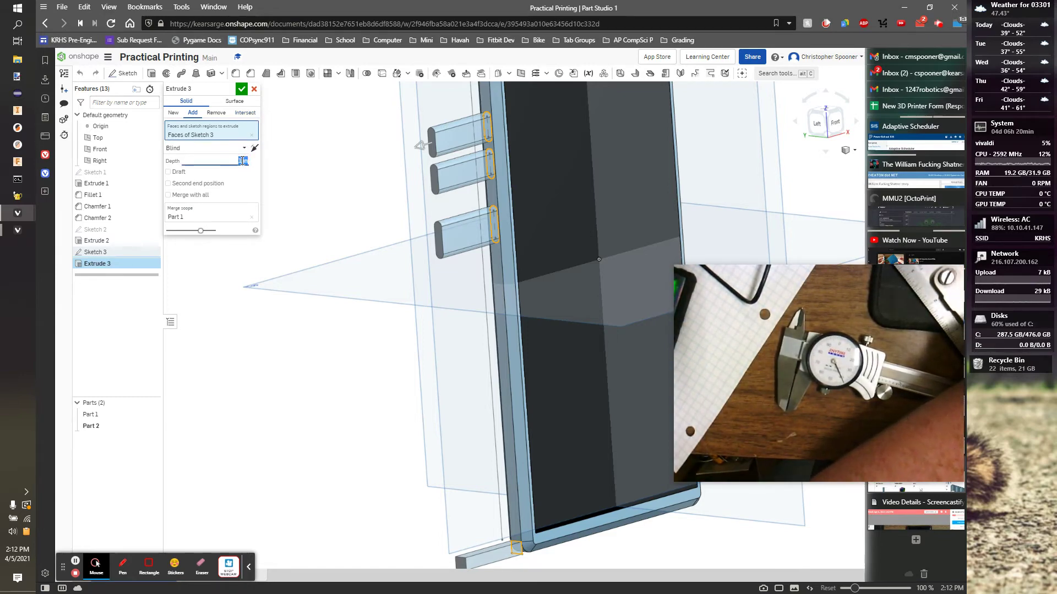
pyautogui.write('0.04')
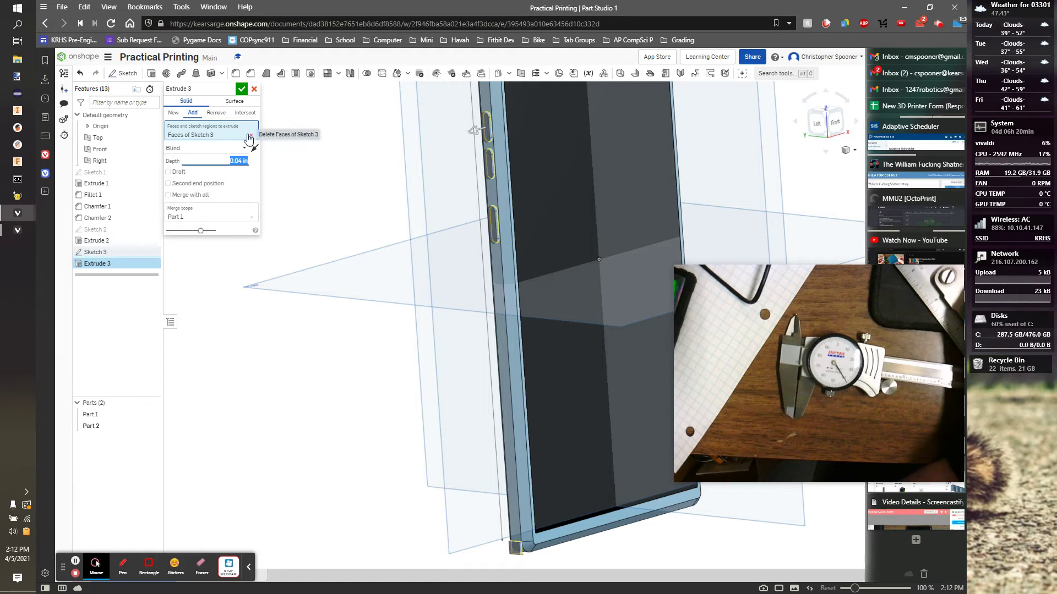
pyautogui.click(517, 549)
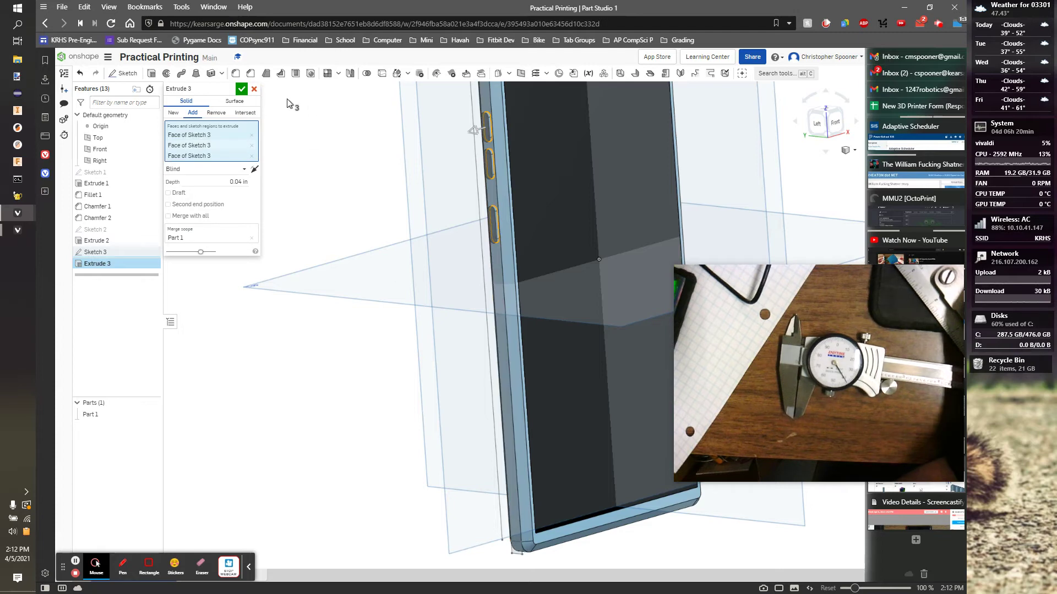
pyautogui.click(241, 90)
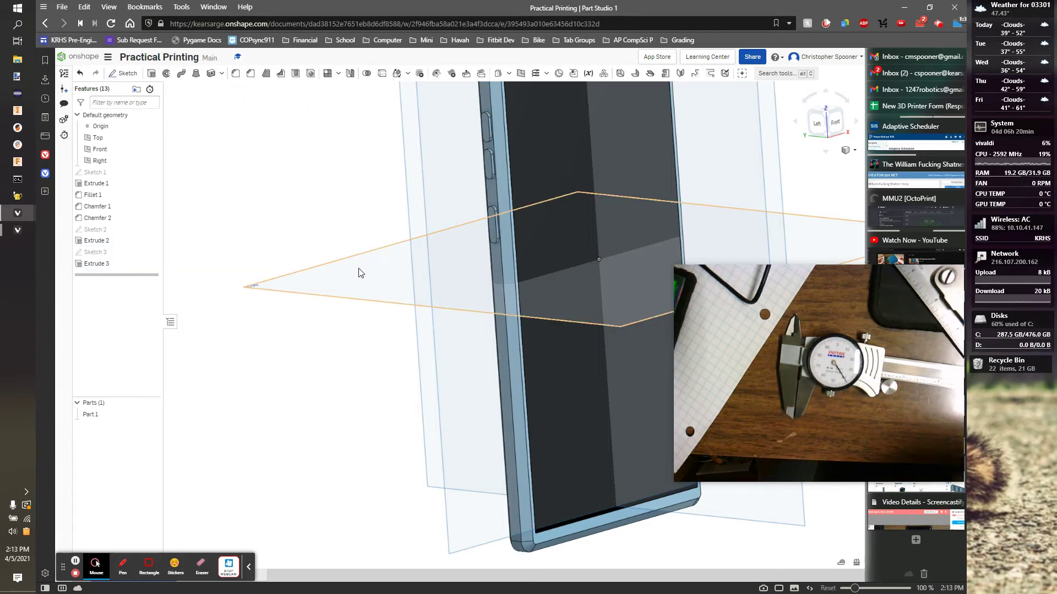
# Start a new sketch on the phone's back face, viewed straight on
pyautogui.scroll(-4, 363, 266)
pyautogui.moveTo(616, 242); pyautogui.dragTo(599, 229, button='right')
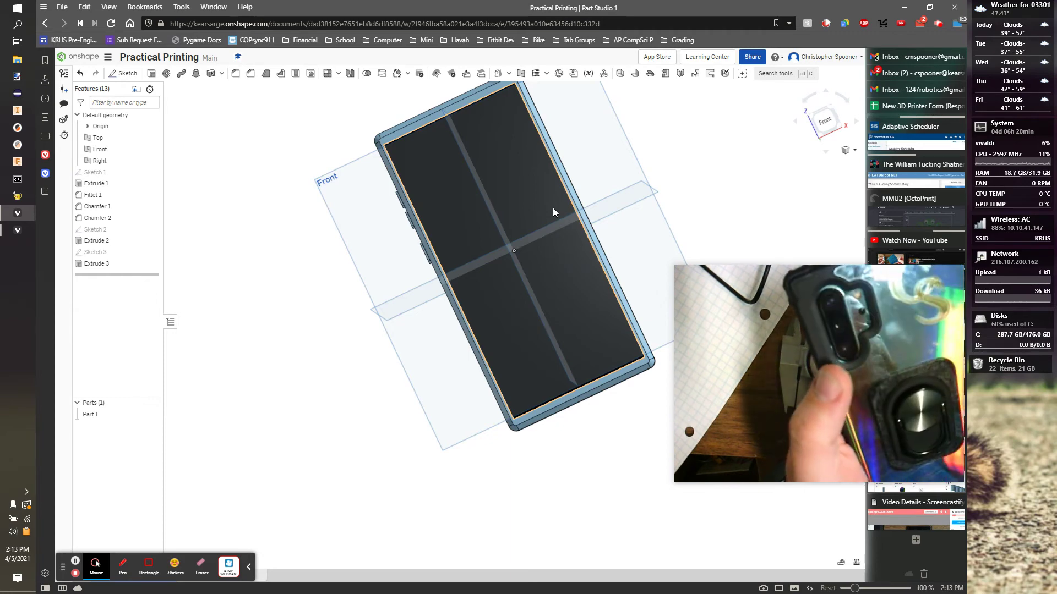
pyautogui.moveTo(686, 205); pyautogui.dragTo(557, 169, button='right')
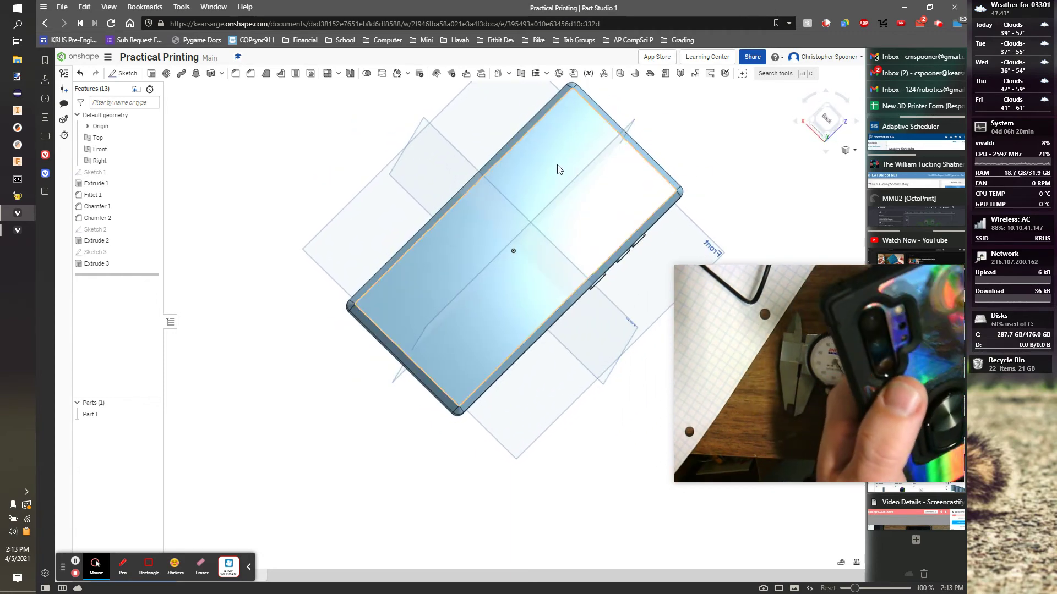
pyautogui.click(836, 123)
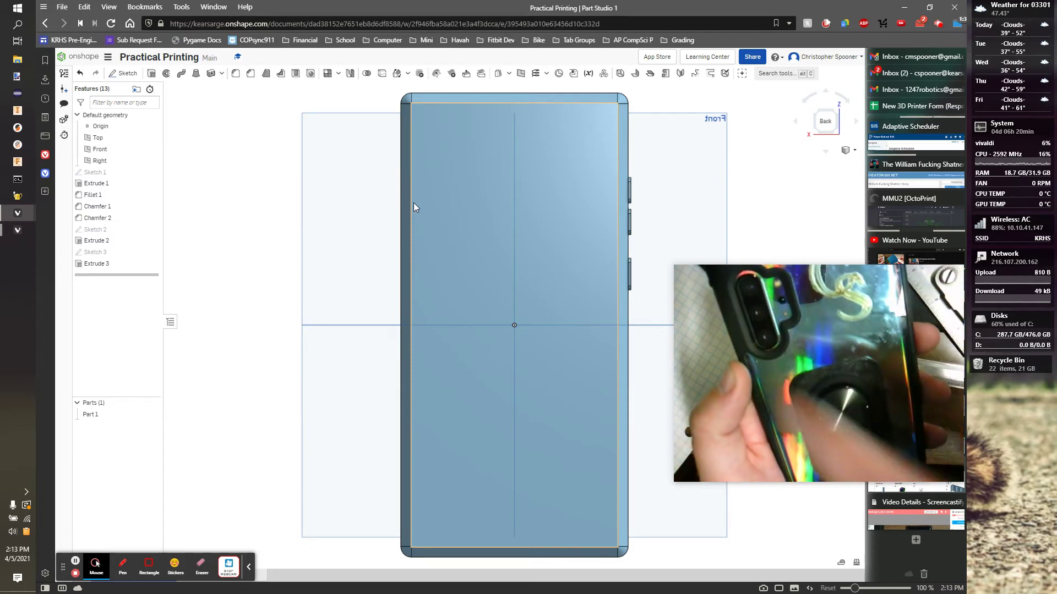
pyautogui.click(129, 75)
pyautogui.click(494, 200)
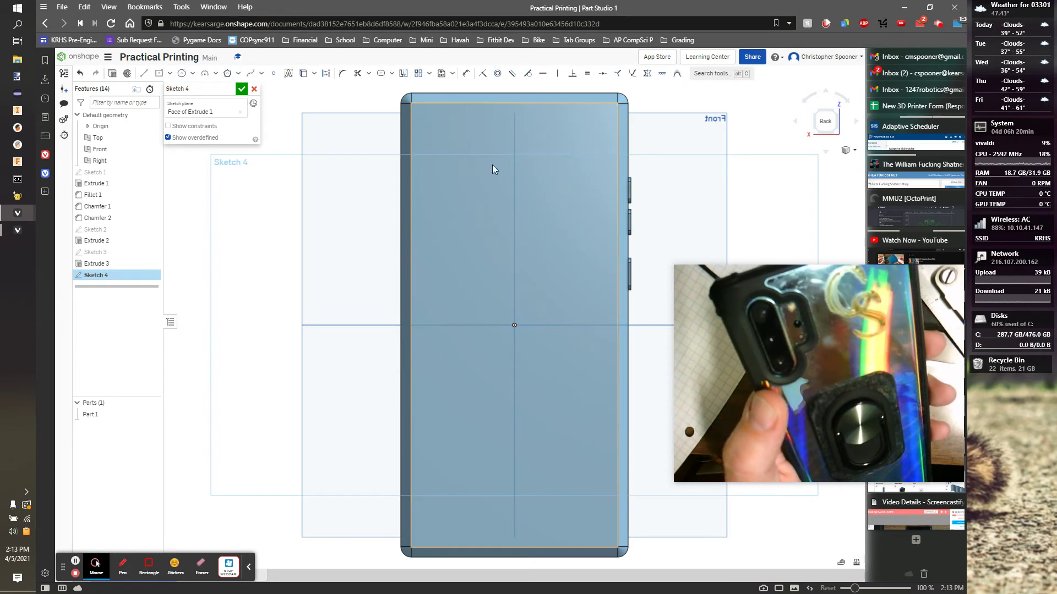
# Sketch a vertical line about 0.628 in long near the back face's upper corner, on the side opposite the buttons
pyautogui.click(144, 73)
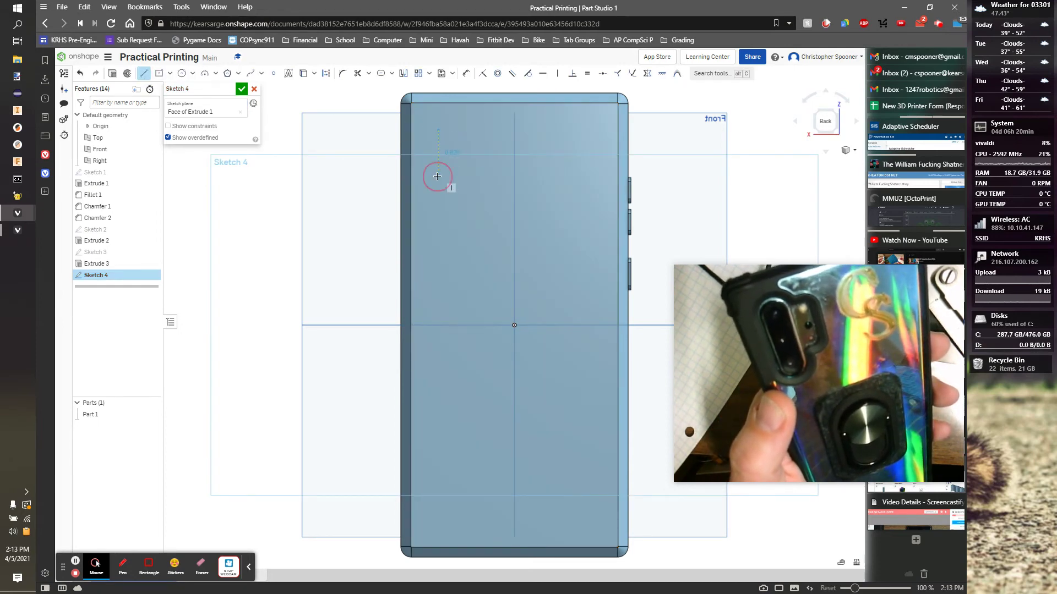
pyautogui.moveTo(437, 176); pyautogui.dragTo(438, 177)
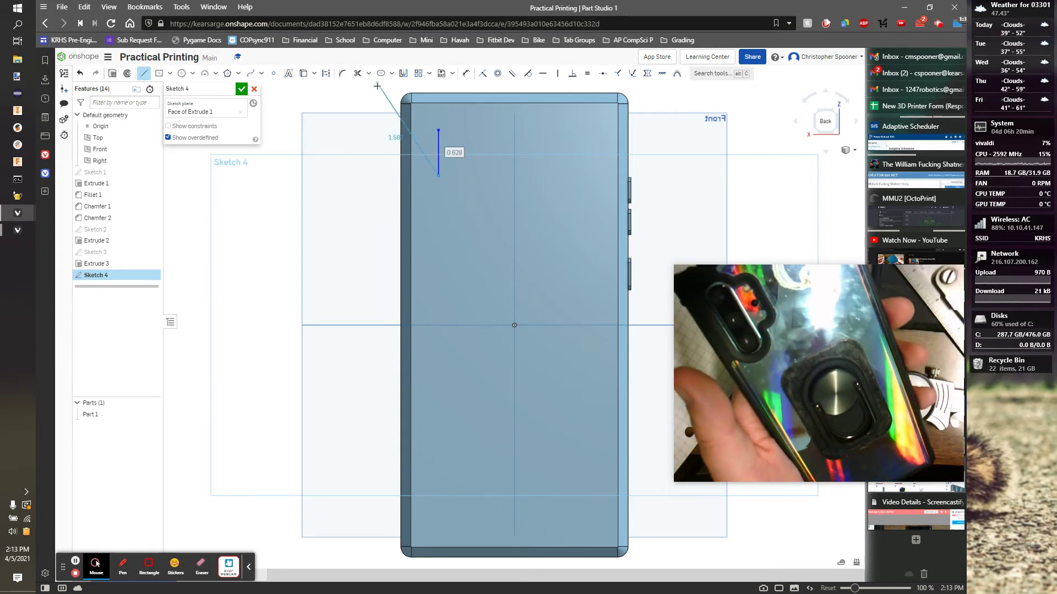
pyautogui.rightClick(365, 160)
pyautogui.click(370, 163)
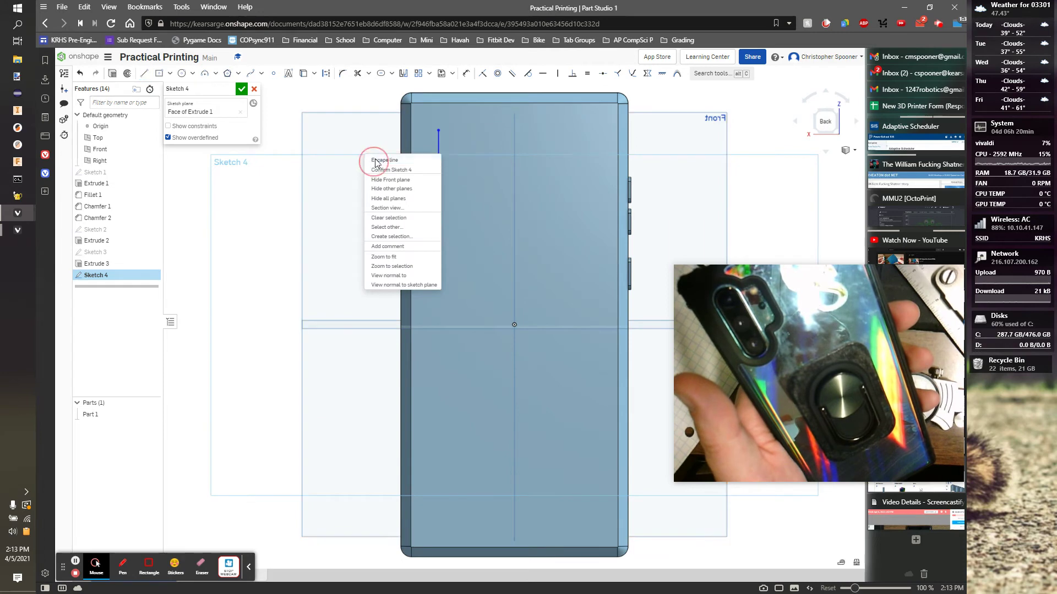
# Try to build a 0.691 in wide slot around the vertical line on the phone's back face
pyautogui.click(381, 73)
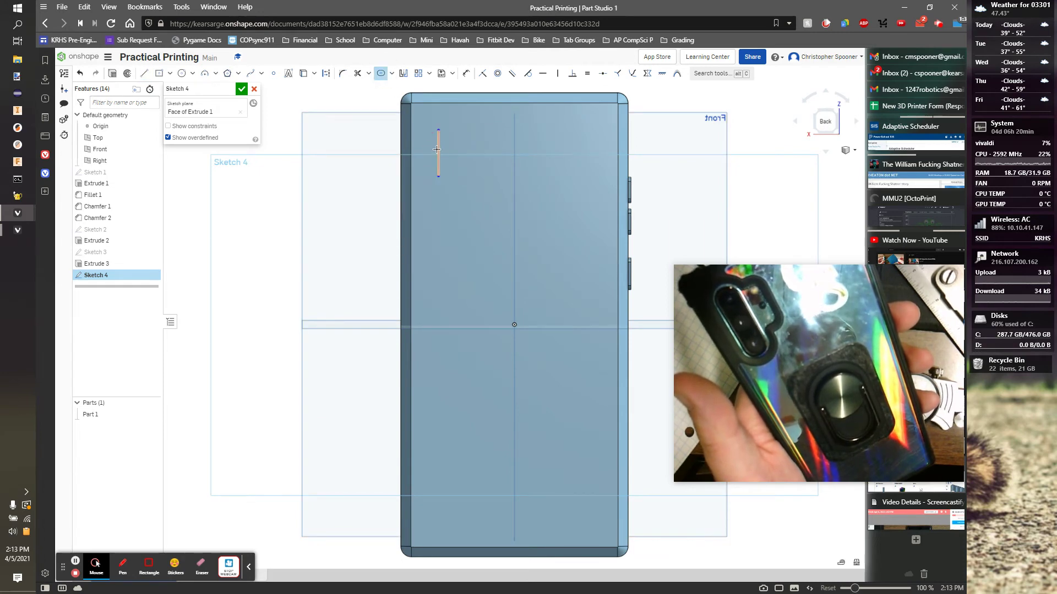
pyautogui.click(437, 150)
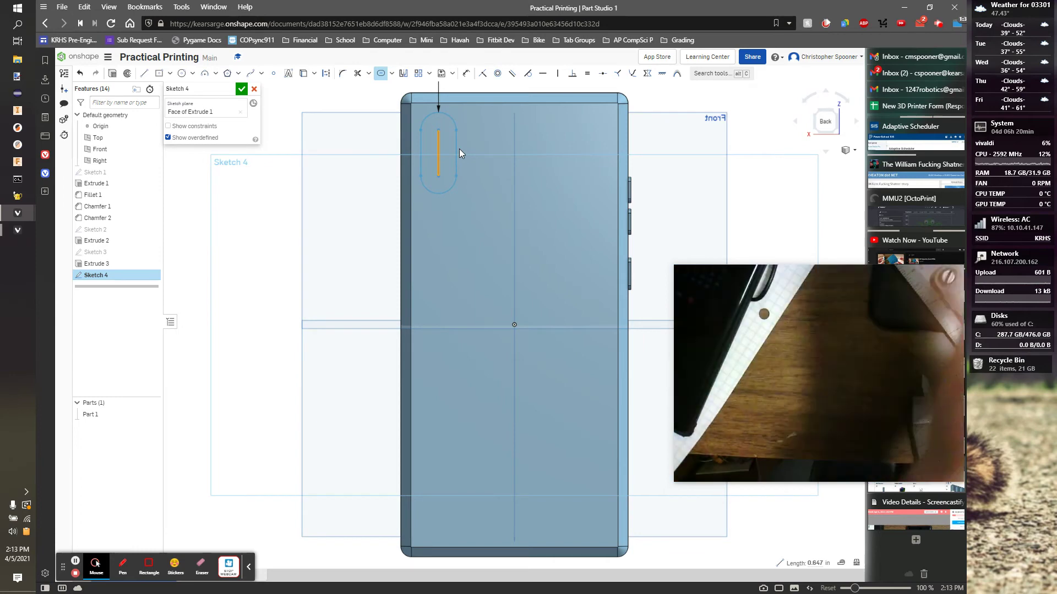
pyautogui.click(461, 138)
pyautogui.moveTo(461, 137); pyautogui.dragTo(458, 216, button='middle')
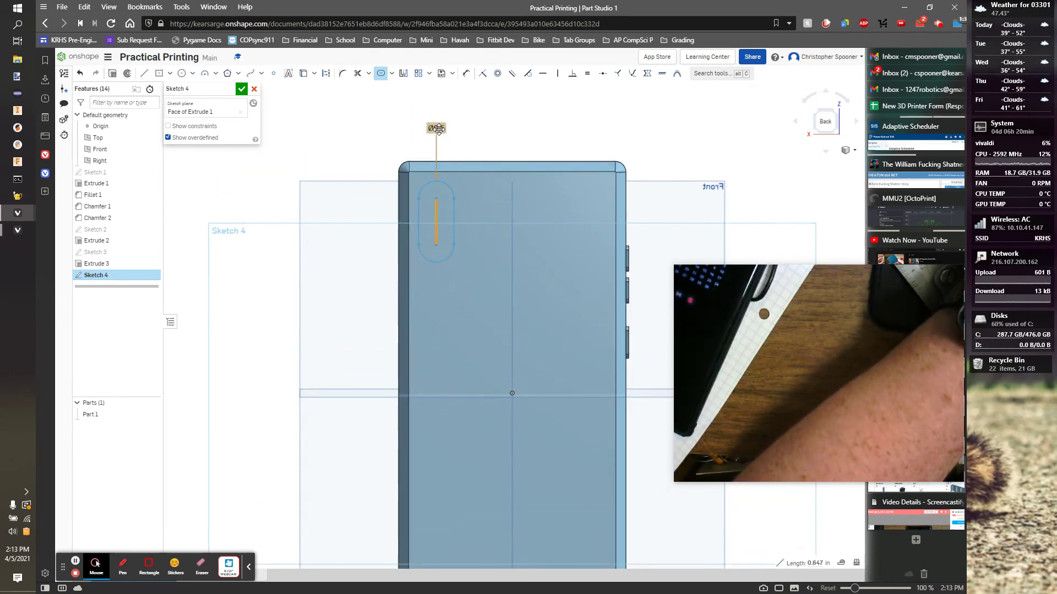
pyautogui.click(438, 129)
pyautogui.click(438, 130)
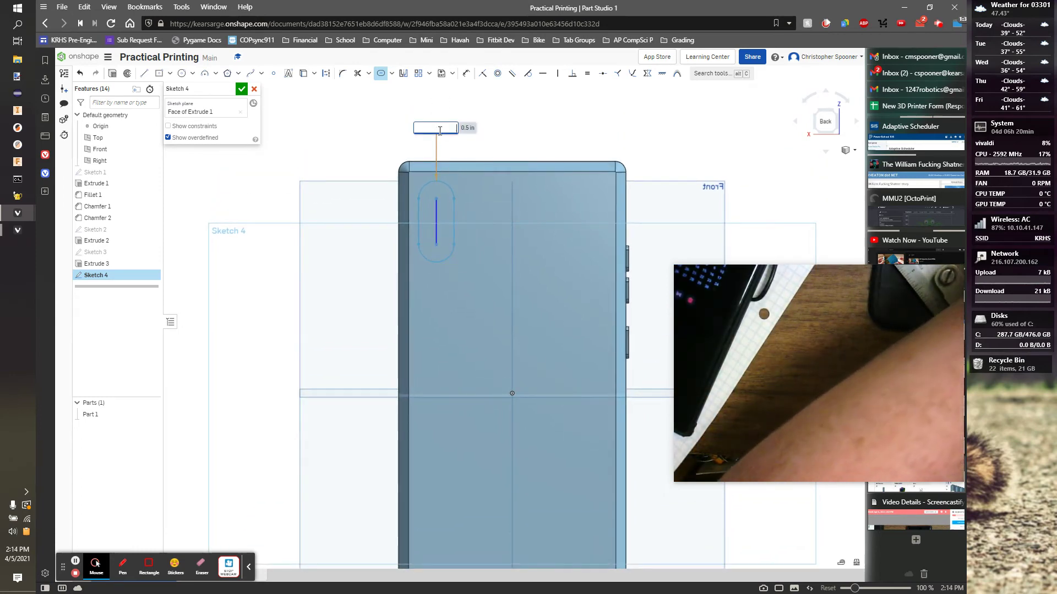
pyautogui.write('.691')
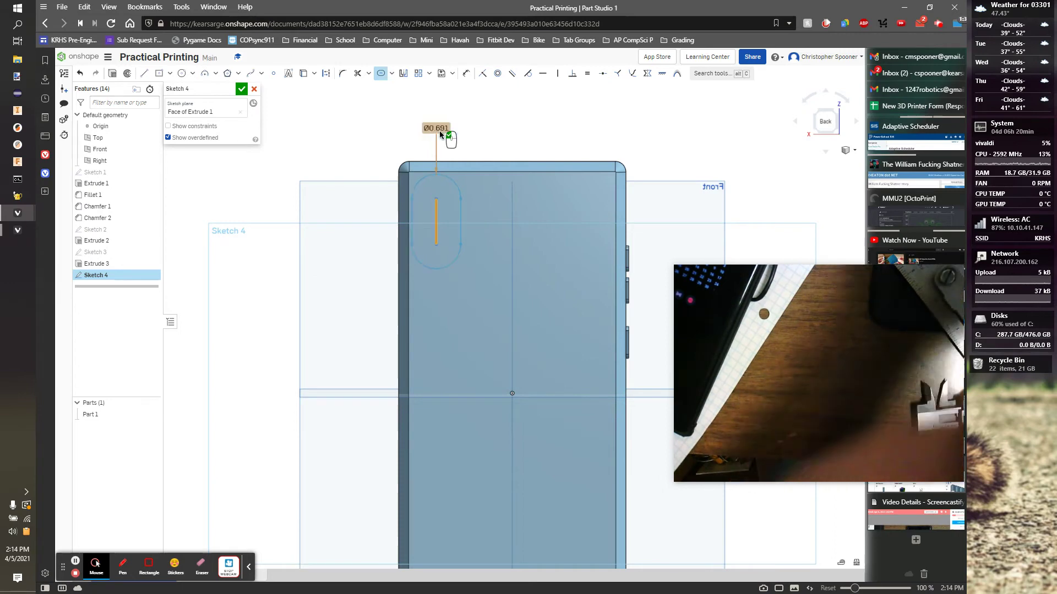
pyautogui.press('Return')
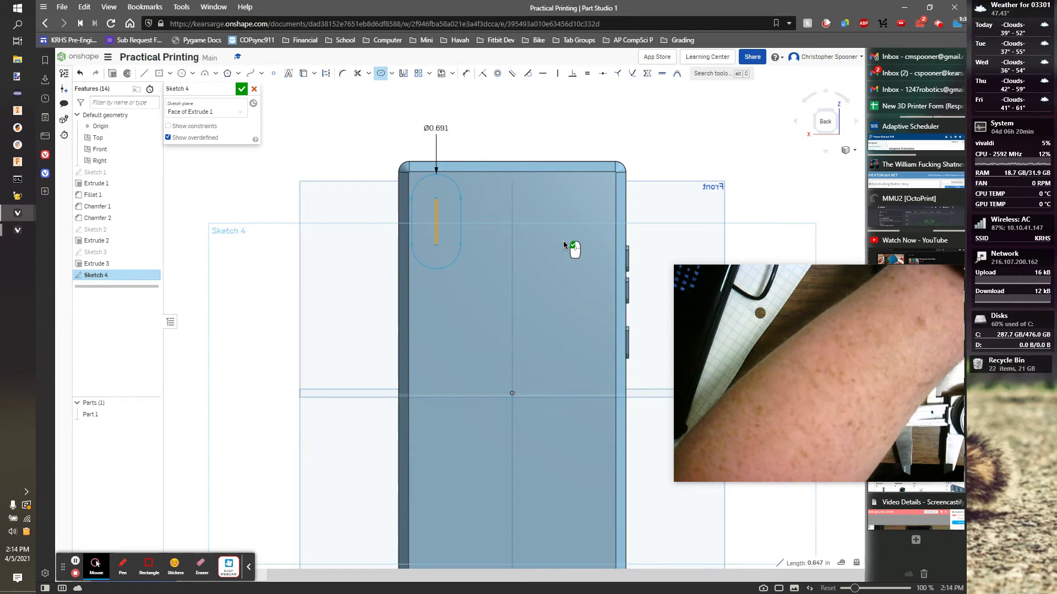
pyautogui.press('u')
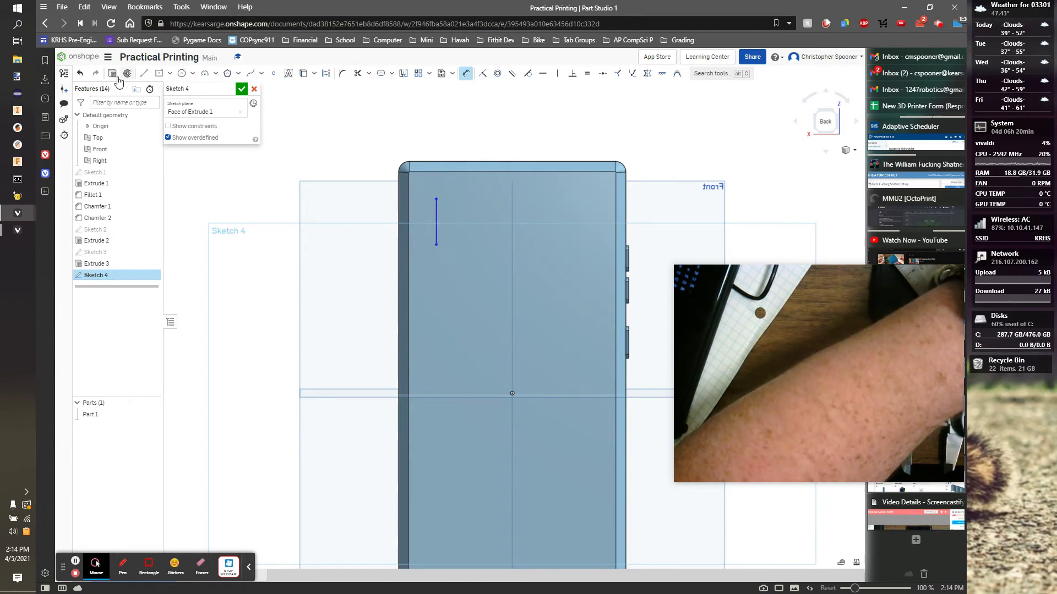
# Try to build the slot around the vertical line again, with a width of 0.76 in
pyautogui.click(386, 75)
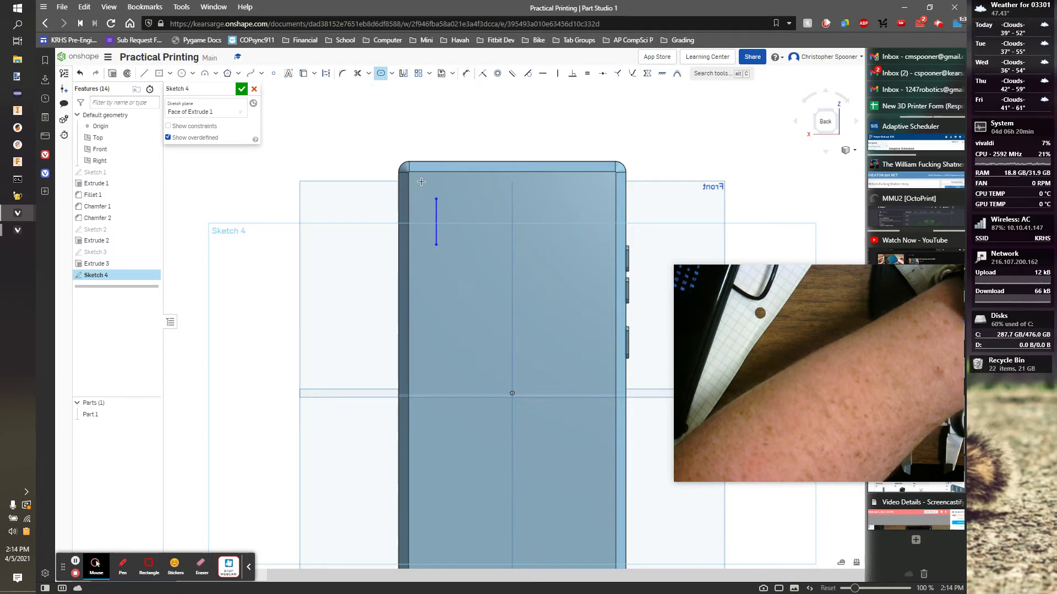
pyautogui.click(436, 209)
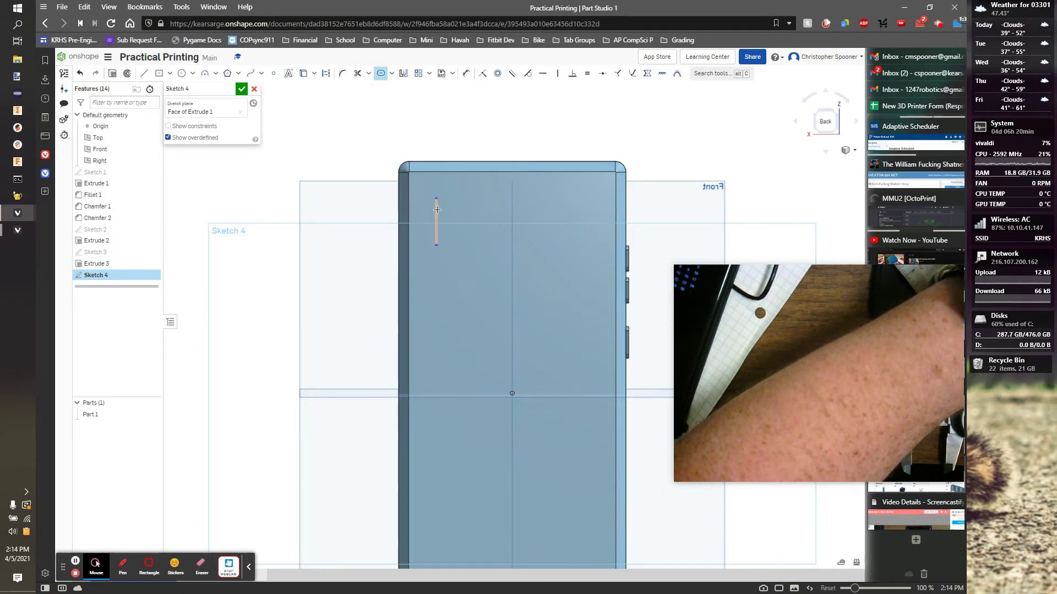
pyautogui.click(380, 73)
pyautogui.click(436, 217)
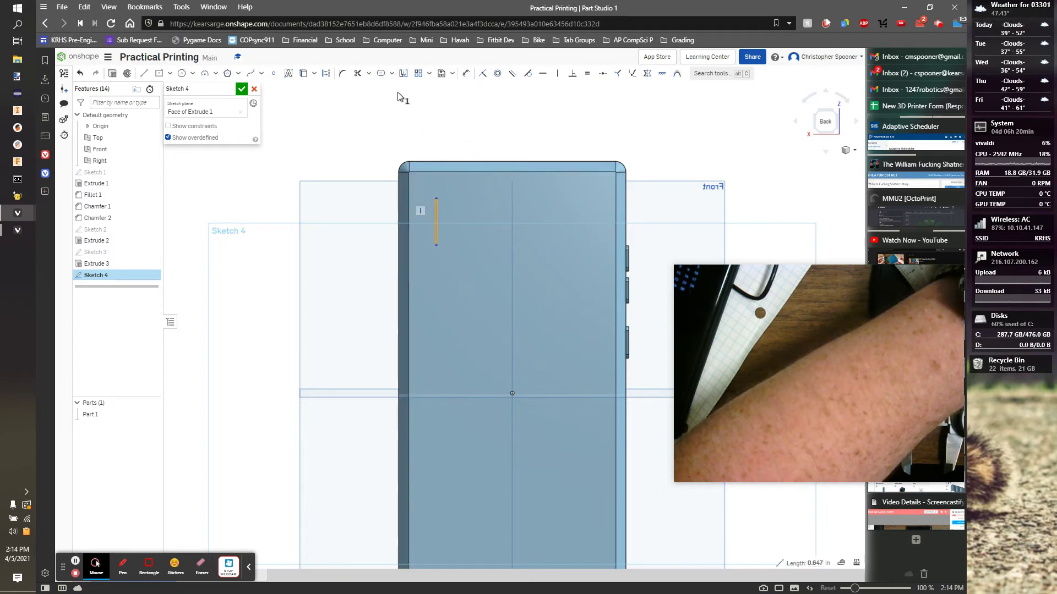
pyautogui.click(380, 73)
pyautogui.click(452, 203)
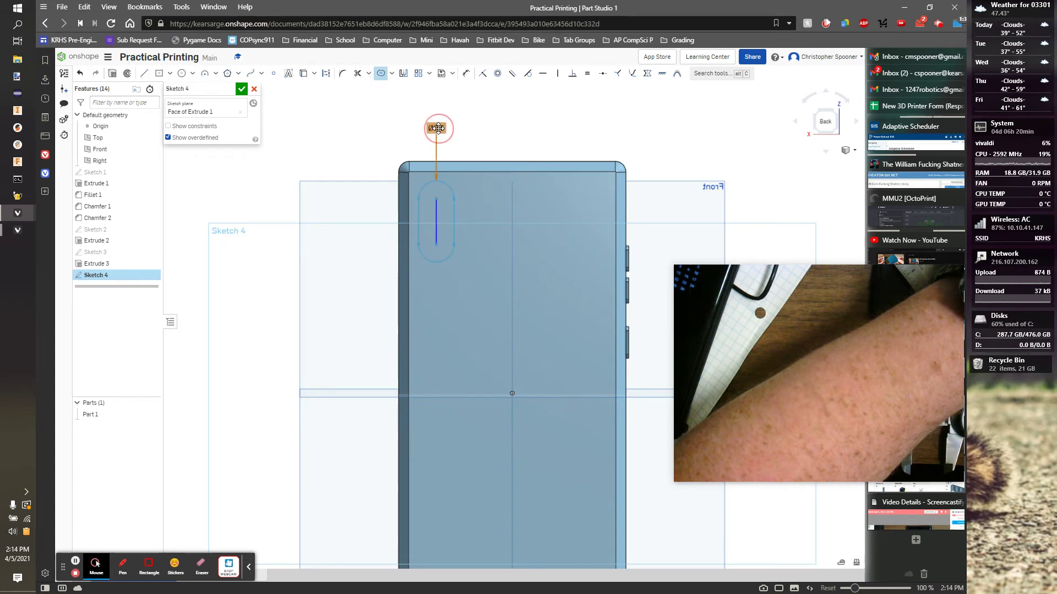
pyautogui.doubleClick(437, 129)
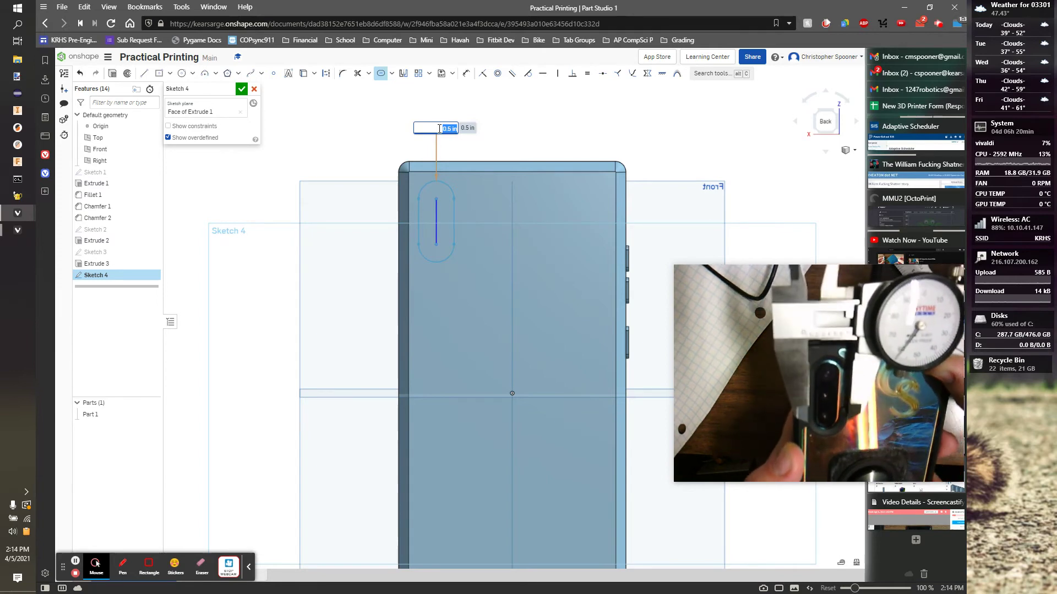
pyautogui.press('BackSpace')
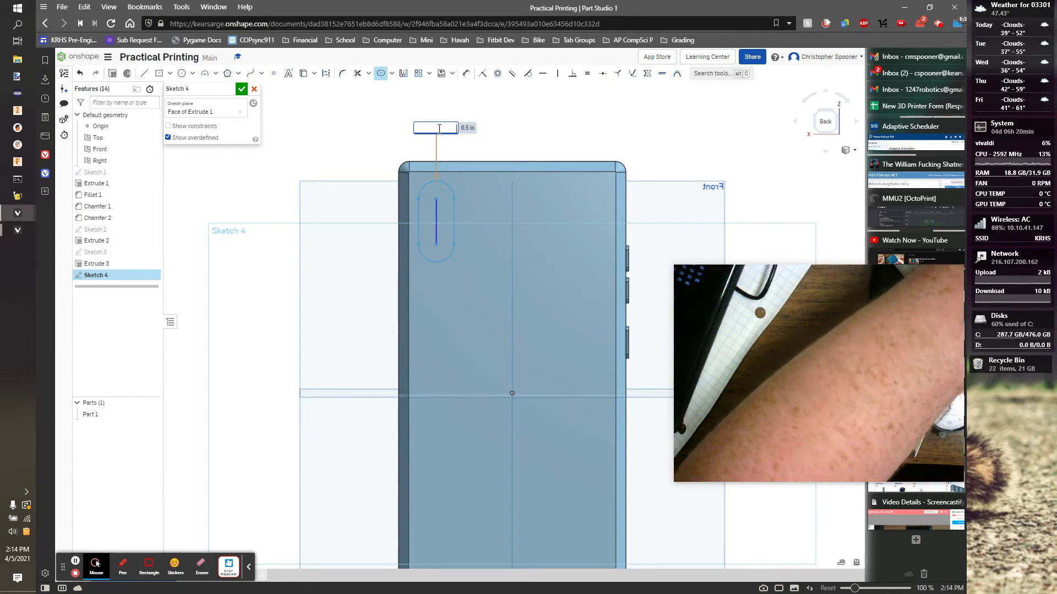
pyautogui.write('0.76')
pyautogui.press('Return')
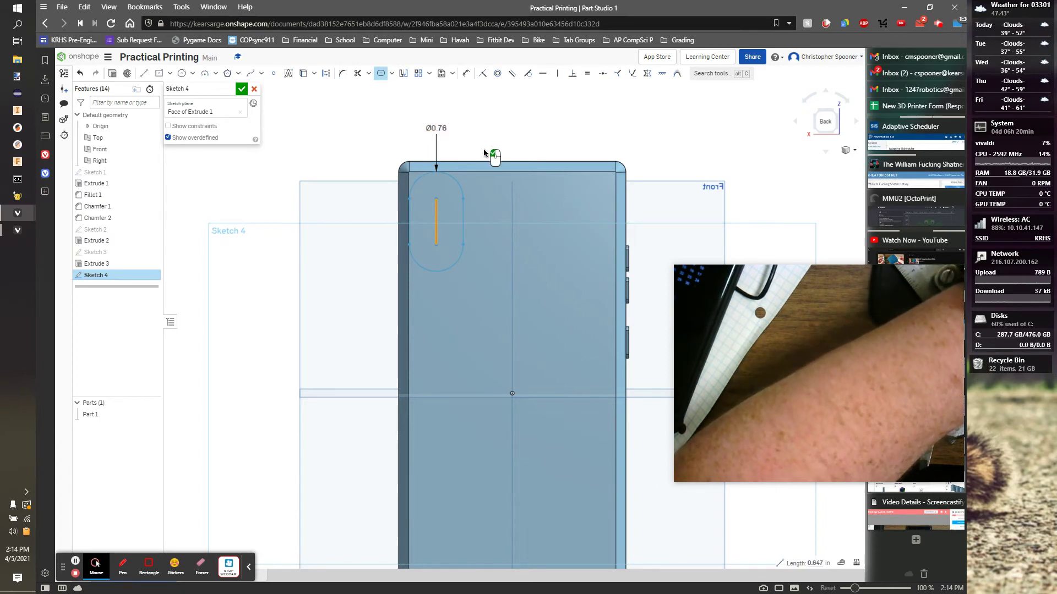
pyautogui.press('u')
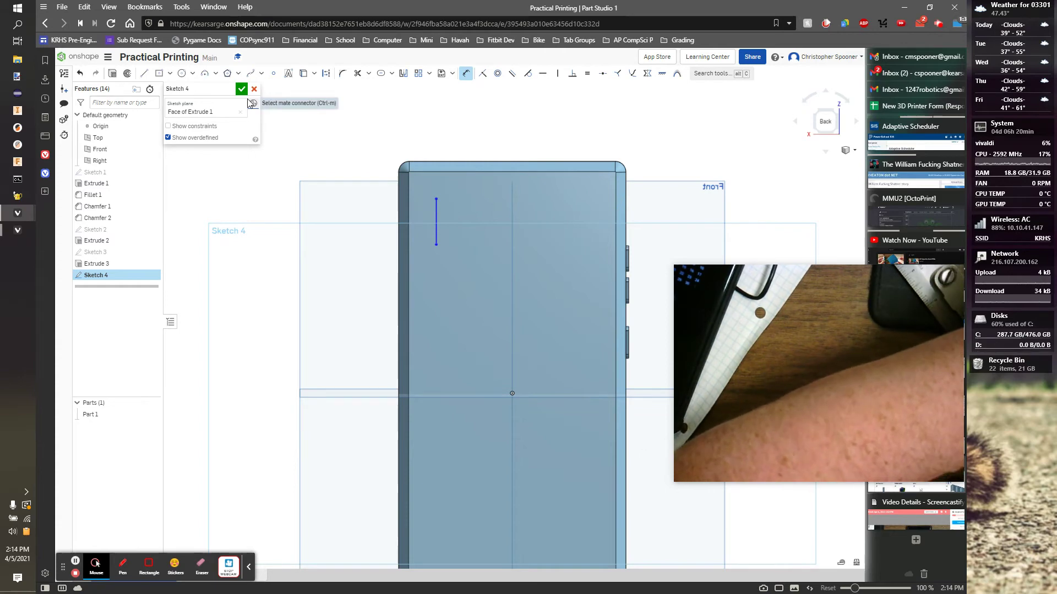
# Create a 0.76 in wide slot around the vertical line near the back face's upper corner
pyautogui.click(379, 76)
pyautogui.click(453, 223)
pyautogui.doubleClick(436, 128)
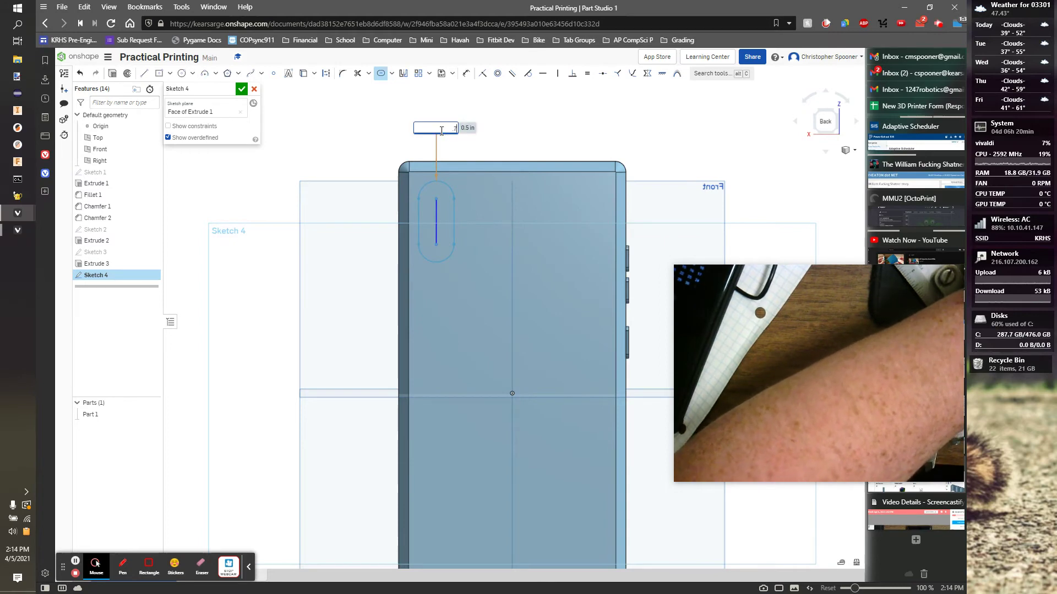
pyautogui.press('Return')
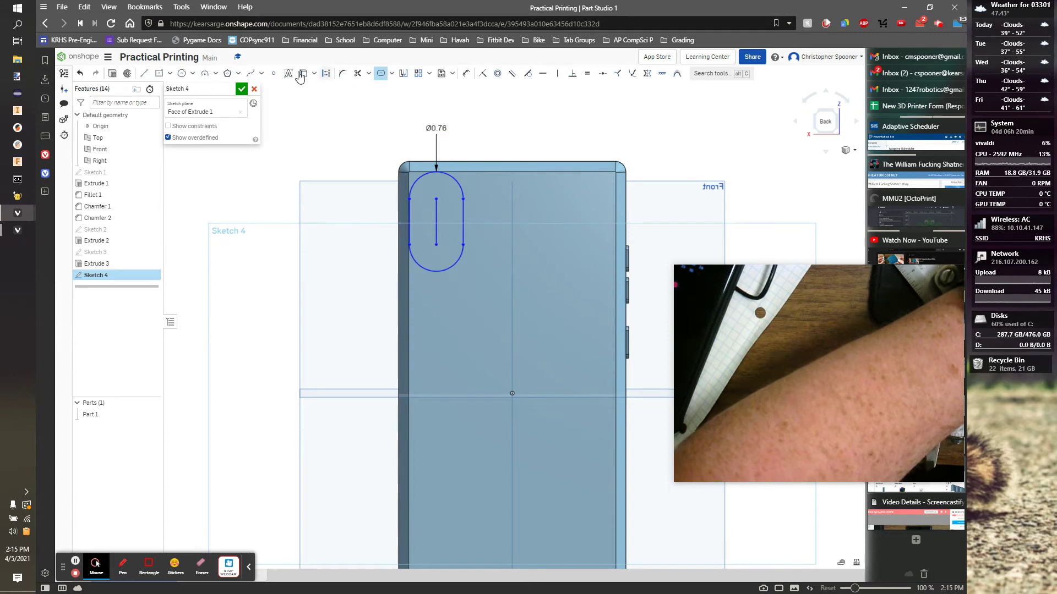
# Dimension the slot's inner straight side 1.01 in from the phone's nearest long edge
pyautogui.press('u')
pyautogui.click(465, 212)
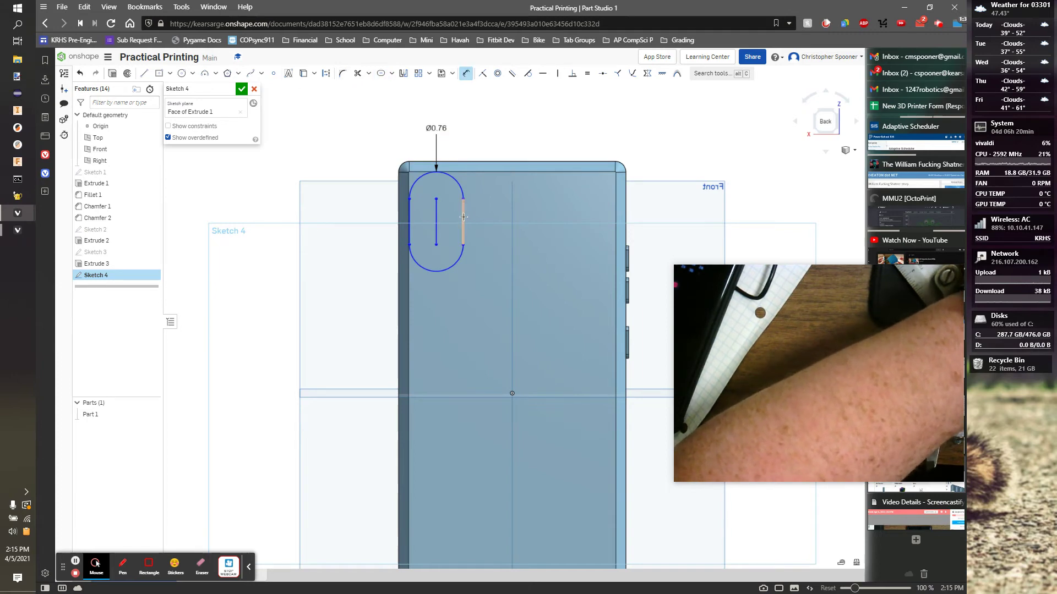
pyautogui.click(399, 212)
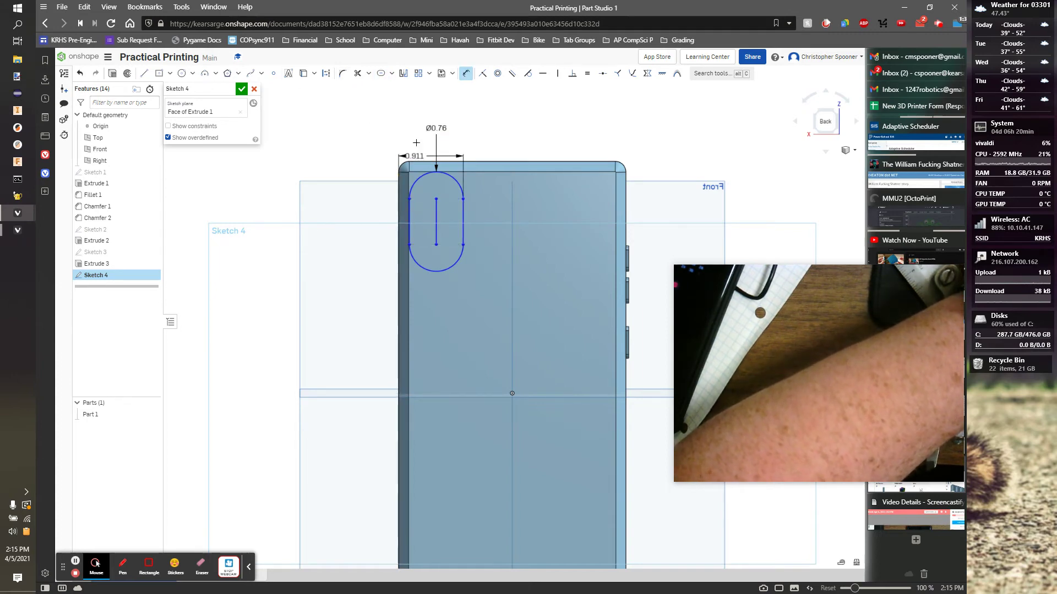
pyautogui.click(417, 110)
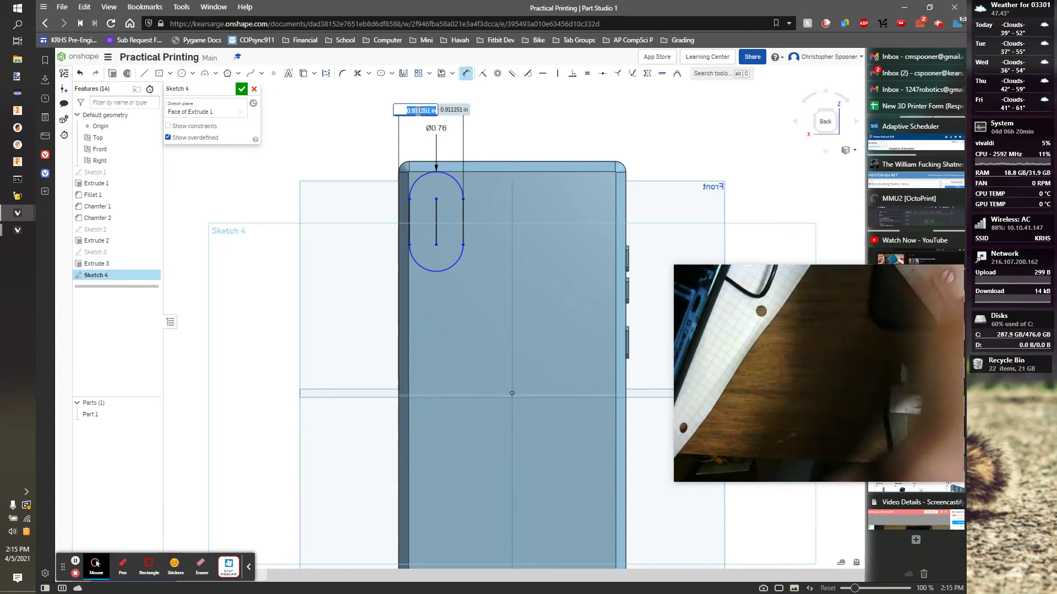
pyautogui.write('1.1')
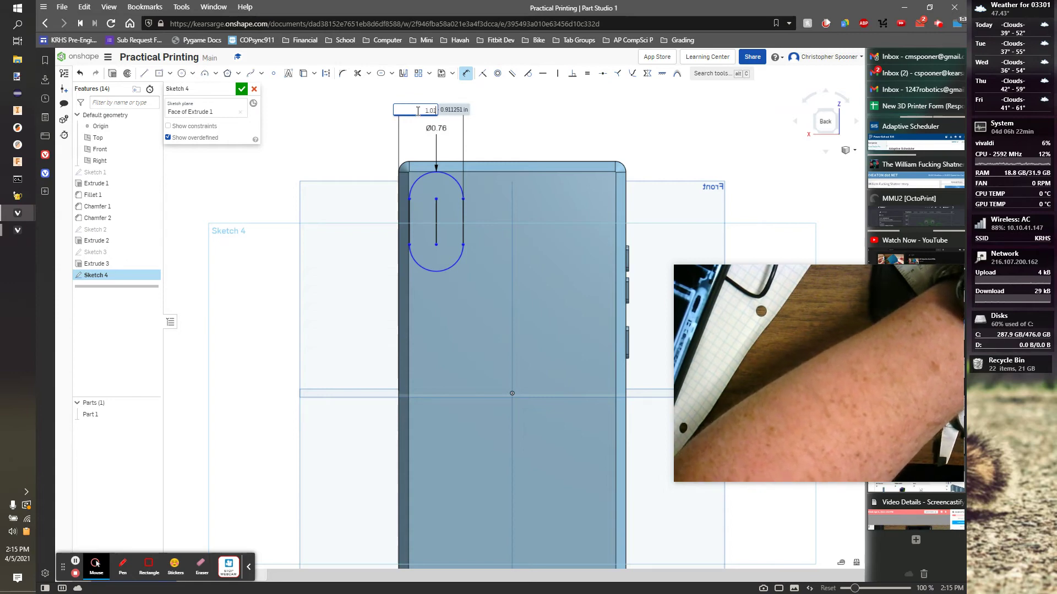
pyautogui.press('Return')
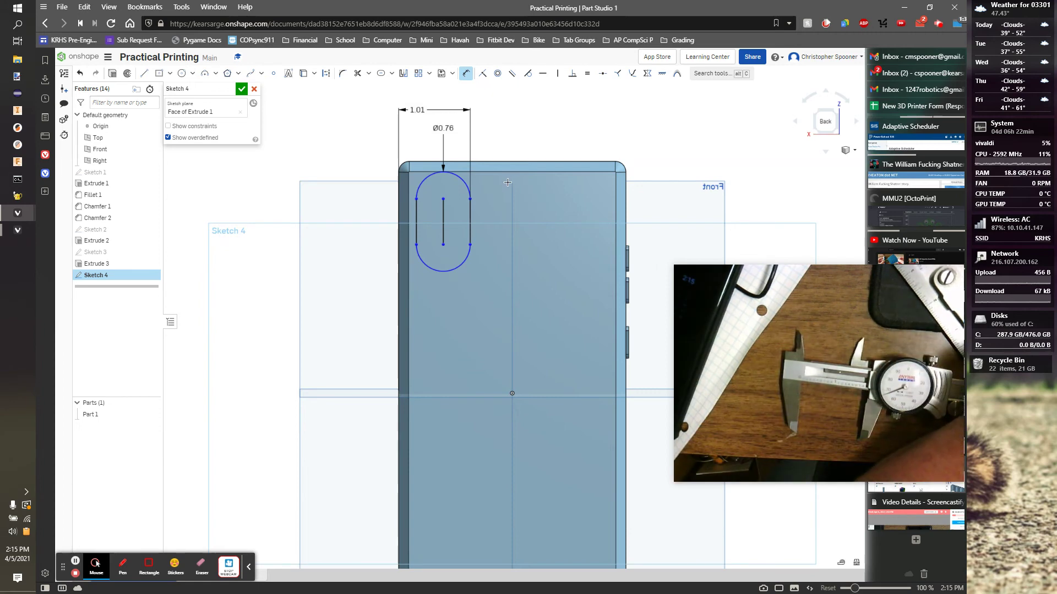
# Dimension the slot's lower arc 1.868 in from the phone's top edge
pyautogui.press('Escape')
pyautogui.click(501, 162)
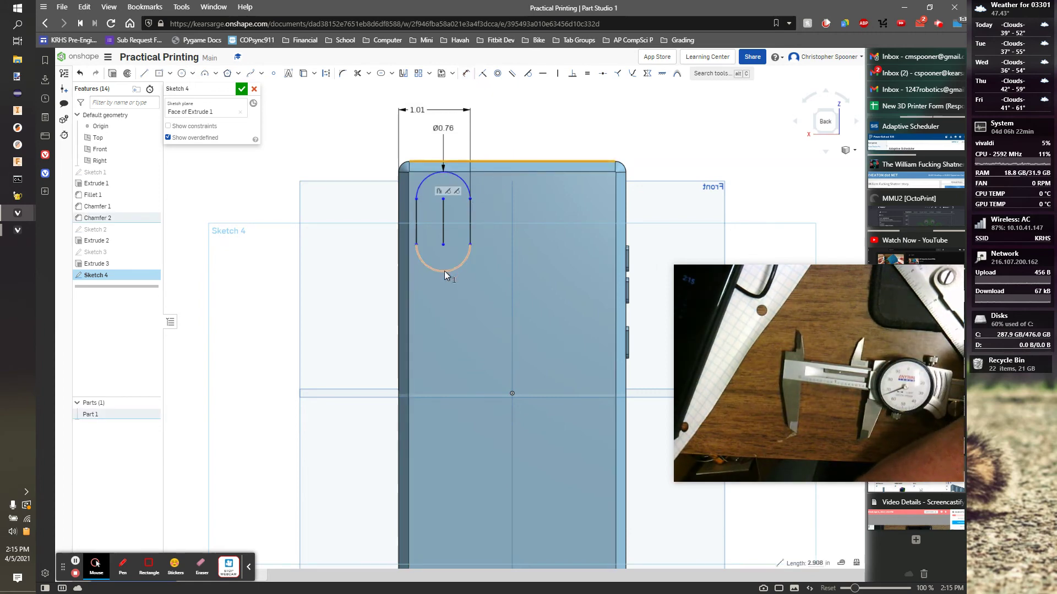
pyautogui.press('u')
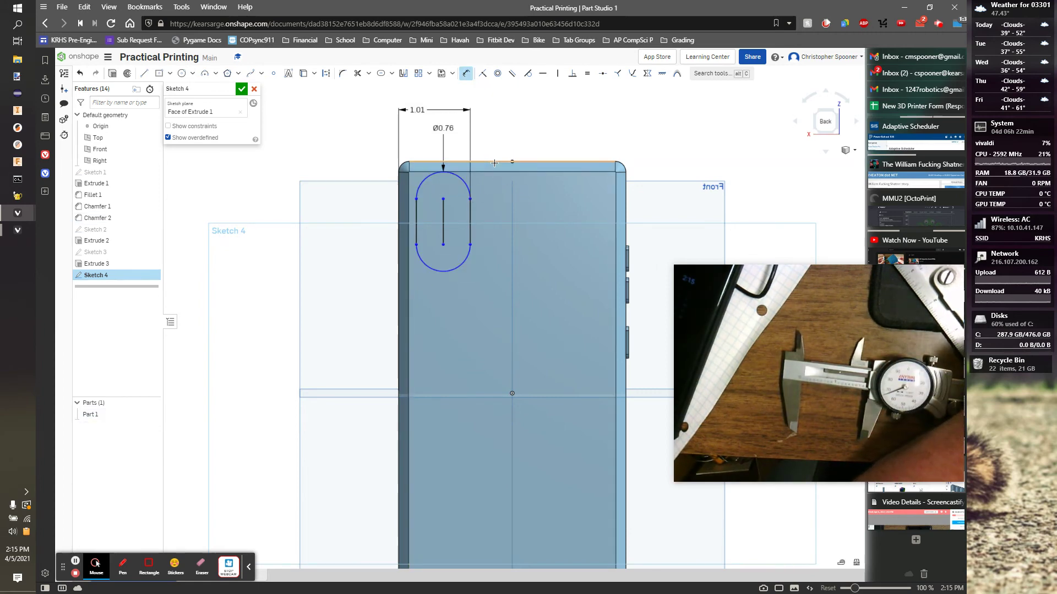
pyautogui.click(494, 163)
pyautogui.click(459, 266)
pyautogui.click(506, 210)
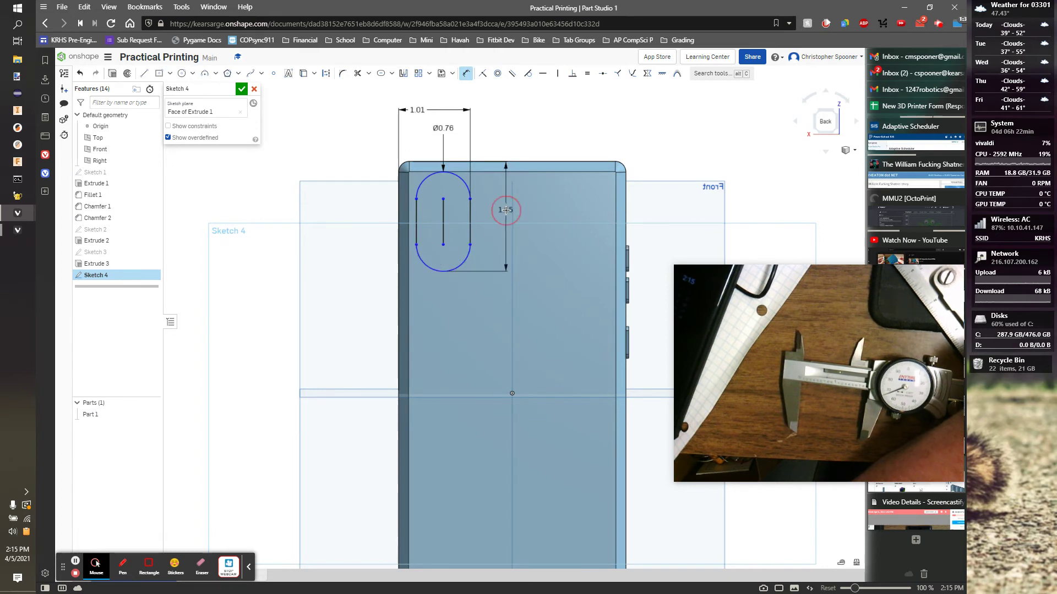
pyautogui.write('1.8')
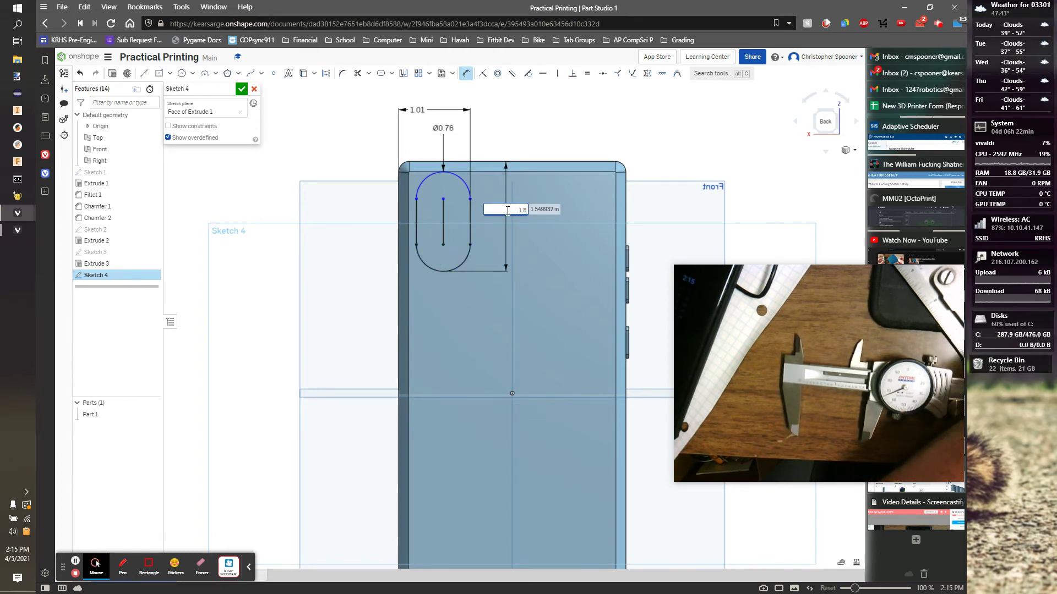
pyautogui.write('68')
pyautogui.press('Return')
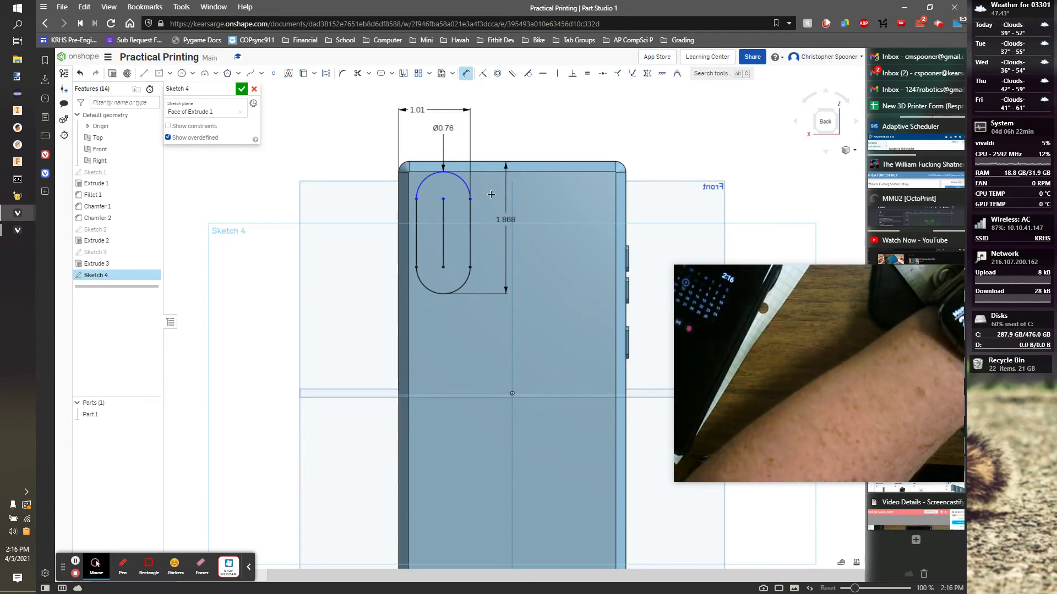
# Dimension the slot's upper arc 0.25 in from the phone's top edge and finish the sketch
pyautogui.press('s')
pyautogui.click(451, 167)
pyautogui.click(447, 172)
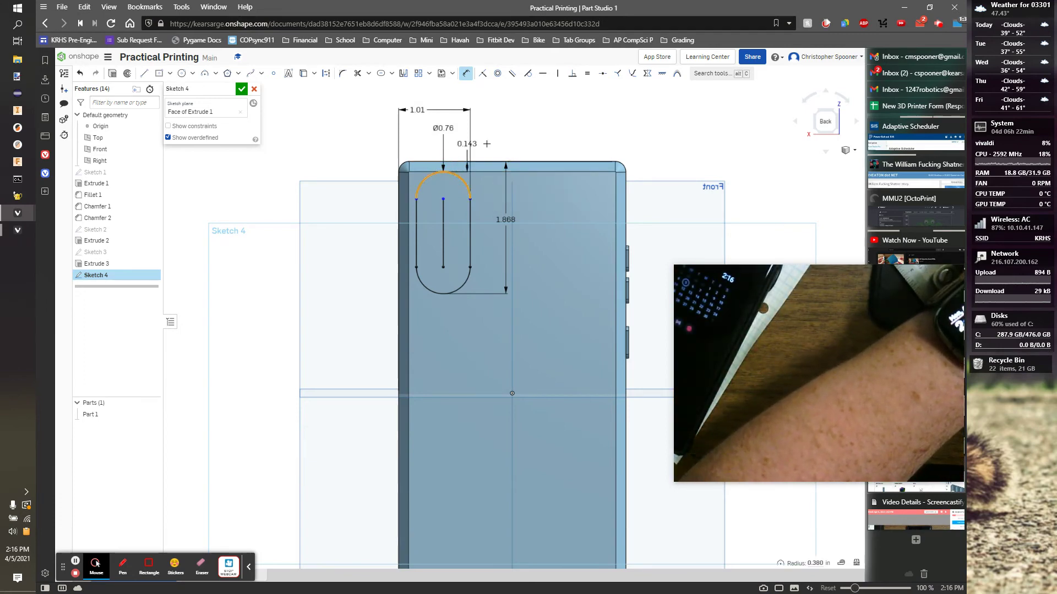
pyautogui.click(497, 143)
pyautogui.write('0.25')
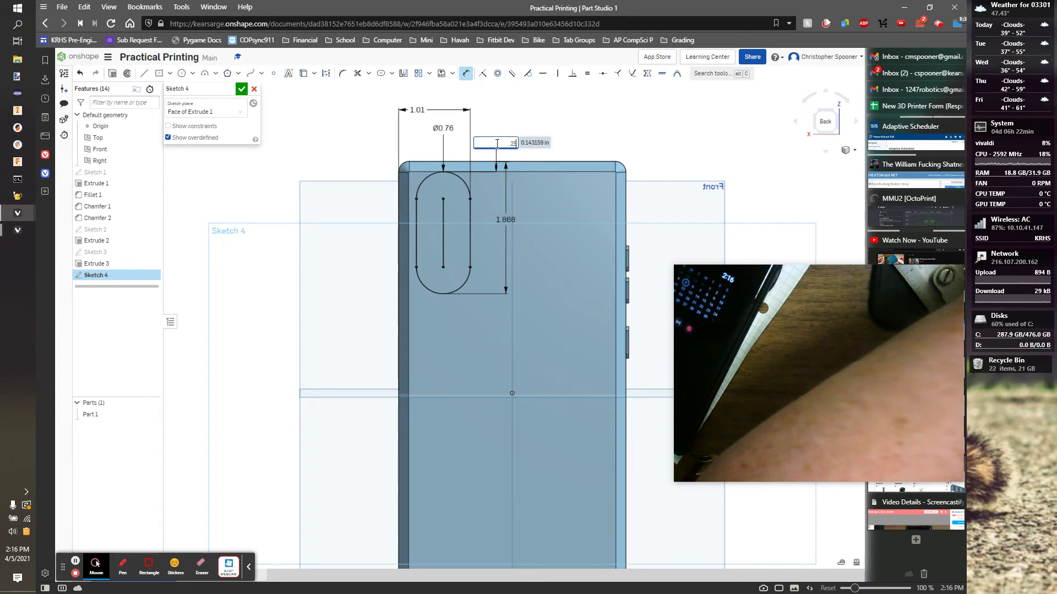
pyautogui.press('Return')
pyautogui.press('Return')
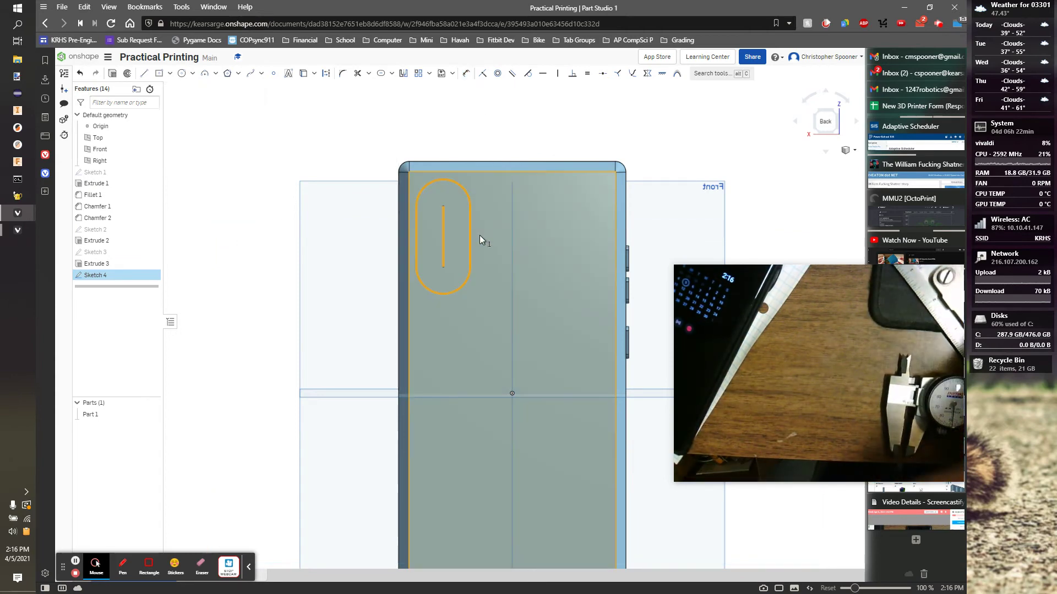
# Cut the camera slot region 0.1 in deep into the phone's back with a blind Remove extrude
pyautogui.hotkey('shift', 'e')
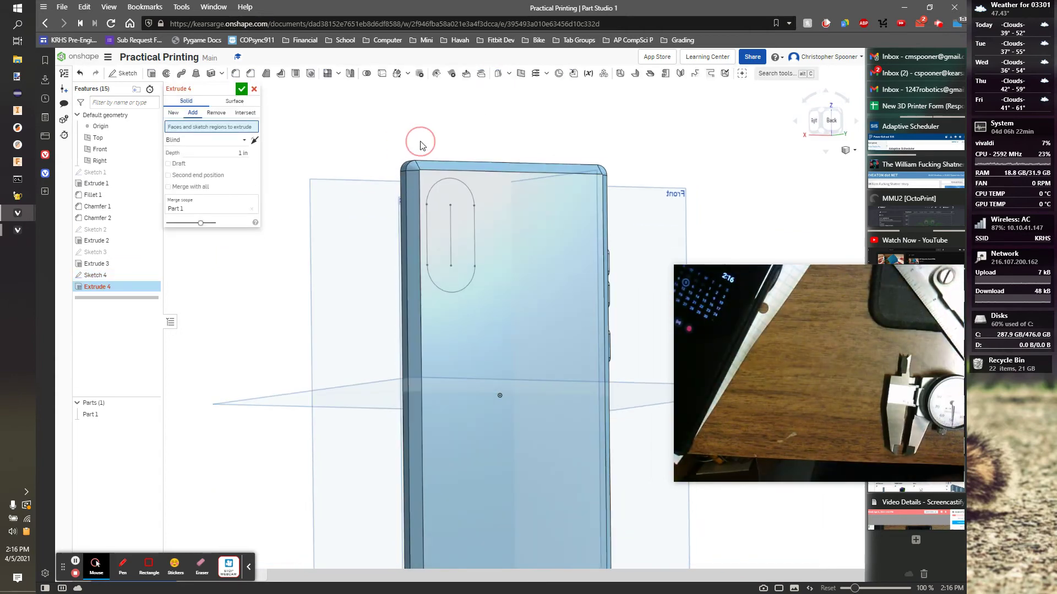
pyautogui.moveTo(420, 142); pyautogui.dragTo(444, 223, button='right')
pyautogui.click(216, 112)
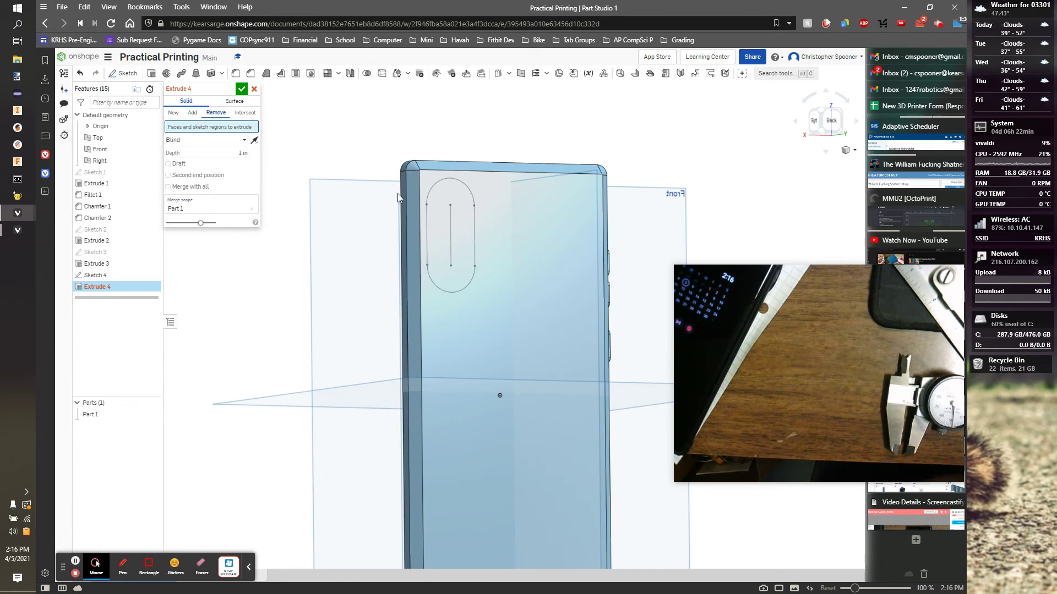
pyautogui.click(454, 208)
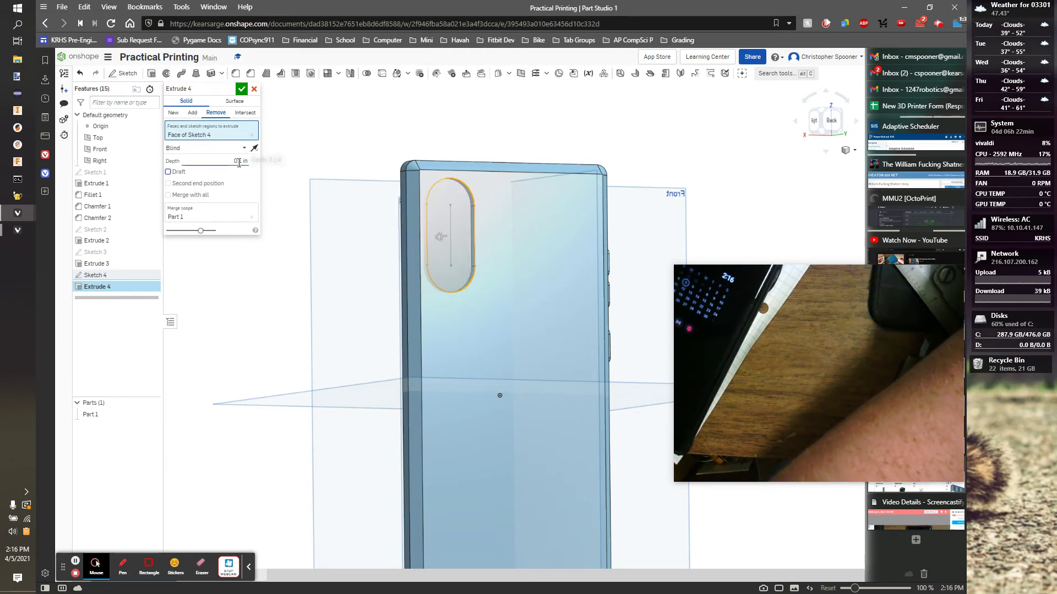
pyautogui.press('Return')
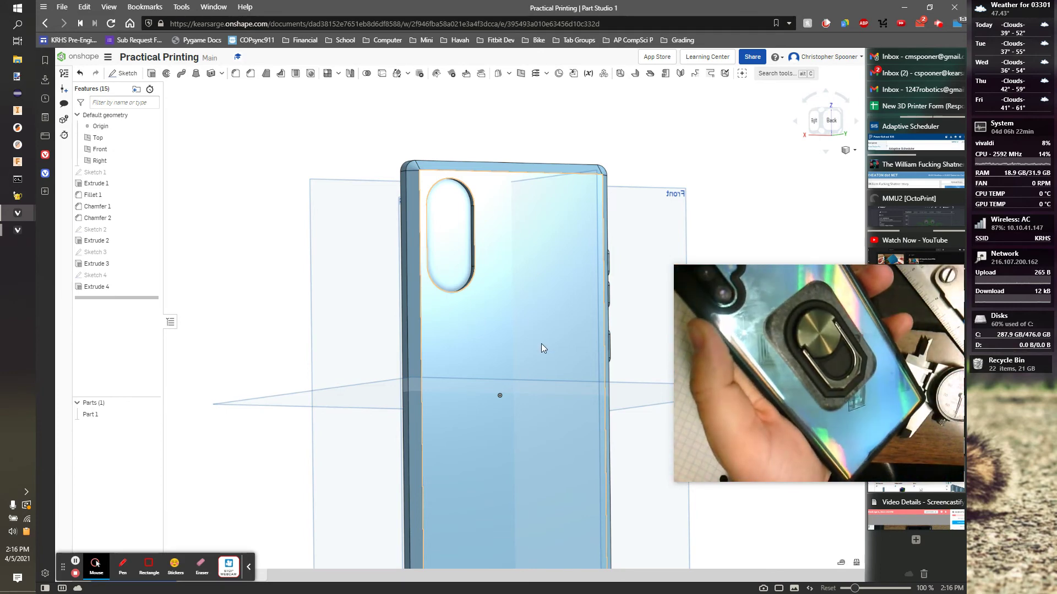
pyautogui.moveTo(573, 356)
pyautogui.mouseDown(button='right')
pyautogui.moveTo(519, 355)
pyautogui.moveTo(515, 318)
pyautogui.moveTo(576, 336)
pyautogui.mouseUp(button='right')
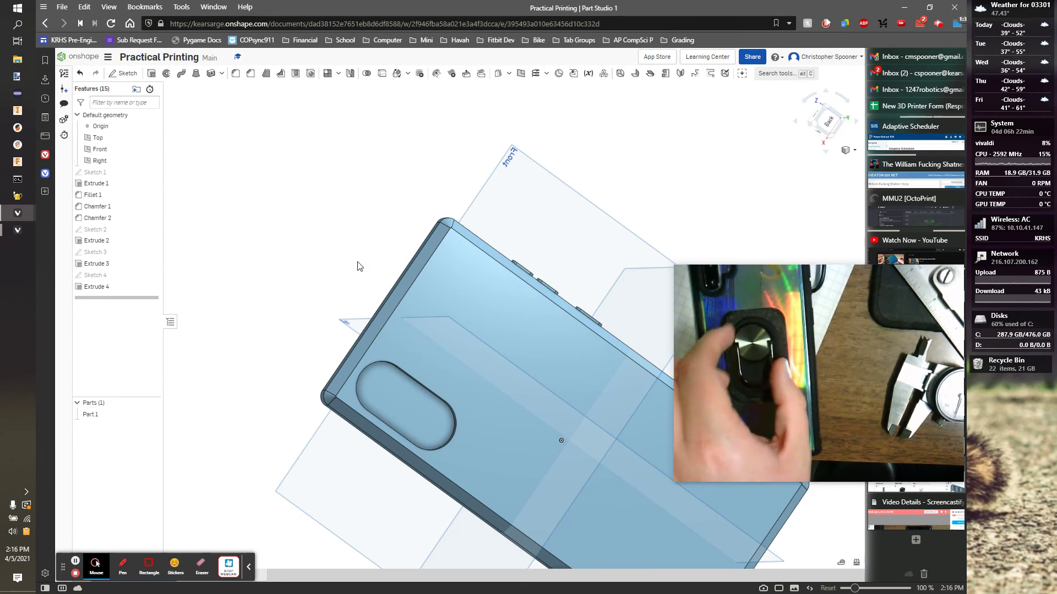
# Start a sketch on the phone's back face and draw a vertical line about 1.132 in long through the origin
pyautogui.click(123, 74)
pyautogui.click(530, 426)
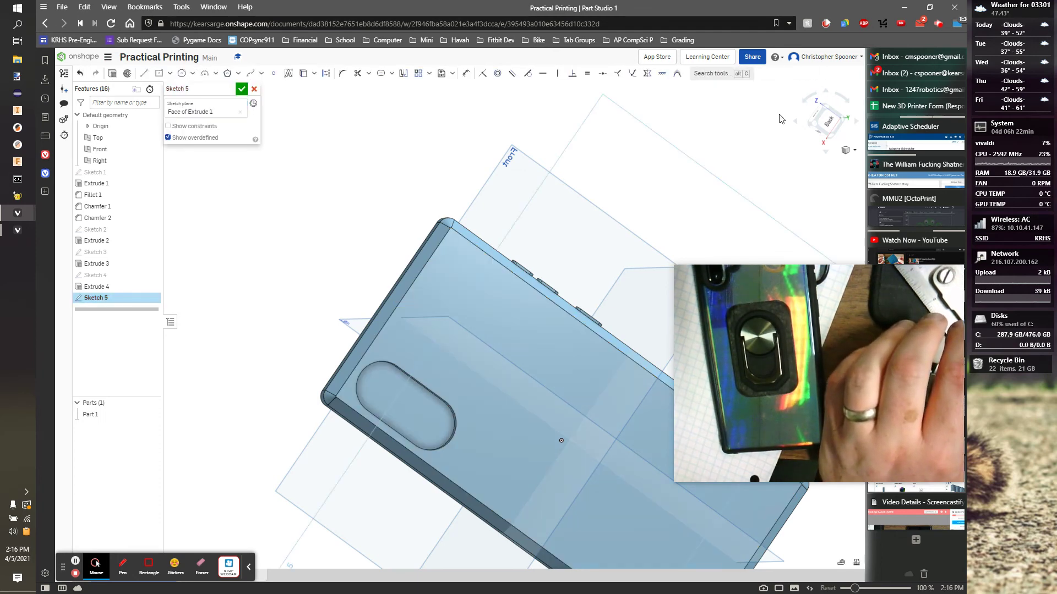
pyautogui.click(835, 124)
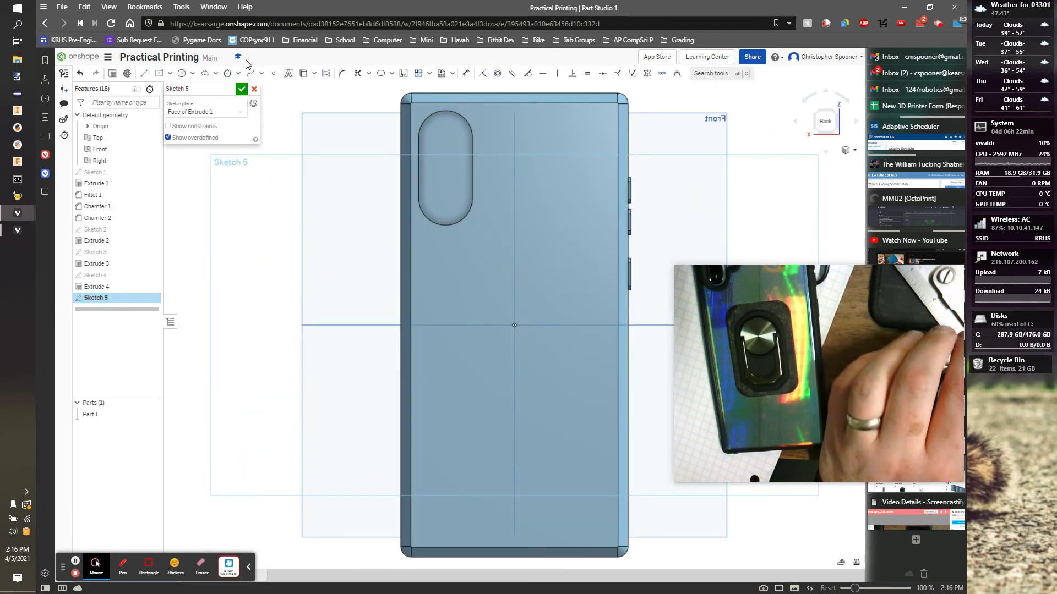
pyautogui.click(144, 74)
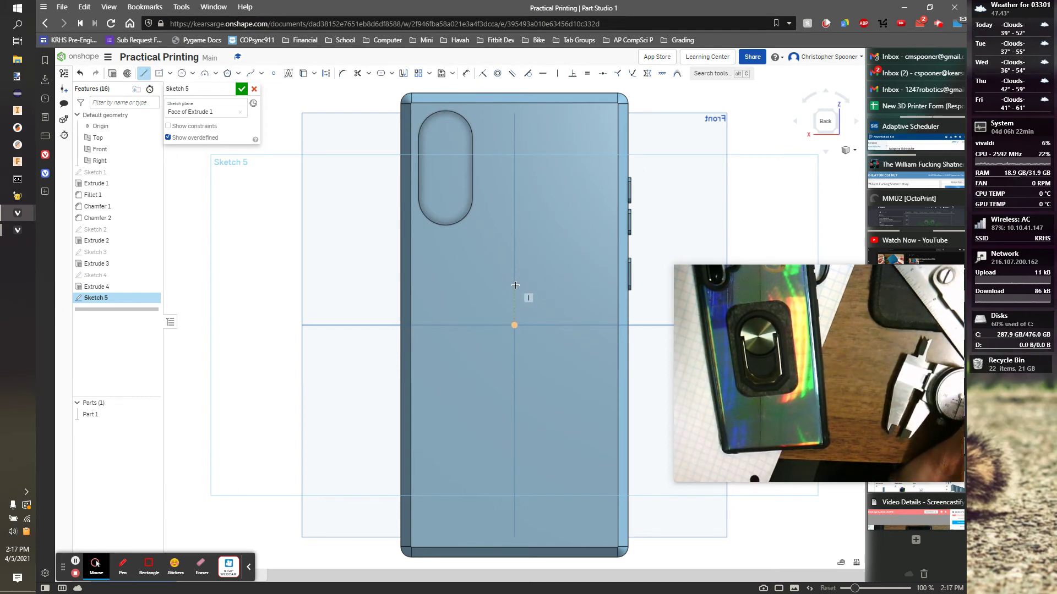
pyautogui.click(516, 365)
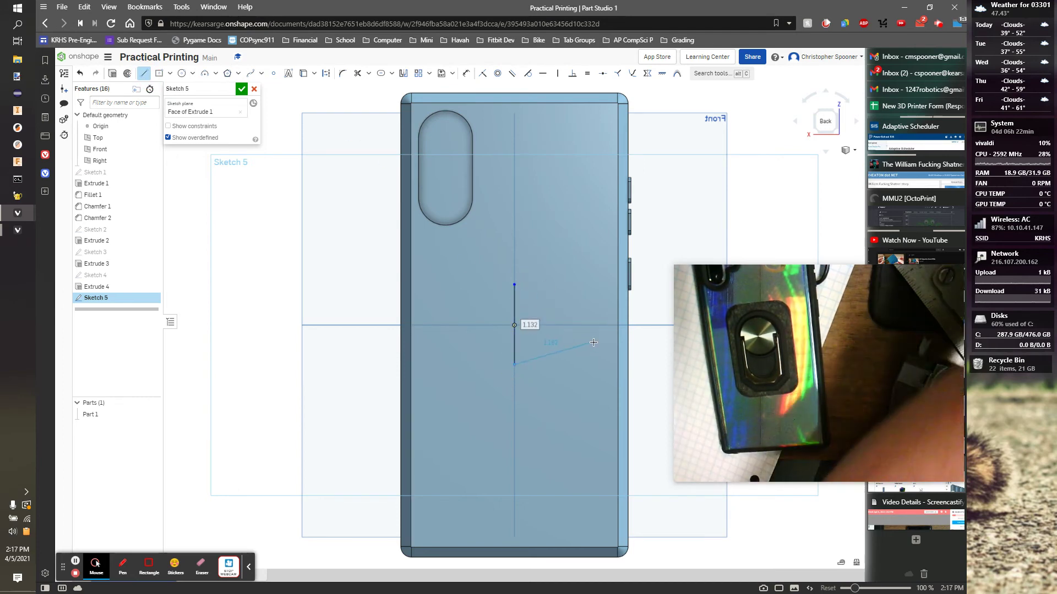
pyautogui.click(514, 284)
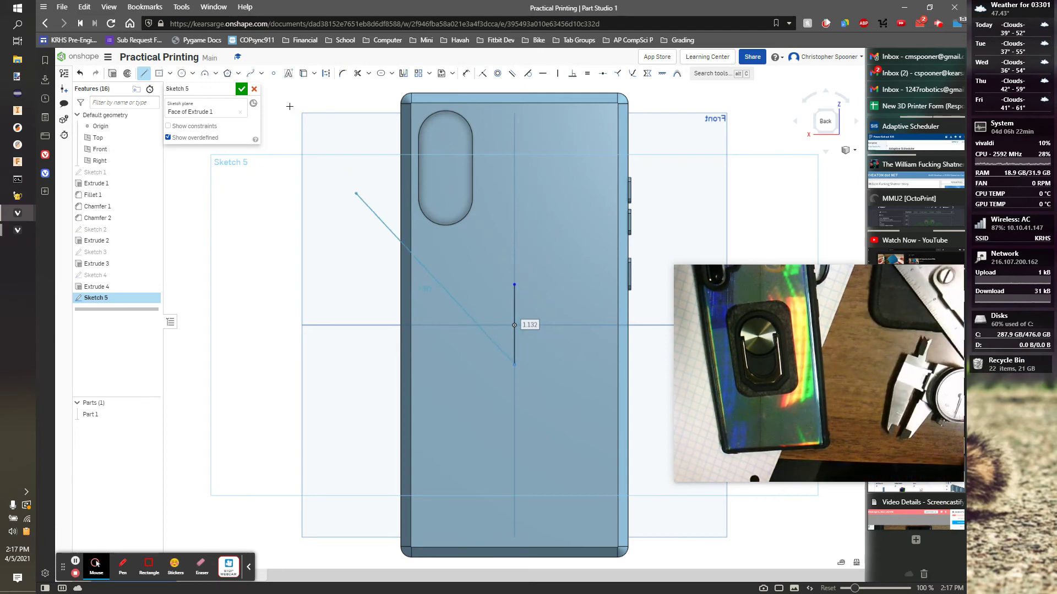
pyautogui.click(241, 88)
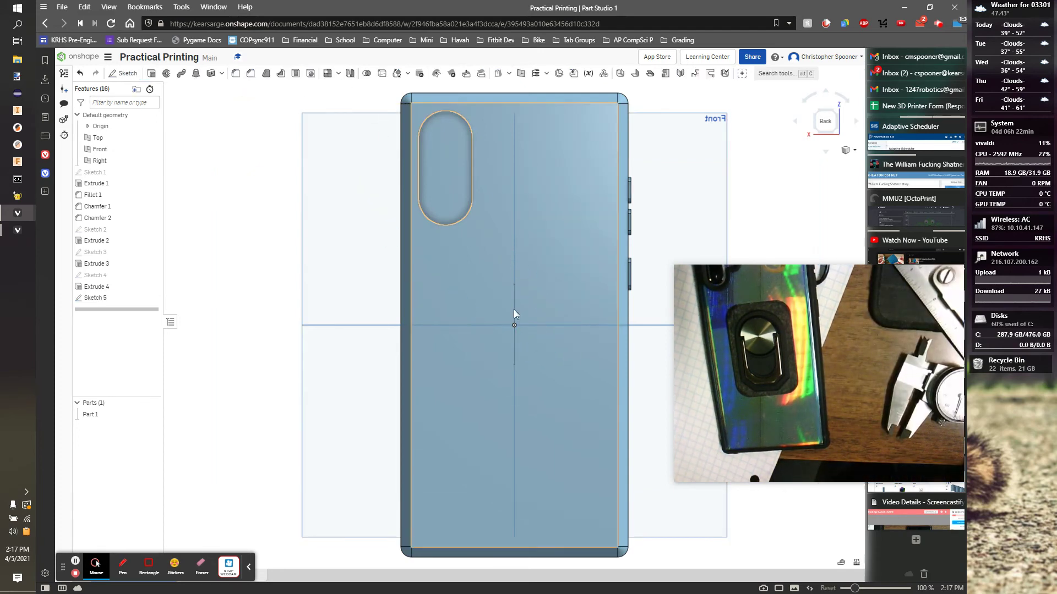
# Reopen the back-face sketch, create a slot around the vertical line and set its diameter to 1.37 in
pyautogui.doubleClick(117, 297)
pyautogui.click(380, 74)
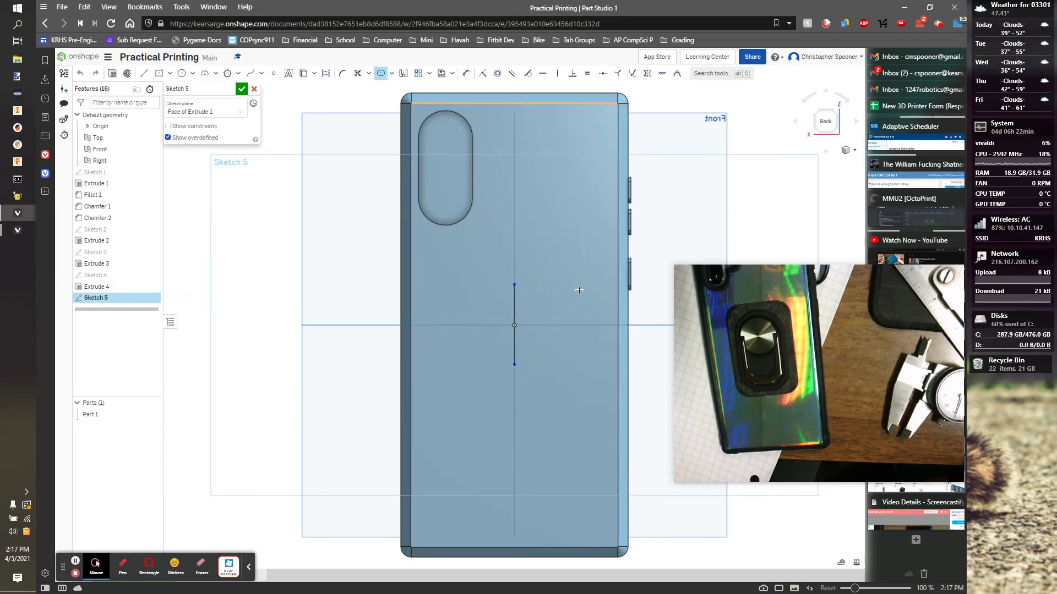
pyautogui.click(555, 319)
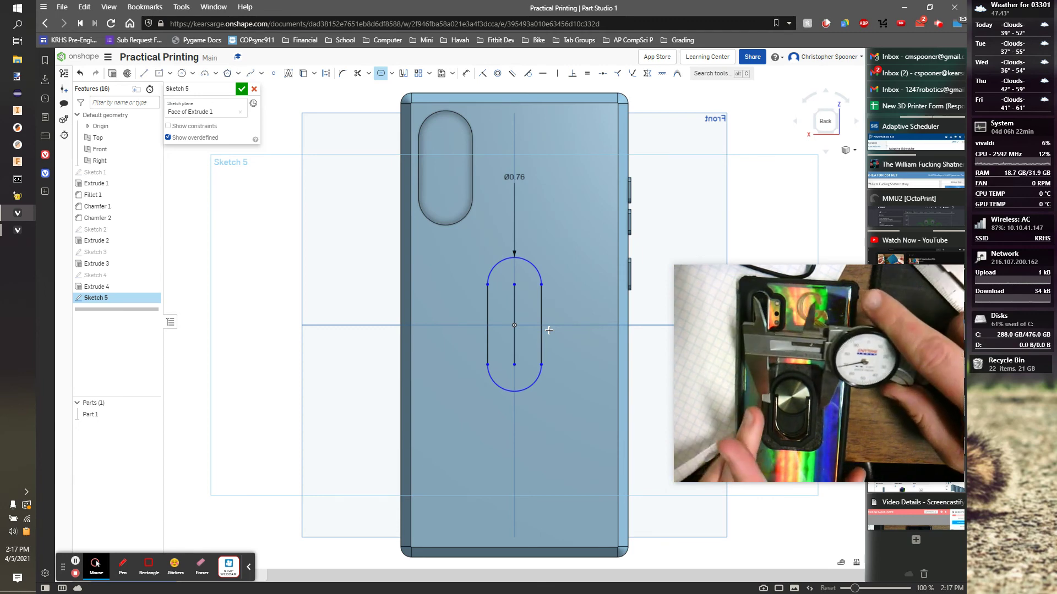
pyautogui.doubleClick(524, 175)
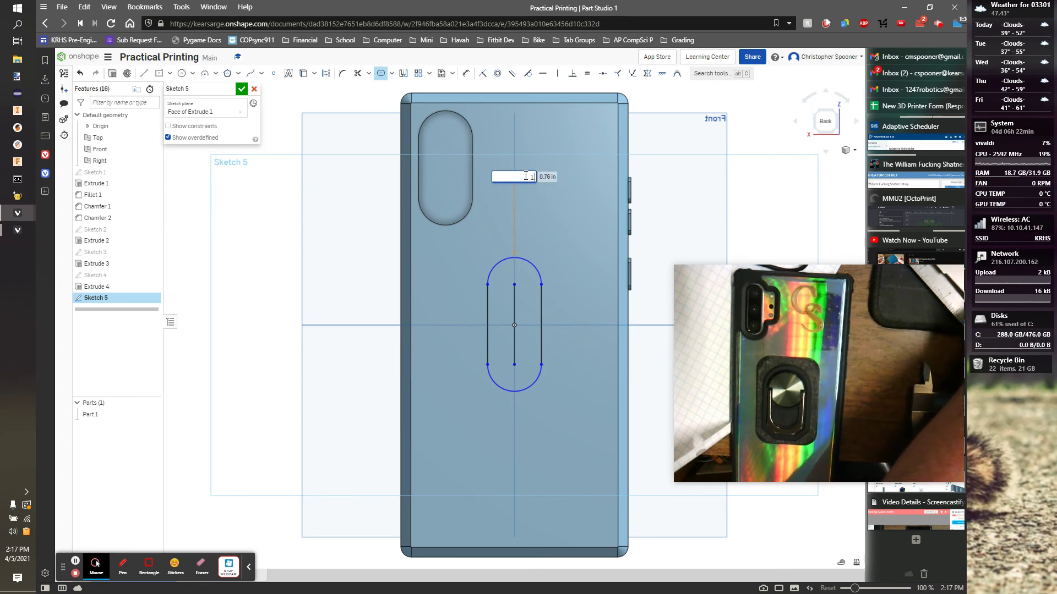
pyautogui.write('1.3')
pyautogui.press('Return')
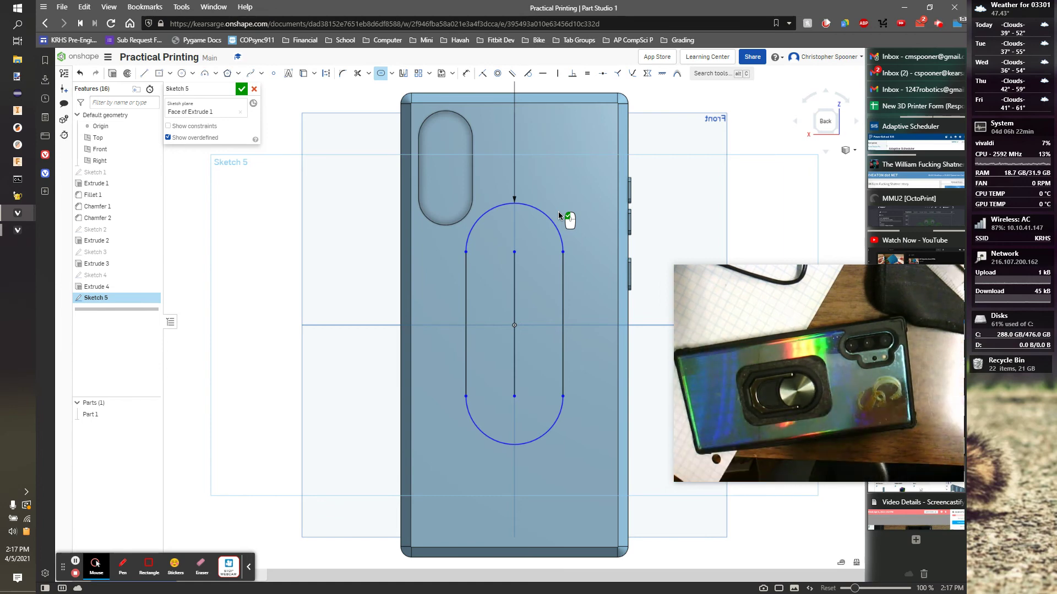
# Dimension the slot's overall length between its two end arcs as 2.207 in
pyautogui.press('u')
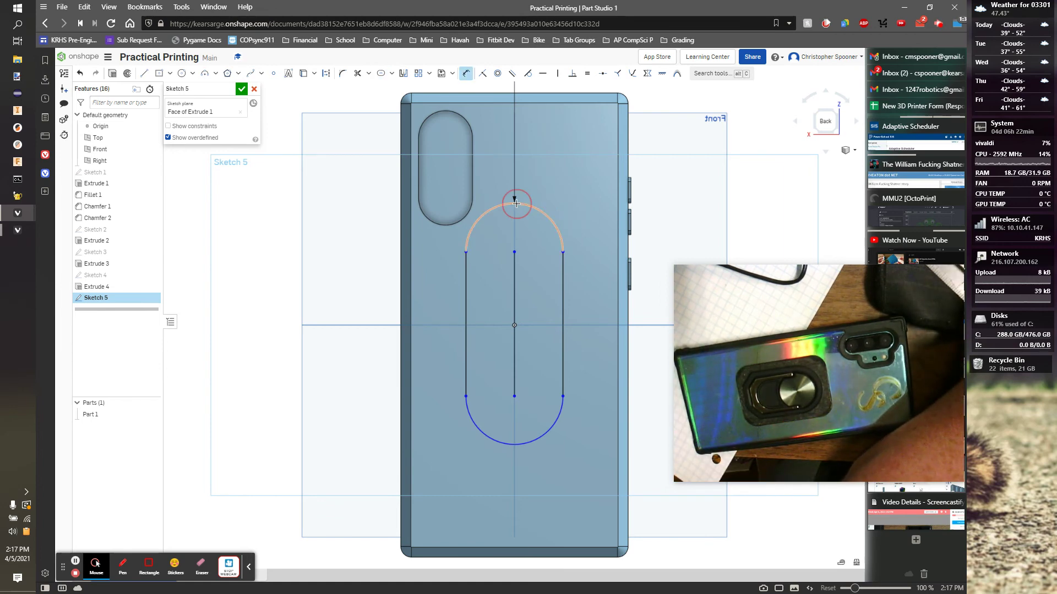
pyautogui.click(516, 203)
pyautogui.click(514, 444)
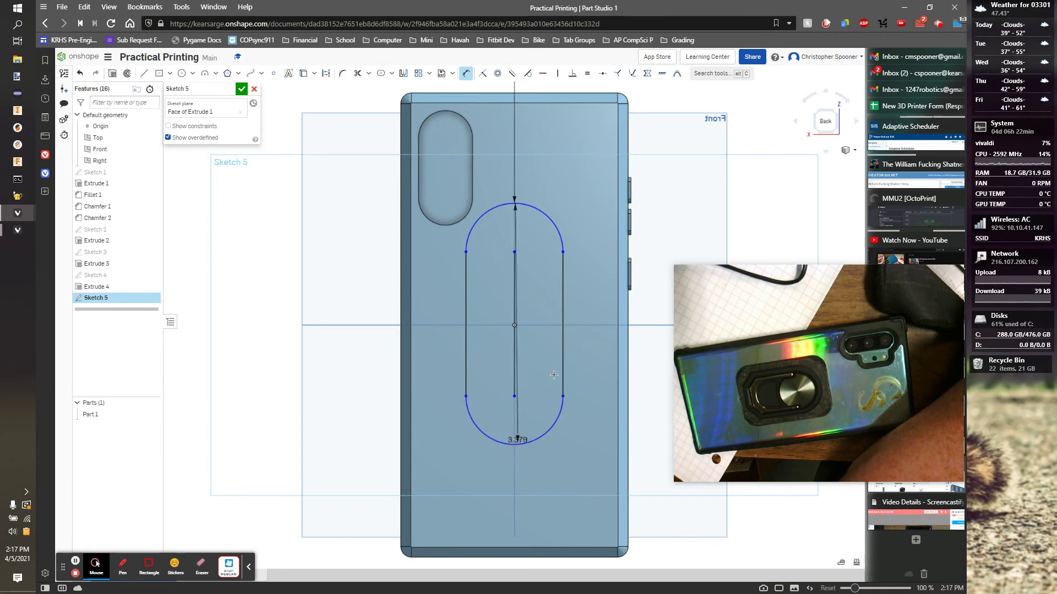
pyautogui.click(586, 354)
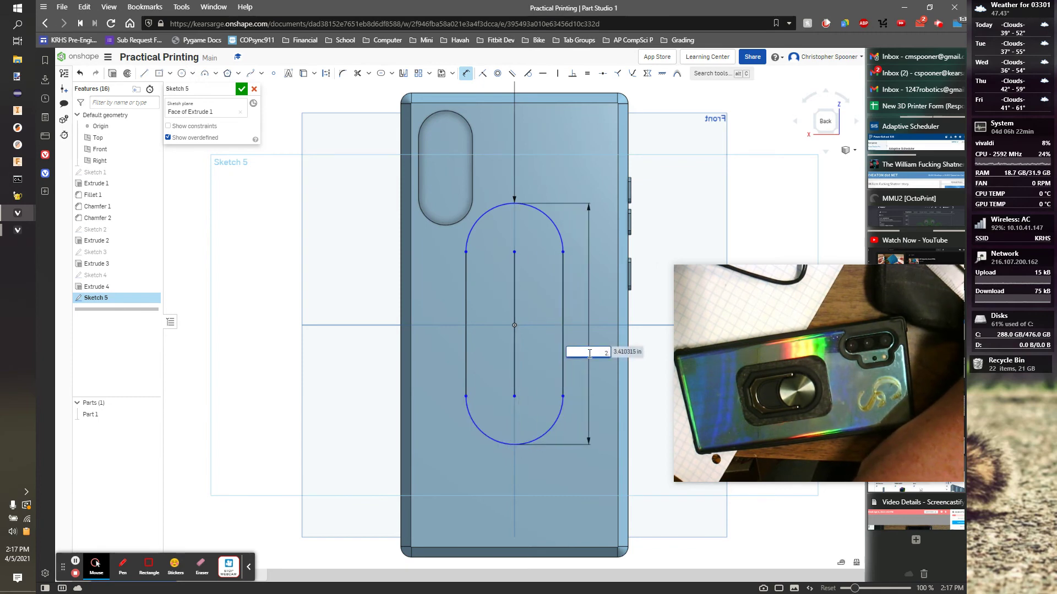
pyautogui.press('Return')
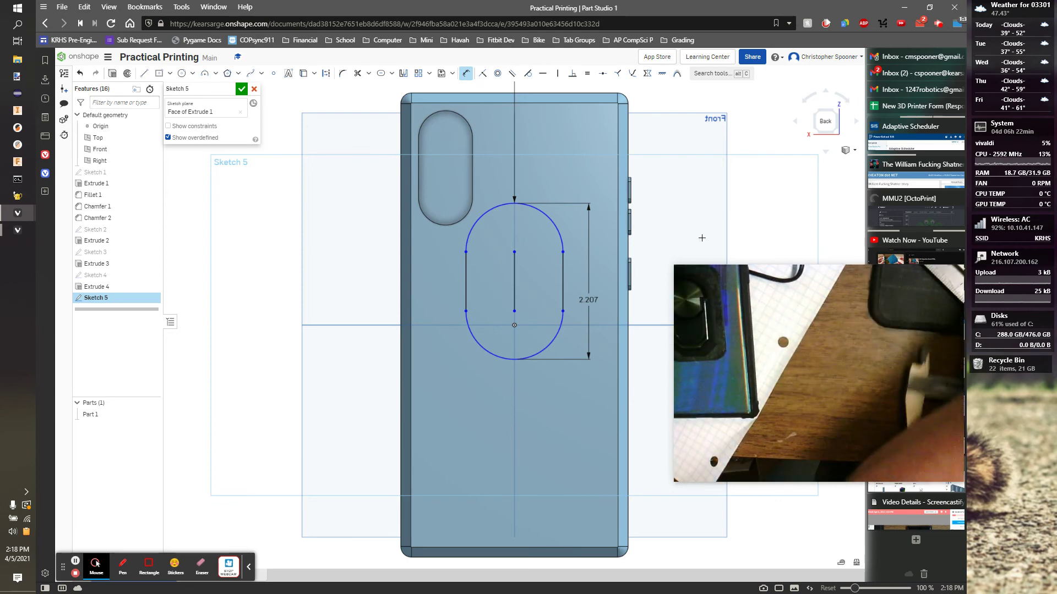
pyautogui.press('Escape')
# Dimension the slot's lower arc 1.855 in from the phone's bottom edge
pyautogui.click(529, 557)
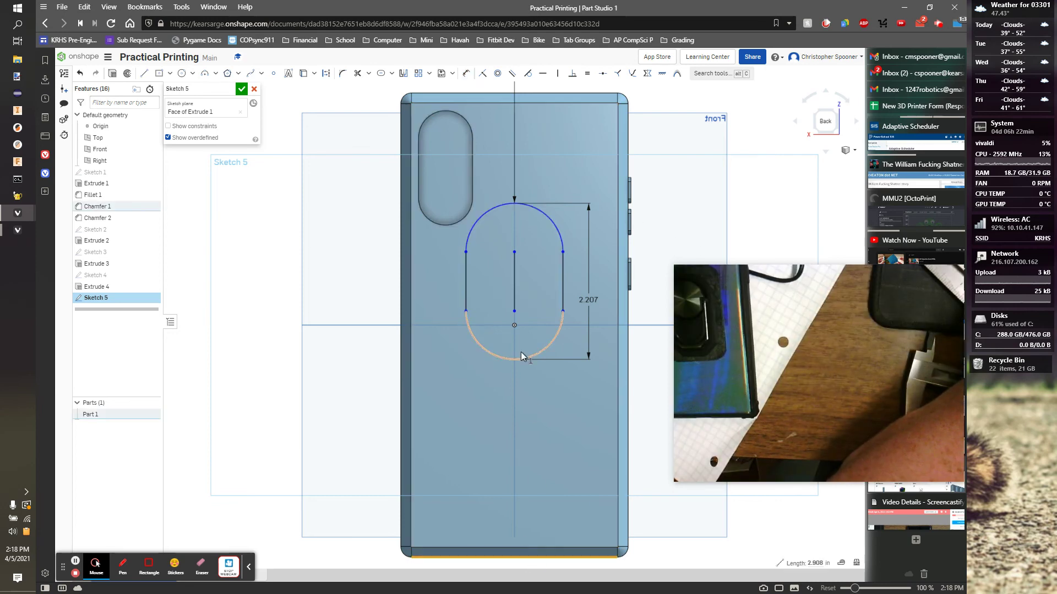
pyautogui.click(465, 74)
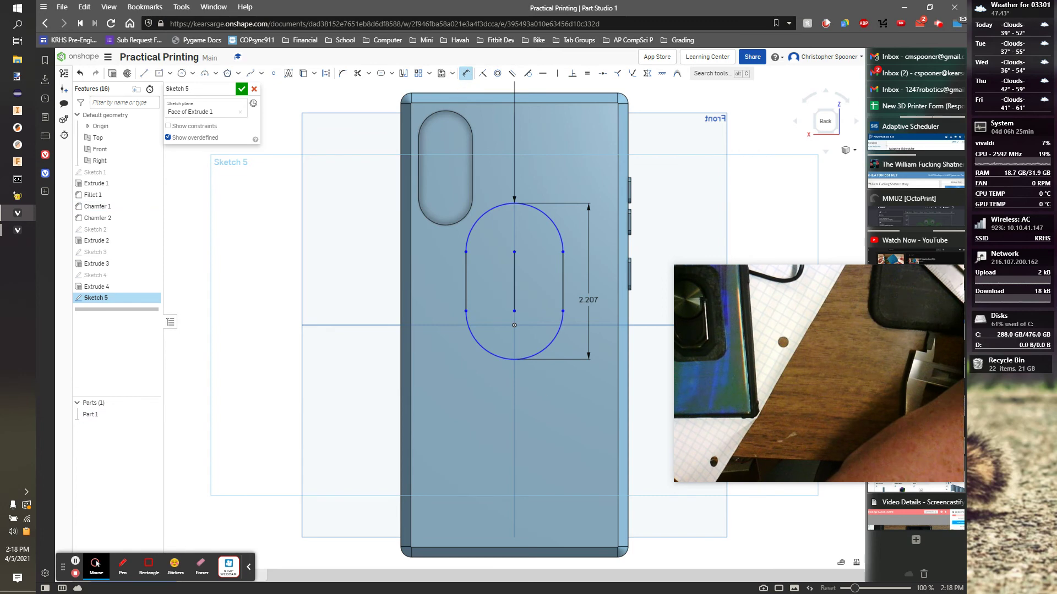
pyautogui.click(545, 559)
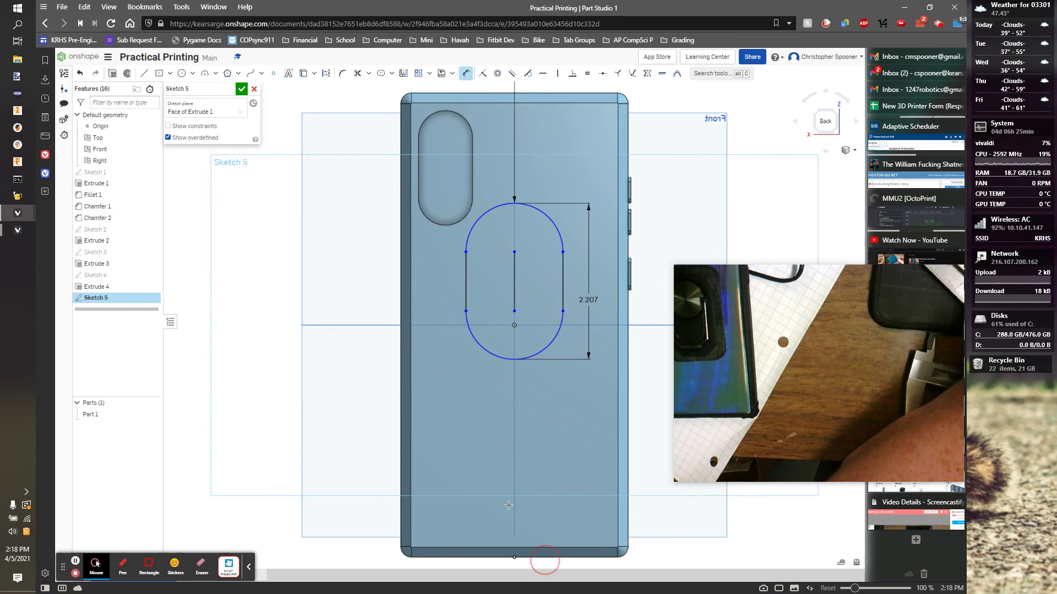
pyautogui.click(517, 361)
pyautogui.click(535, 398)
pyautogui.write('18')
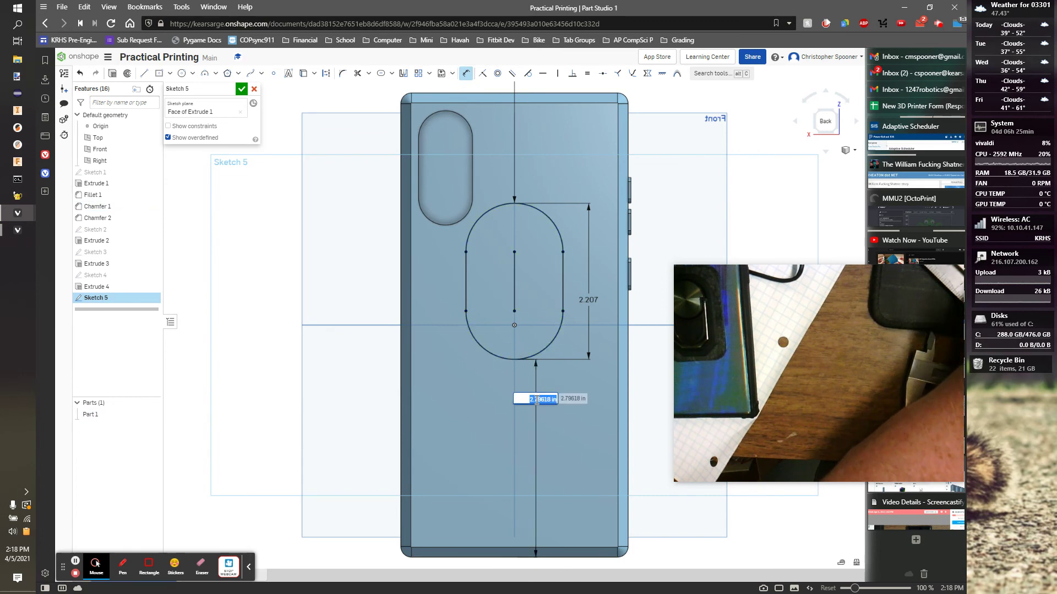
pyautogui.write('.855')
pyautogui.press('Return')
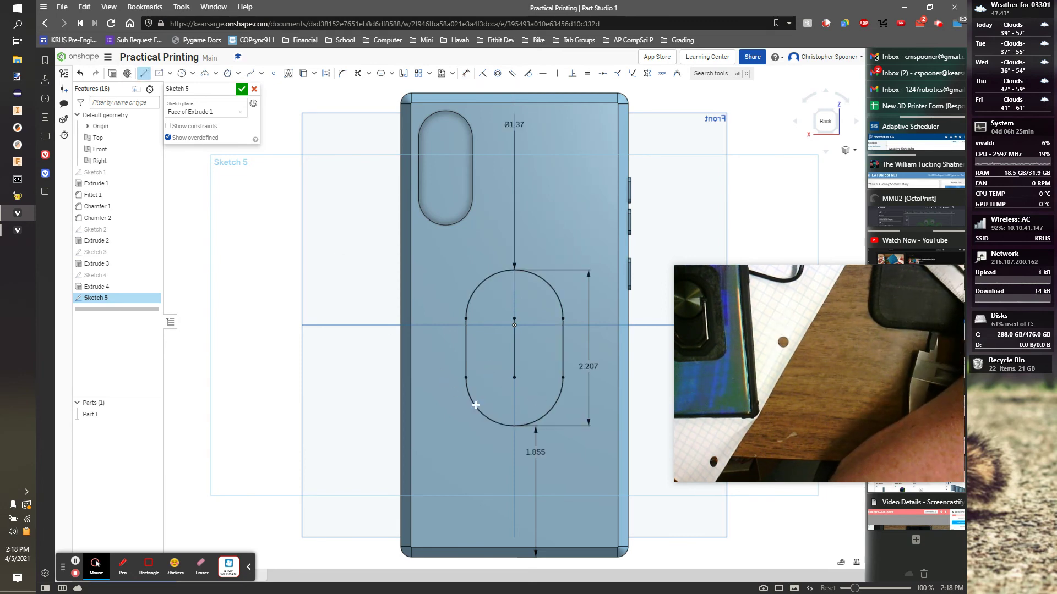
# Draw three connected lines from the slot's lower side endpoints around the lower arc to square off that end
pyautogui.click(465, 377)
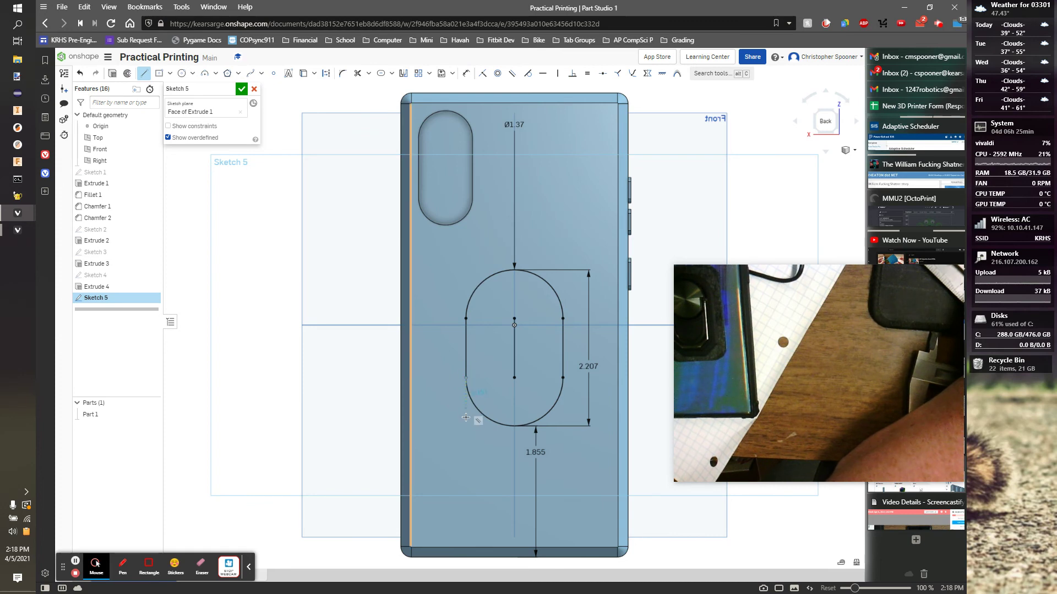
pyautogui.click(466, 427)
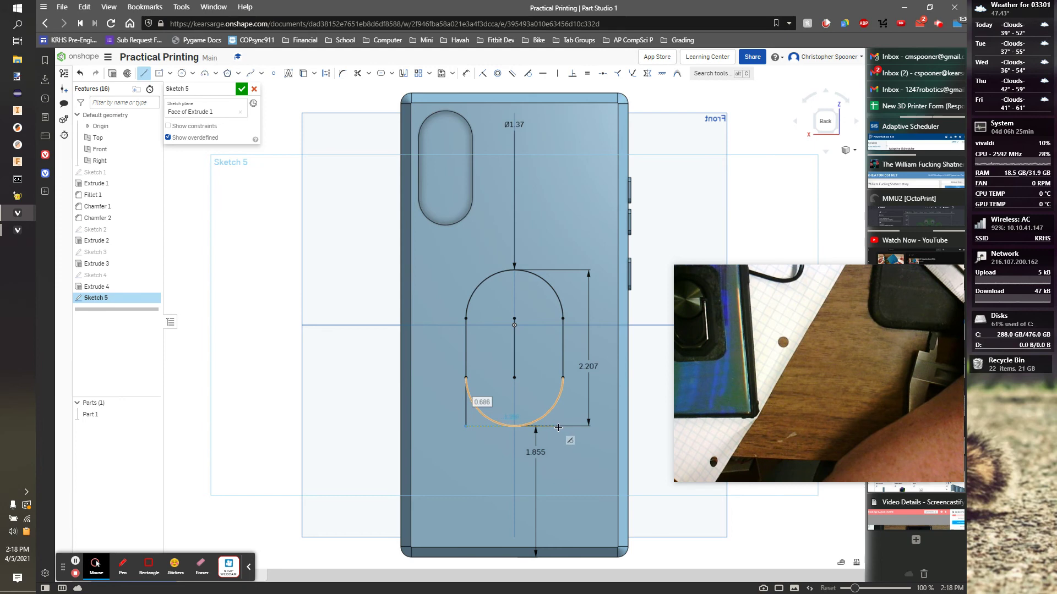
pyautogui.click(562, 426)
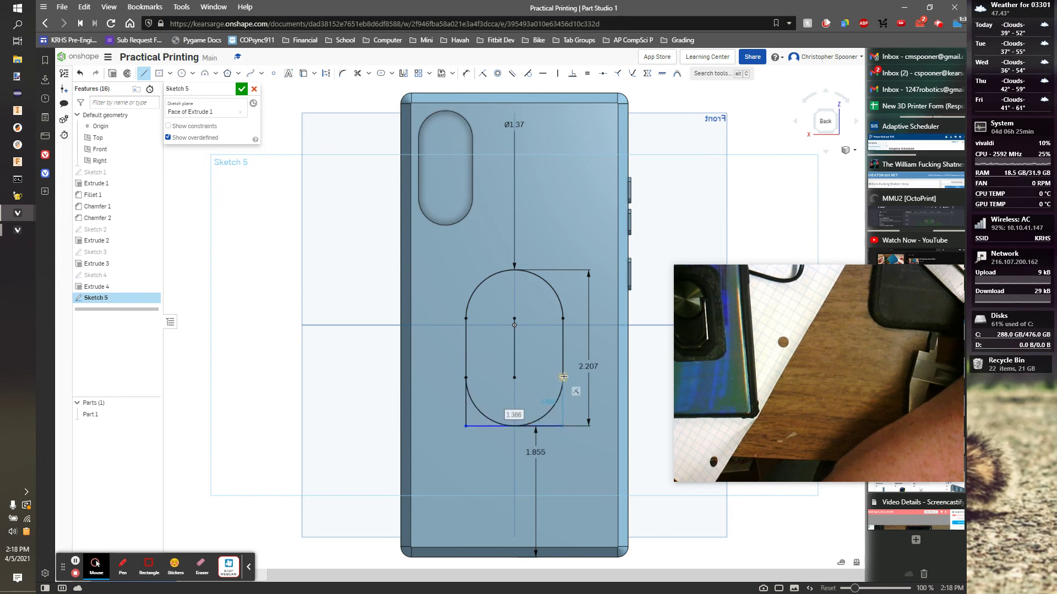
pyautogui.click(562, 394)
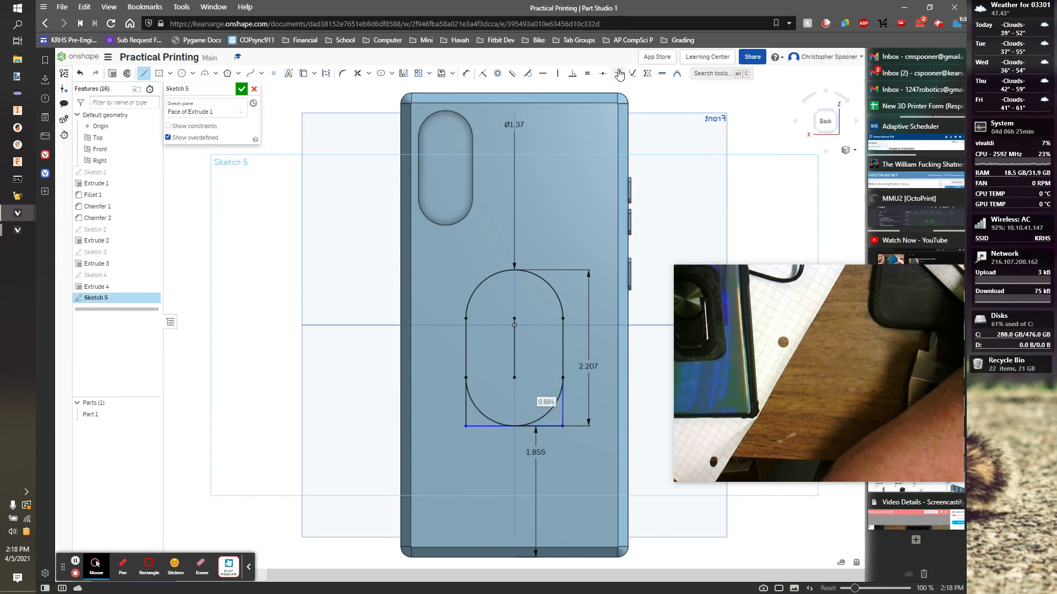
# Constrain the added right side line vertical, and make the added bottom line tangent to the lower arc and horizontal
pyautogui.click(559, 75)
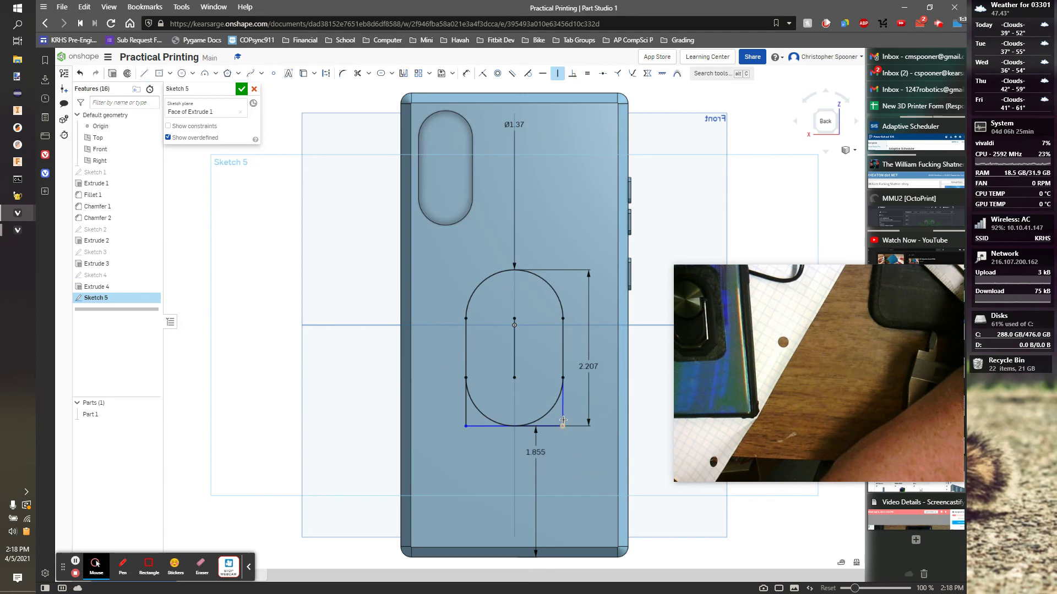
pyautogui.click(526, 77)
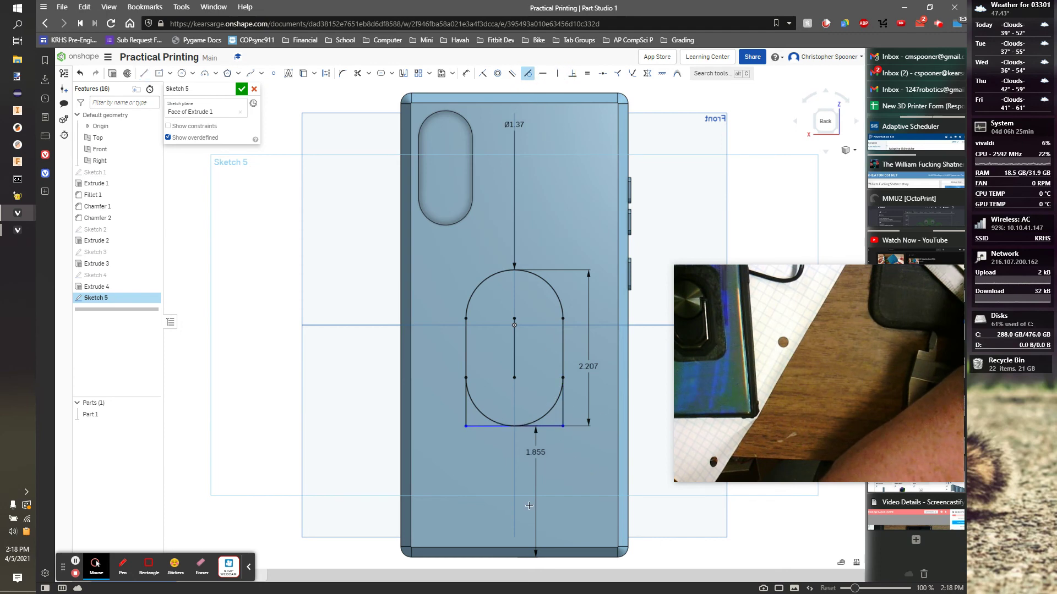
pyautogui.click(532, 422)
pyautogui.scroll(3, 501, 425)
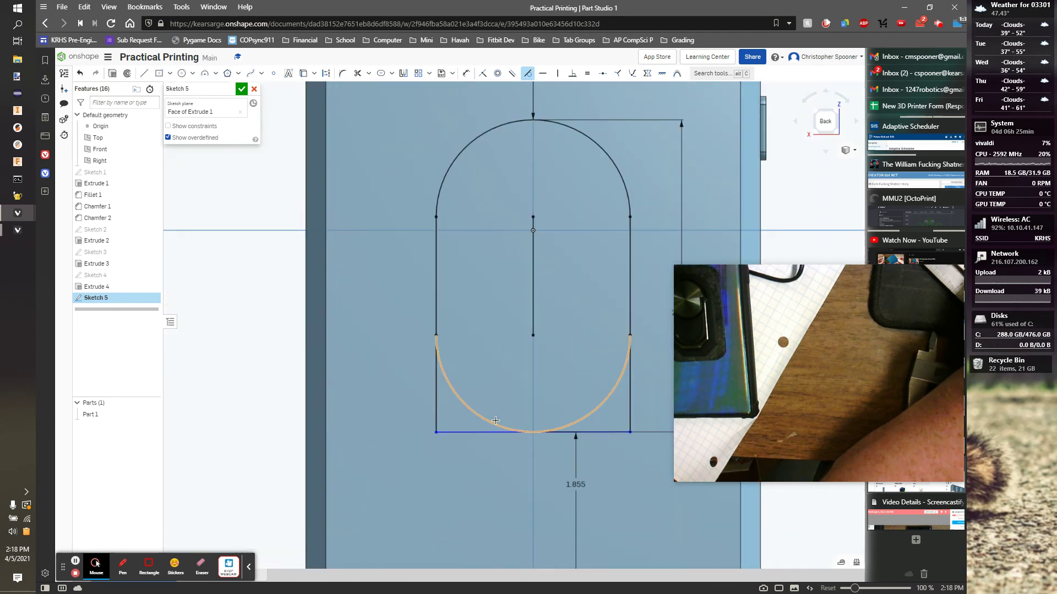
pyautogui.click(492, 420)
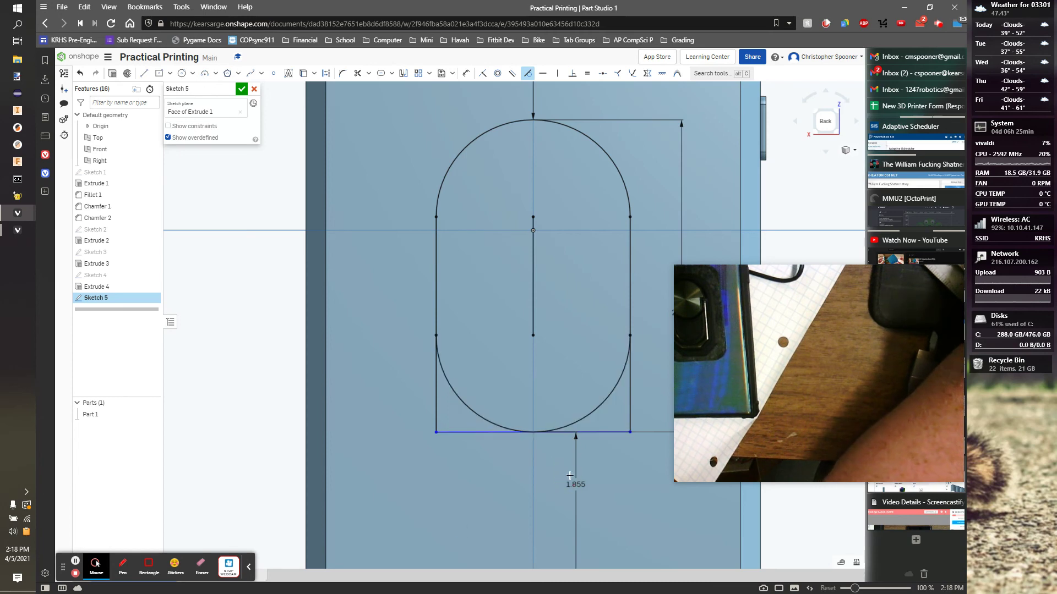
pyautogui.click(589, 472)
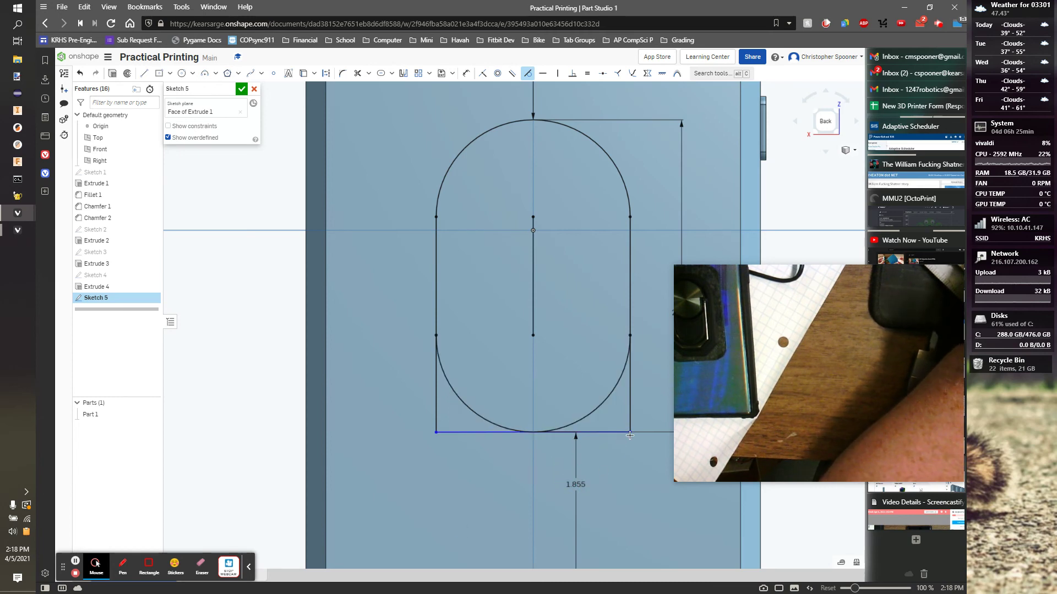
pyautogui.click(544, 75)
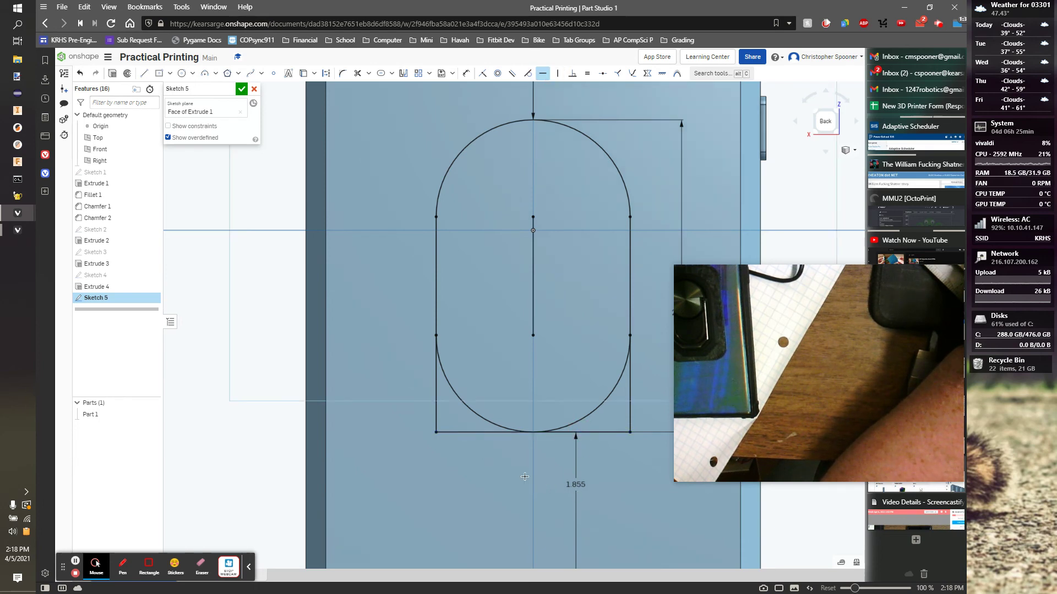
# Draw a diagonal line across each lower corner of the squared-off end and constrain the two diagonals equal
pyautogui.click(148, 73)
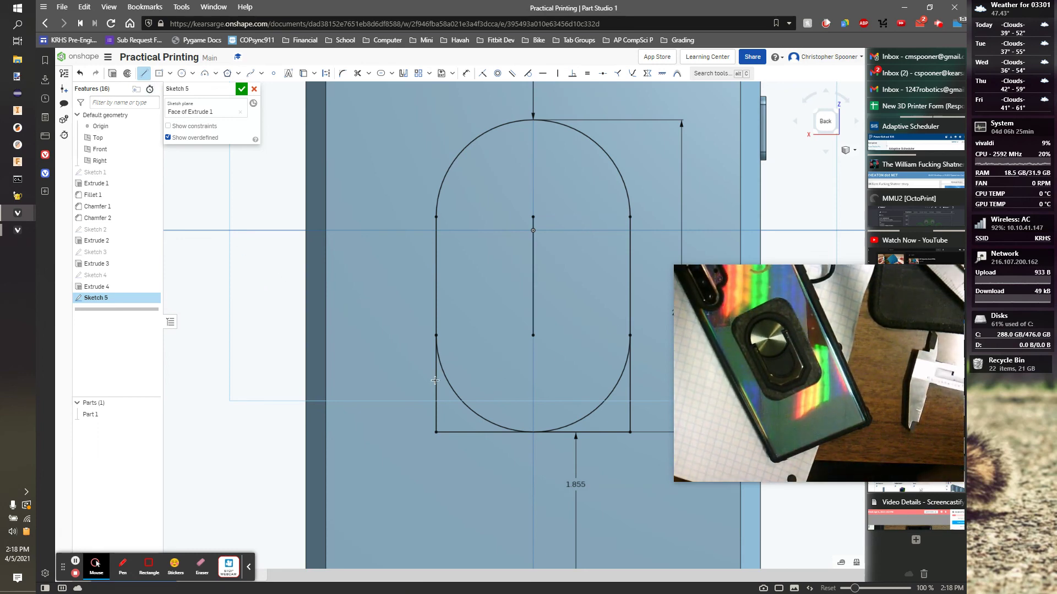
pyautogui.click(434, 383)
pyautogui.click(469, 432)
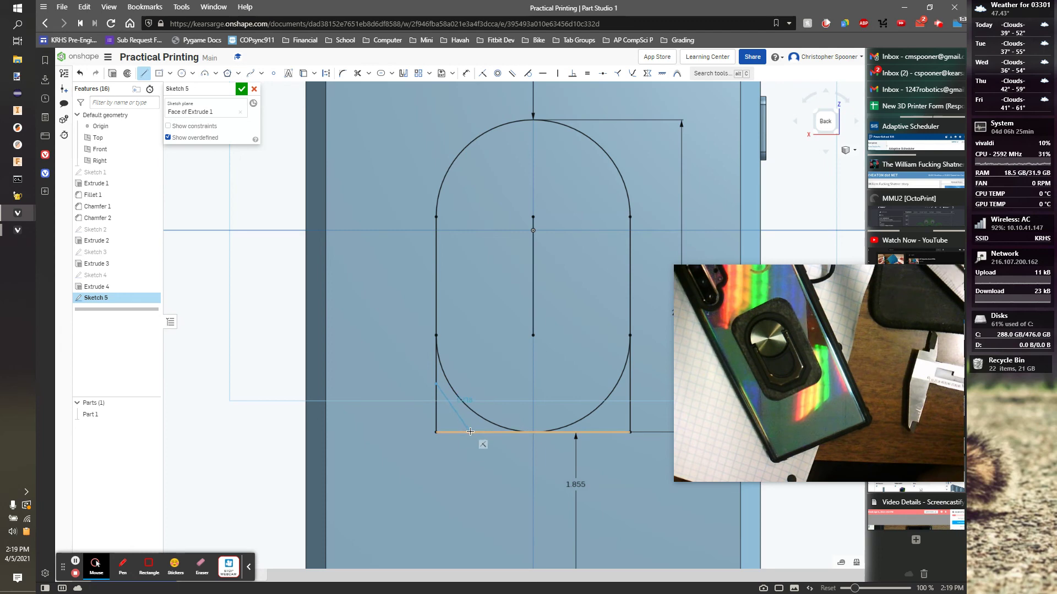
pyautogui.click(596, 432)
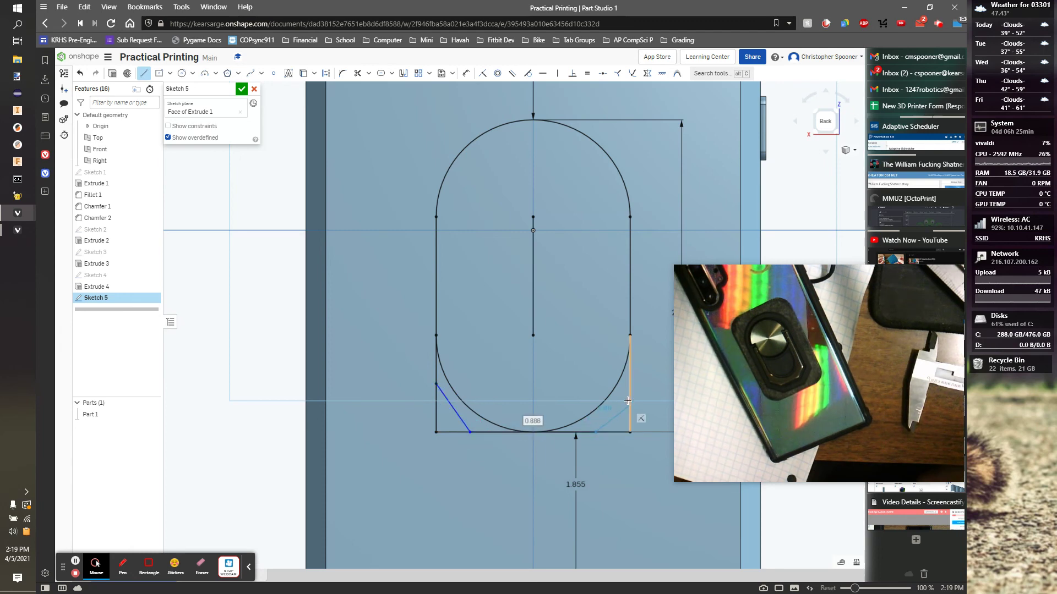
pyautogui.click(628, 400)
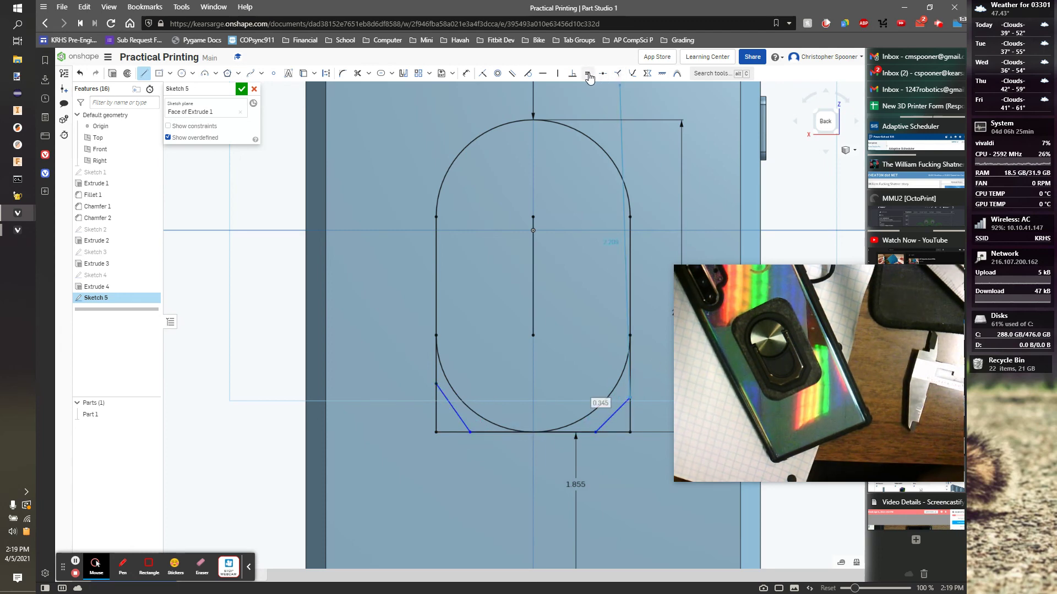
pyautogui.click(588, 74)
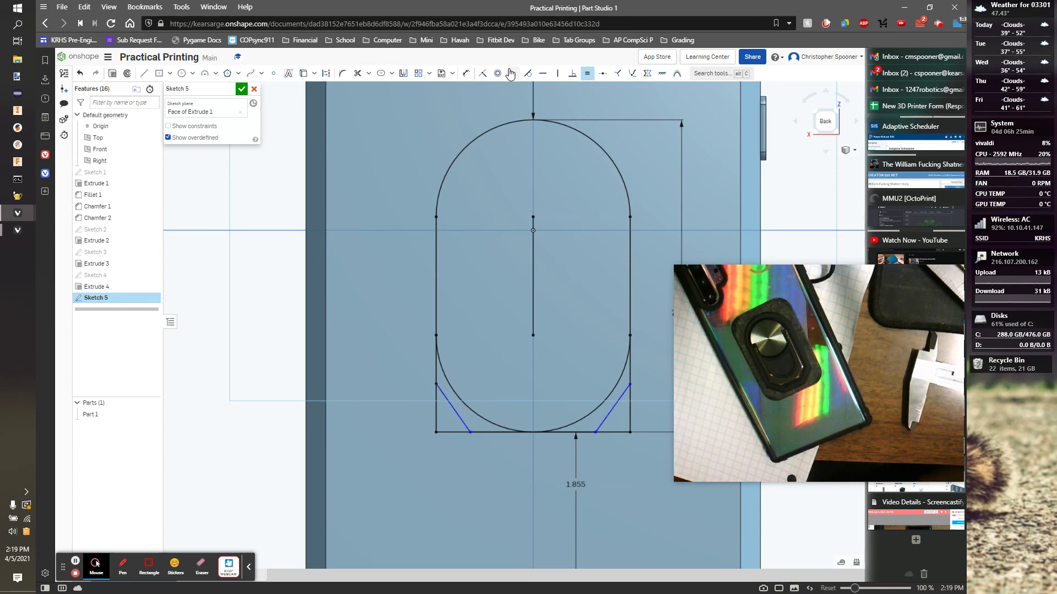
# Dimension both corner diagonals at 45° to the bottom line of the slot's squared-off end
pyautogui.click(465, 74)
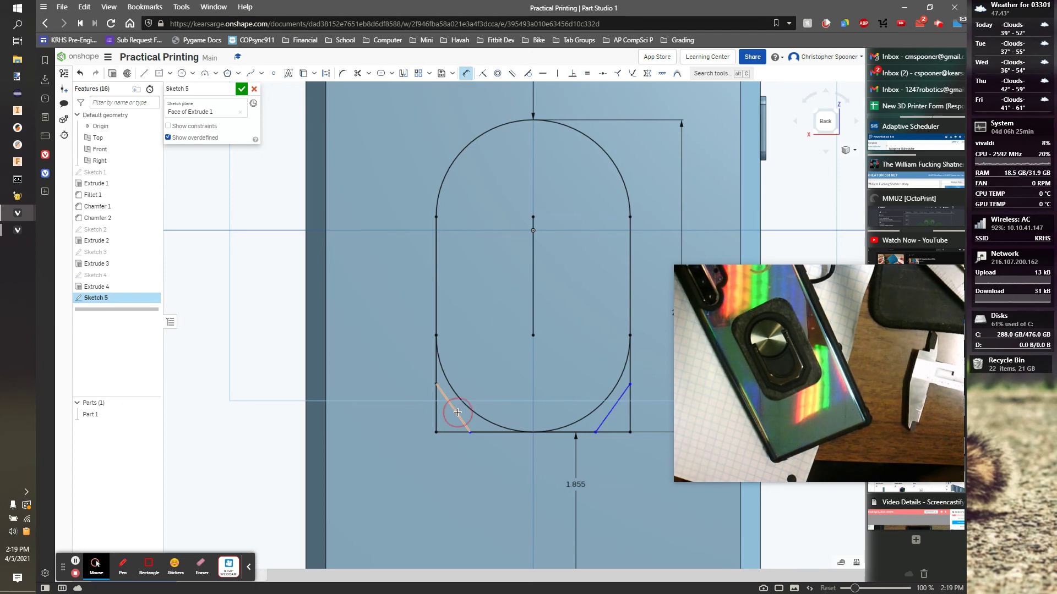
pyautogui.click(457, 411)
pyautogui.click(396, 413)
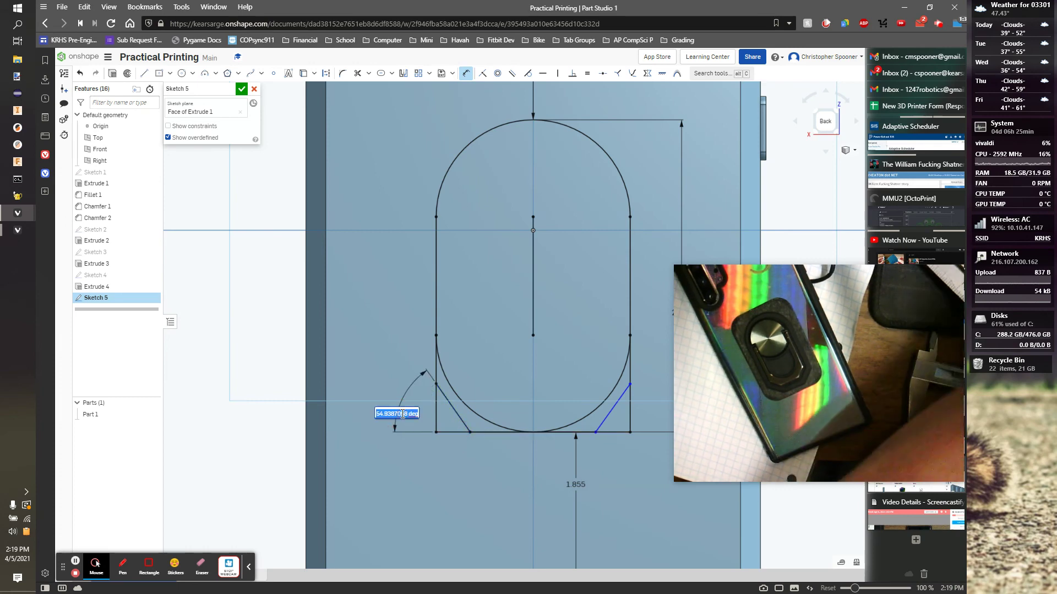
pyautogui.write('45')
pyautogui.press('Return')
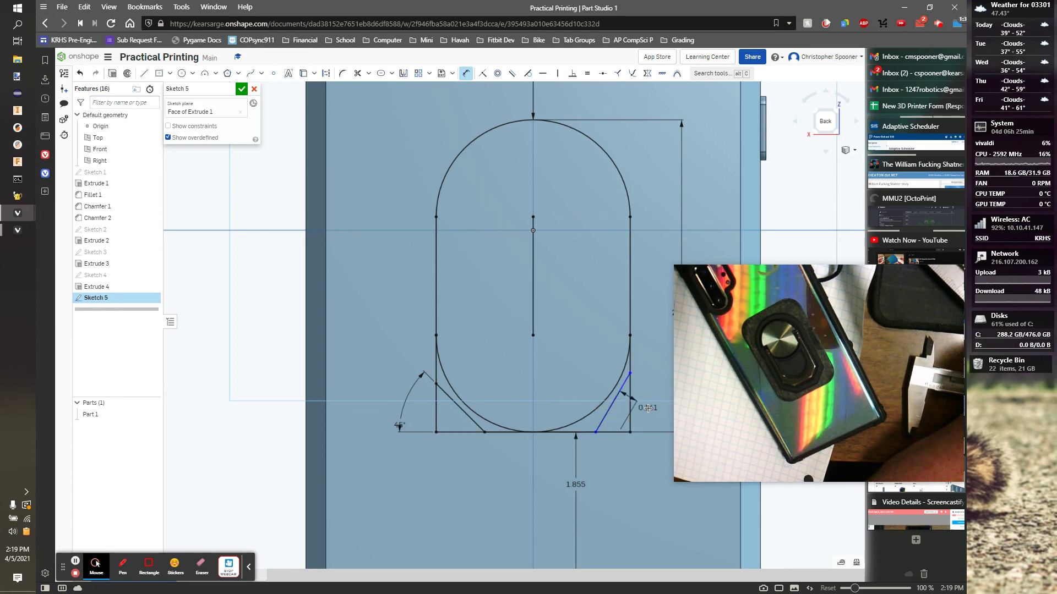
pyautogui.click(647, 408)
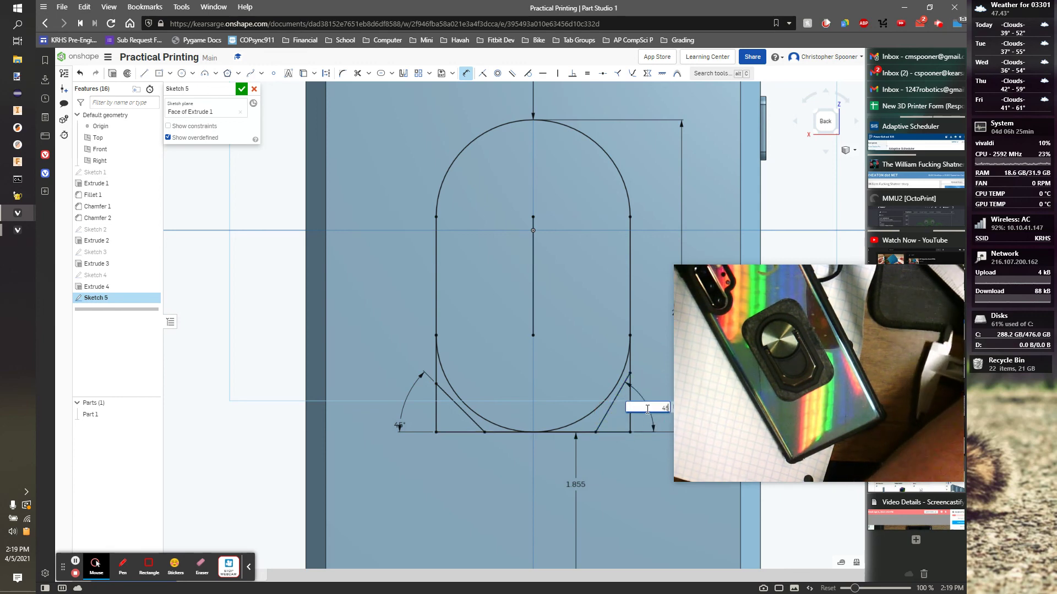
pyautogui.press('Return')
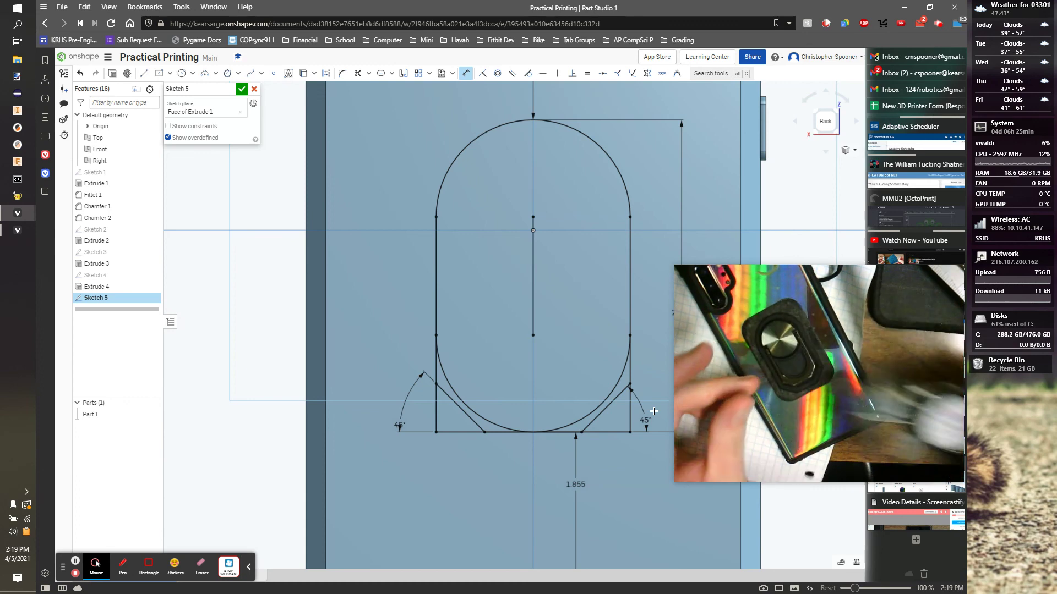
pyautogui.press('Escape')
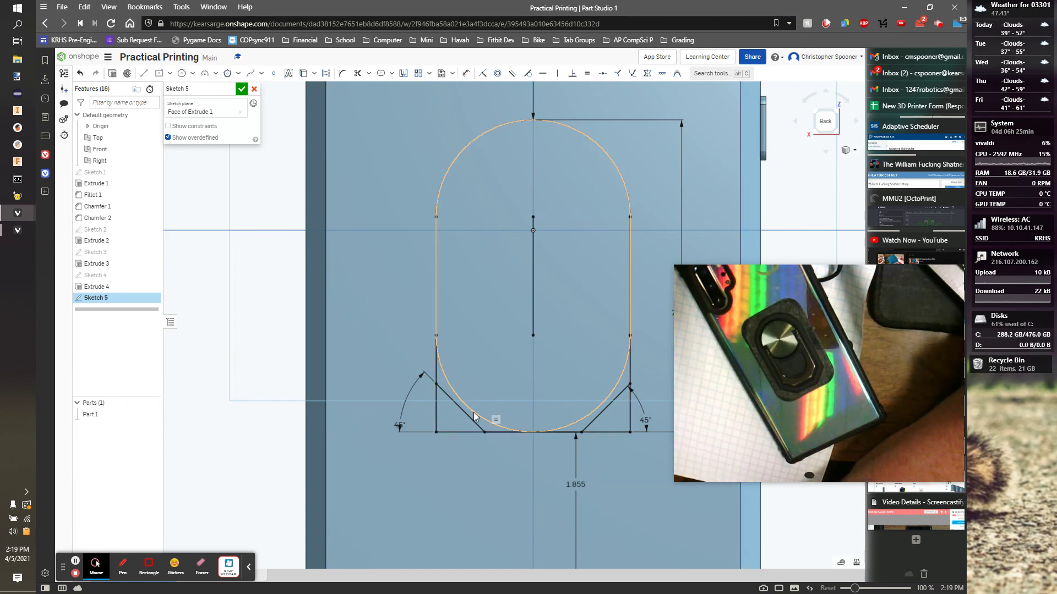
pyautogui.click(472, 421)
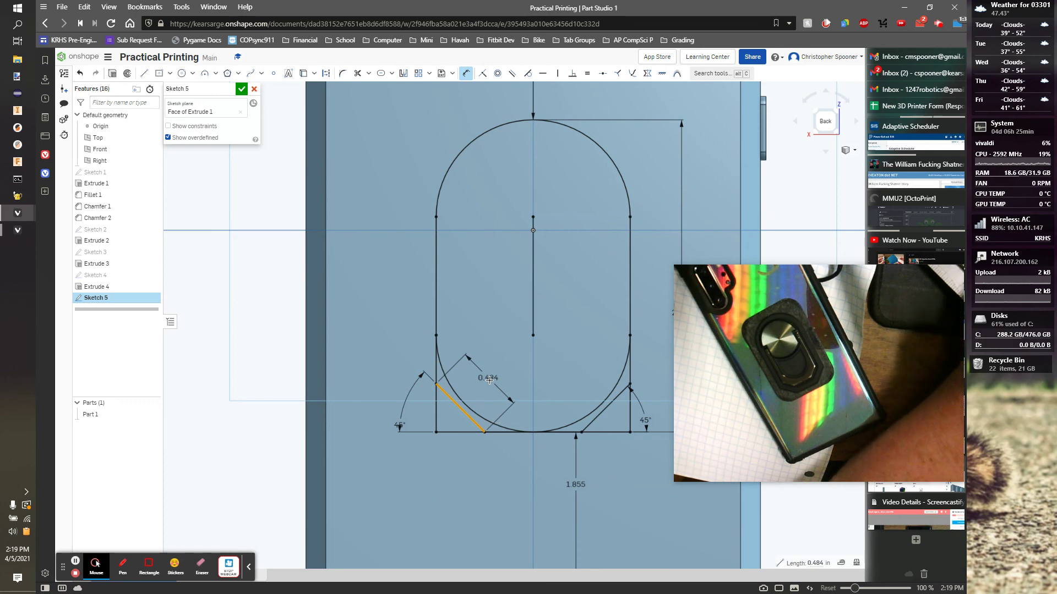
pyautogui.click(491, 384)
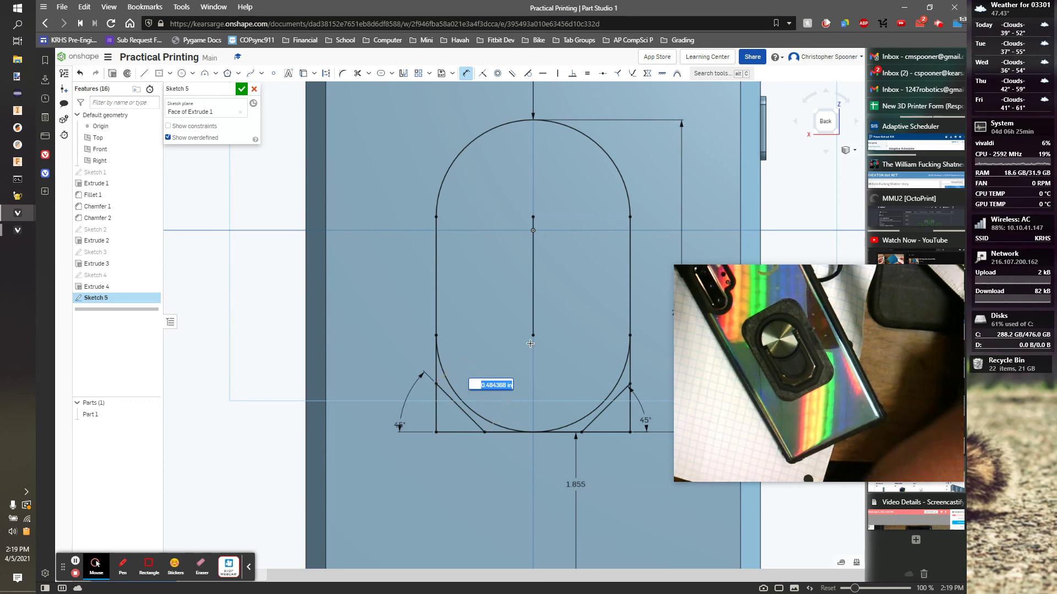
pyautogui.write('E')
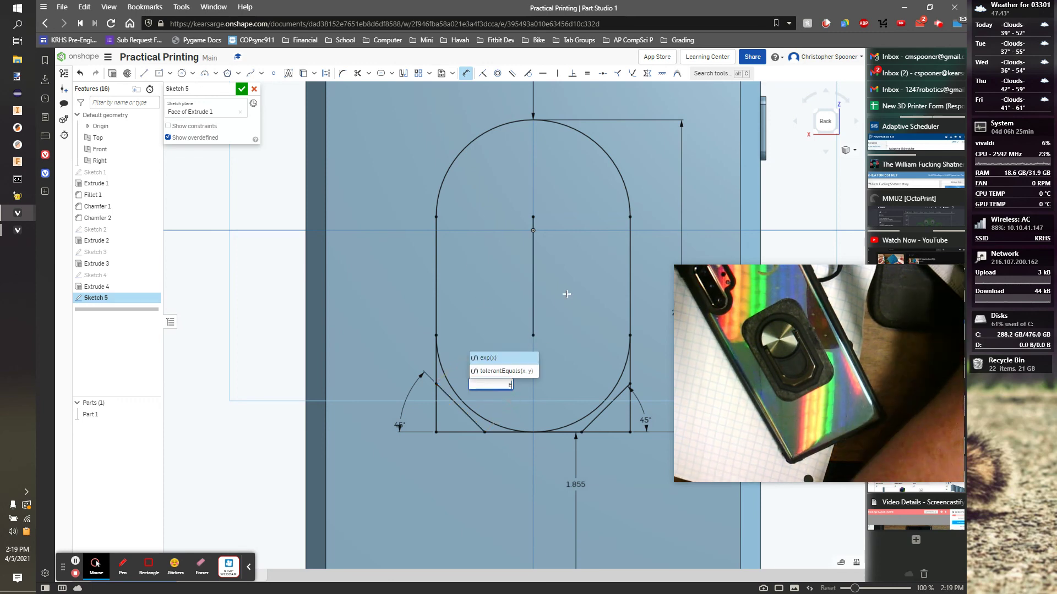
pyautogui.press('Escape')
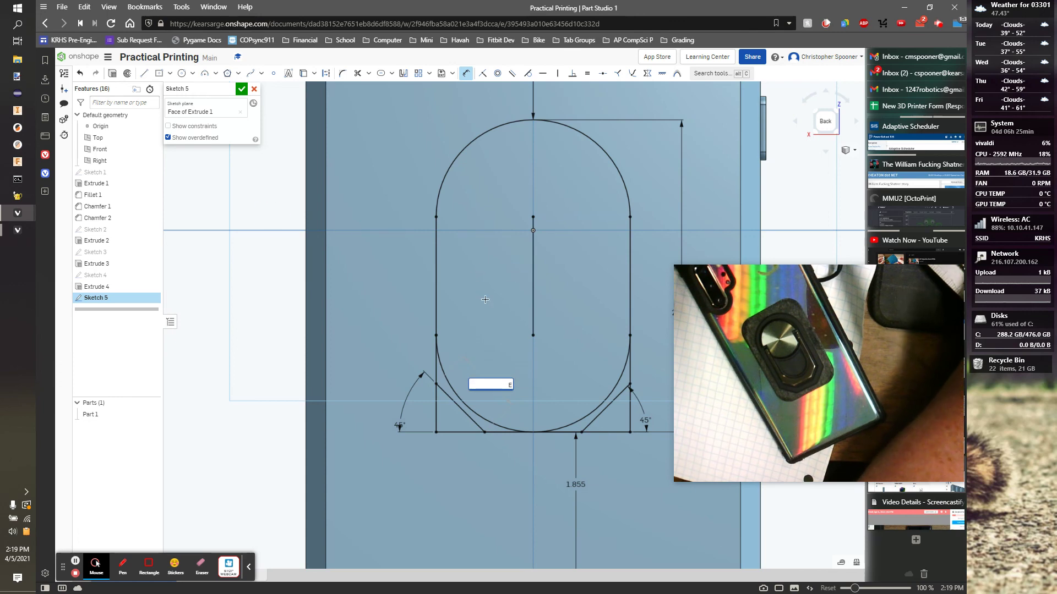
pyautogui.click(557, 392)
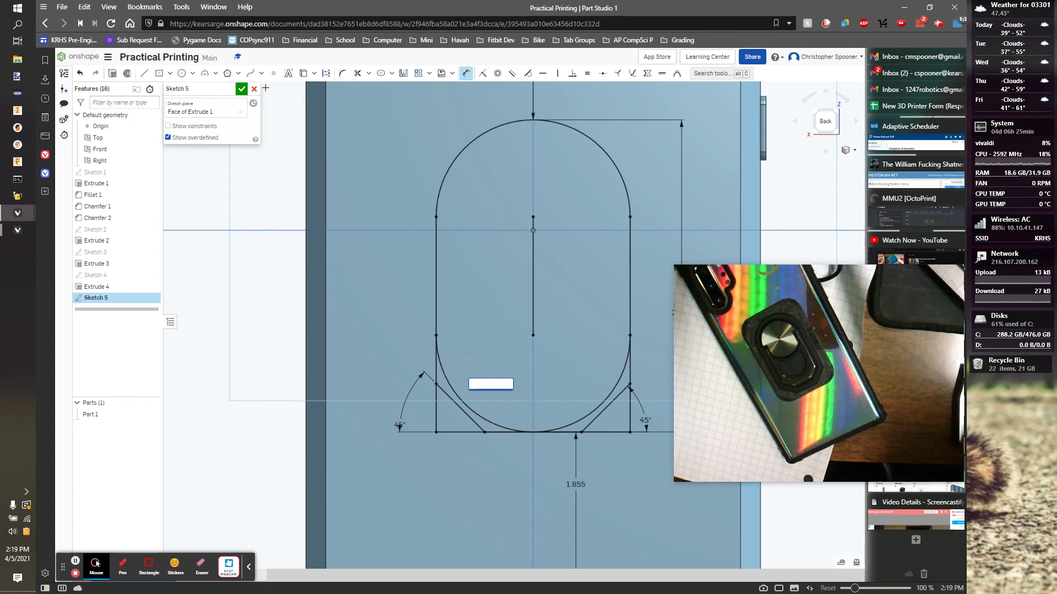
# Finish the sketch and extrude the slot together with the two regions inside the lower corner diagonals, adding them to the phone body
pyautogui.click(241, 89)
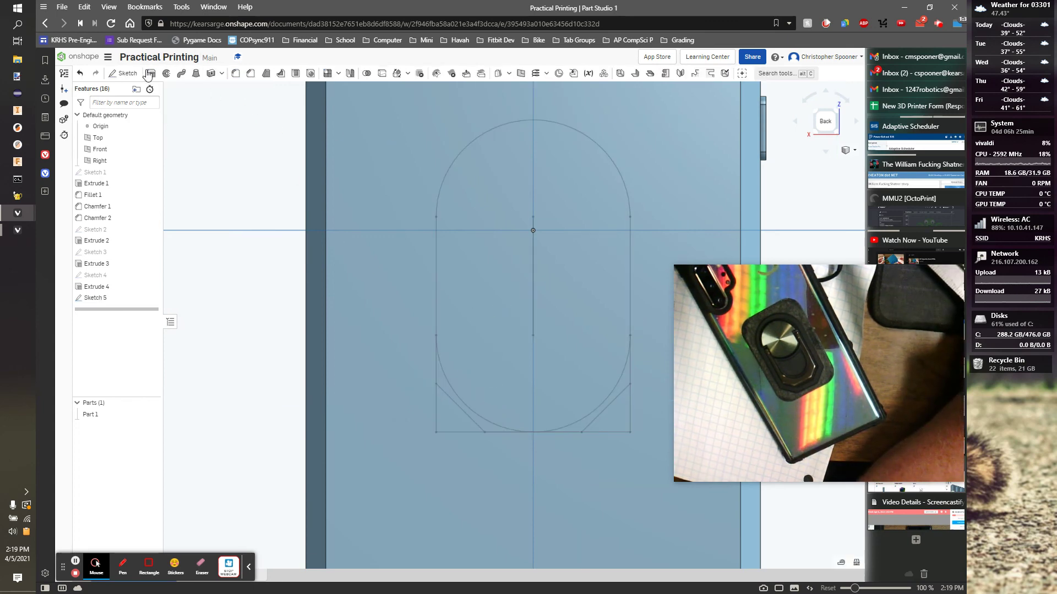
pyautogui.hotkey('shift', 'e')
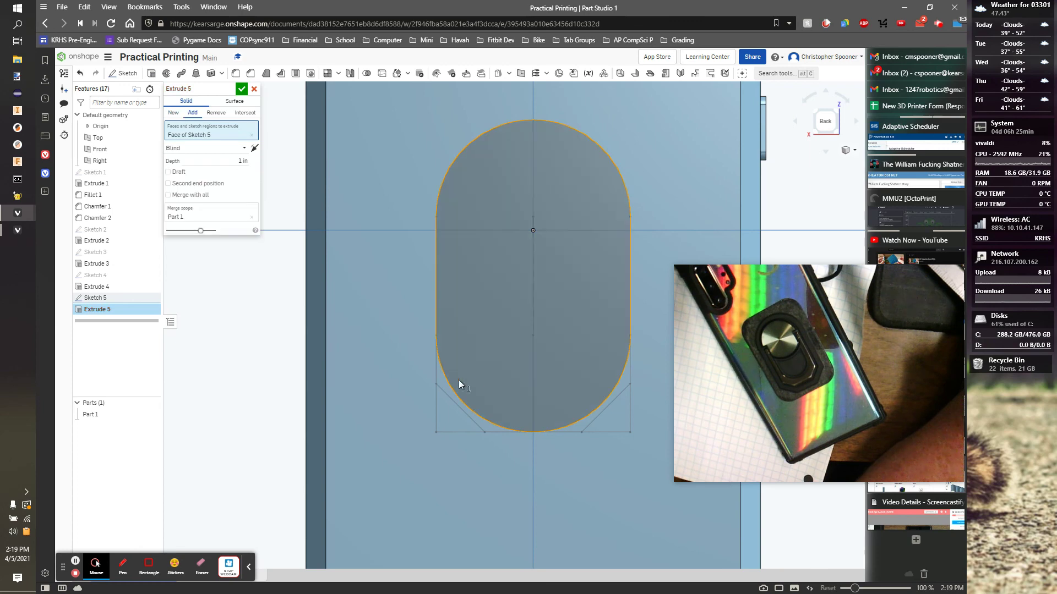
pyautogui.click(443, 384)
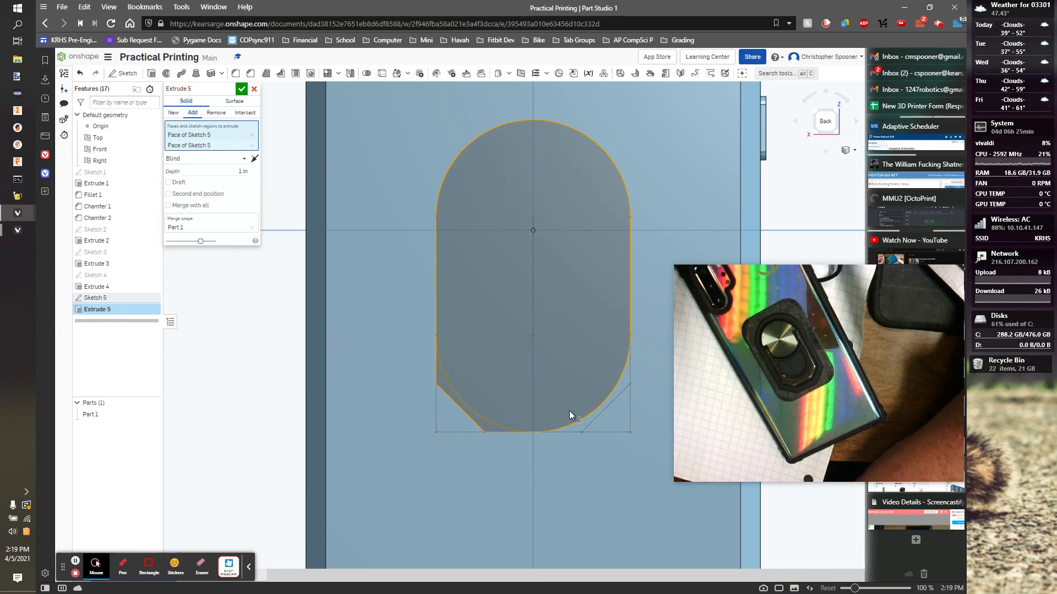
pyautogui.click(627, 378)
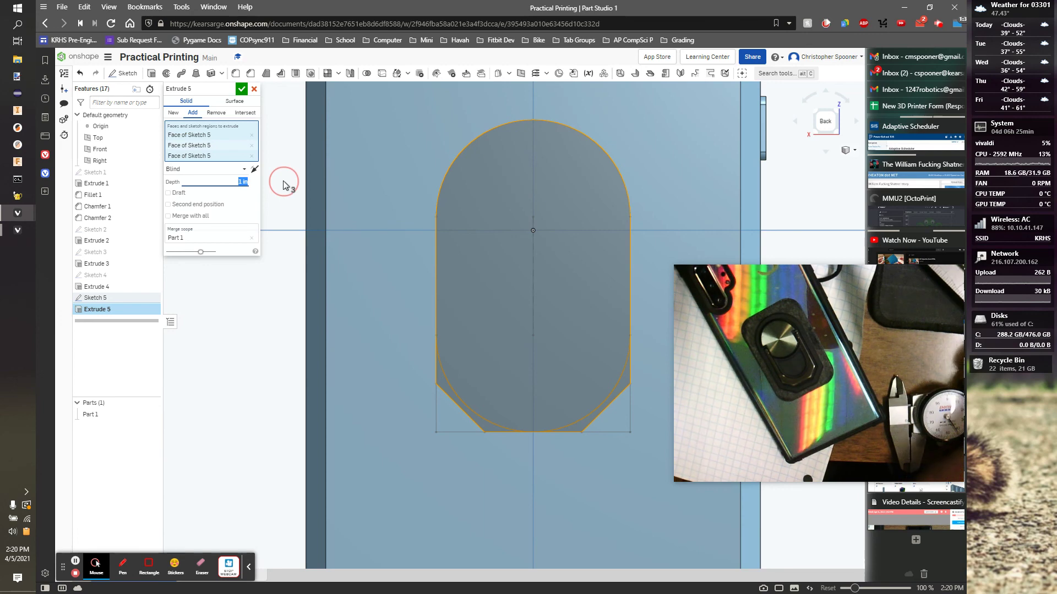
pyautogui.click(242, 89)
# Examine the extruded ring-holder base on the phone's back from several angles
pyautogui.press('Right')
pyautogui.press('Up')
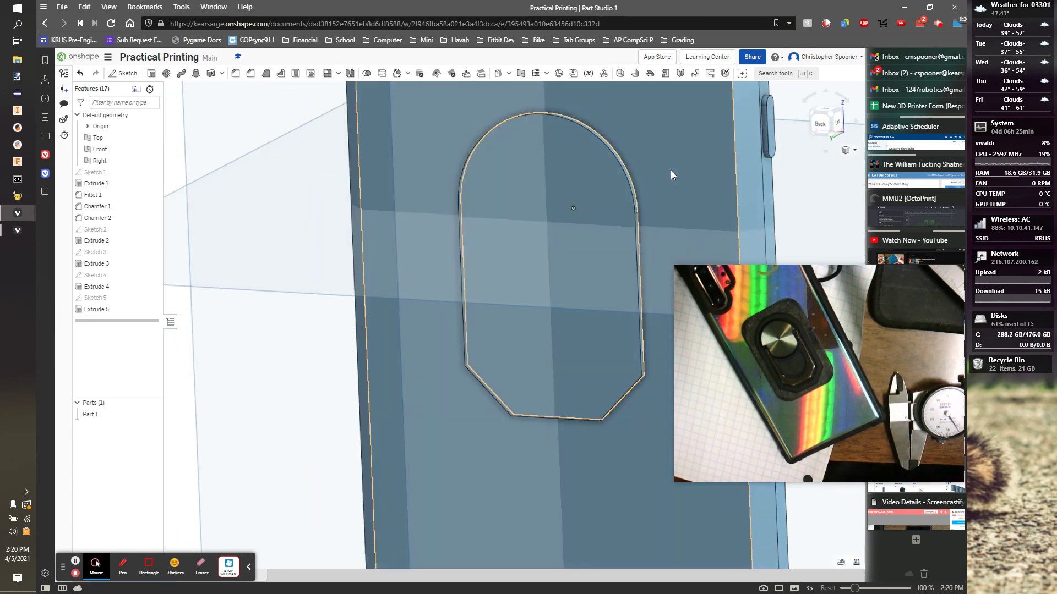
pyautogui.moveTo(679, 160); pyautogui.dragTo(638, 269, button='middle')
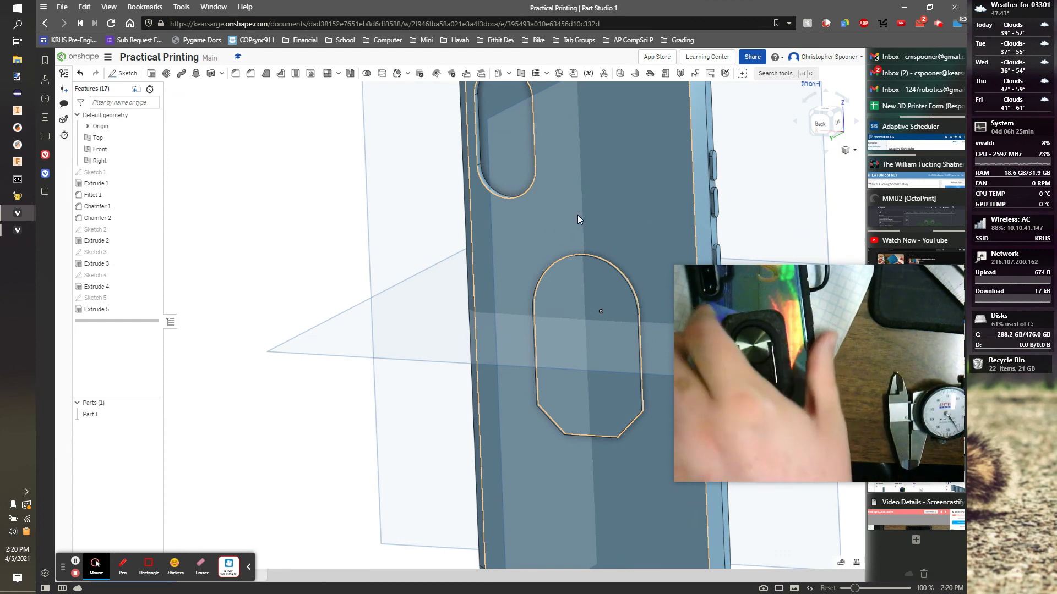
pyautogui.scroll(-2, 685, 257)
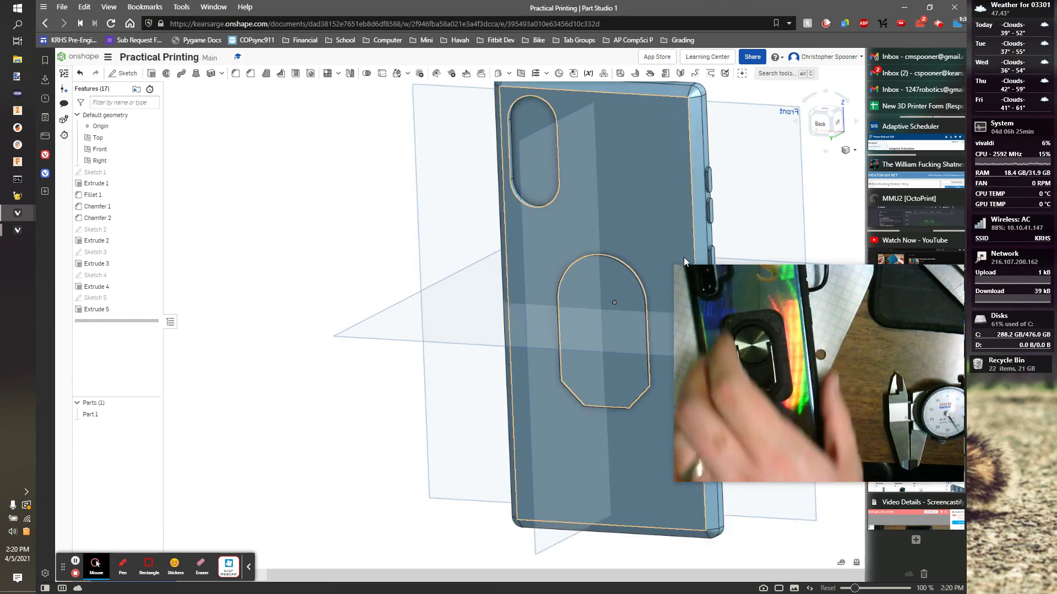
pyautogui.scroll(-1, 611, 234)
pyautogui.moveTo(610, 234); pyautogui.dragTo(573, 265, button='middle')
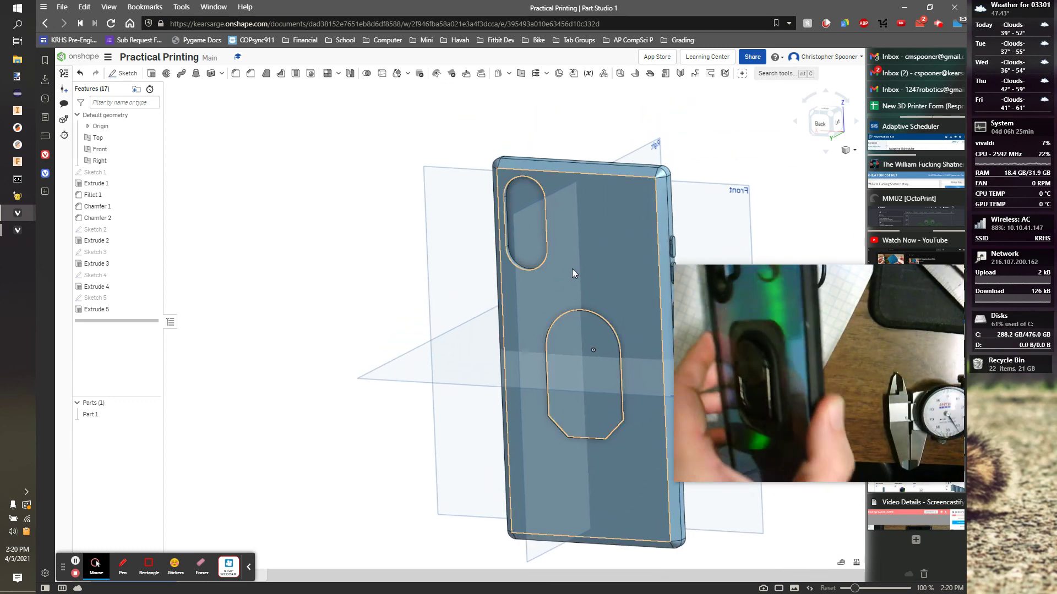
pyautogui.moveTo(635, 283); pyautogui.dragTo(640, 289, button='middle')
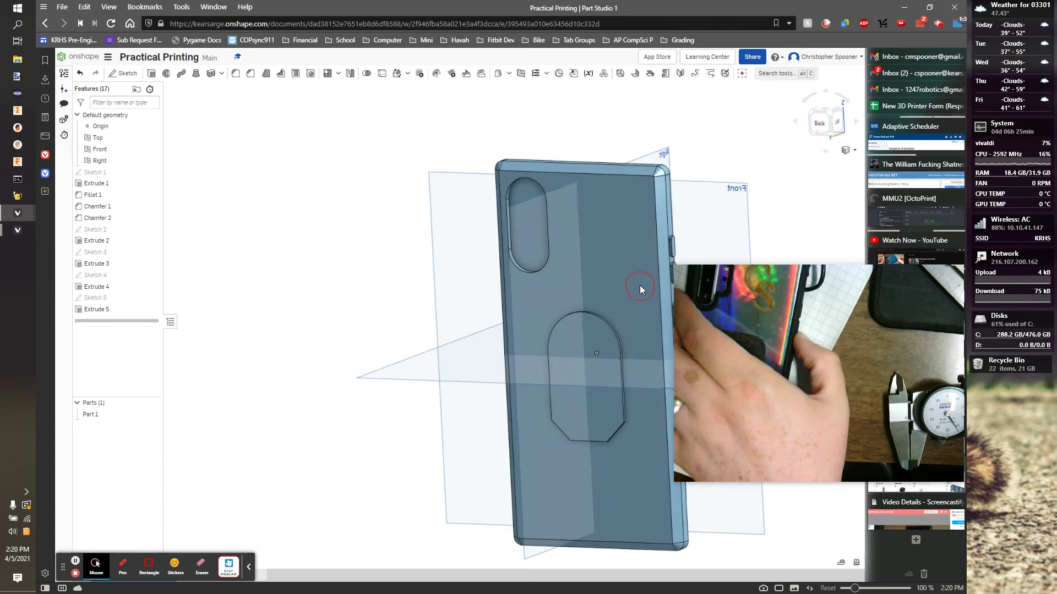
pyautogui.moveTo(640, 285); pyautogui.dragTo(413, 309, button='right')
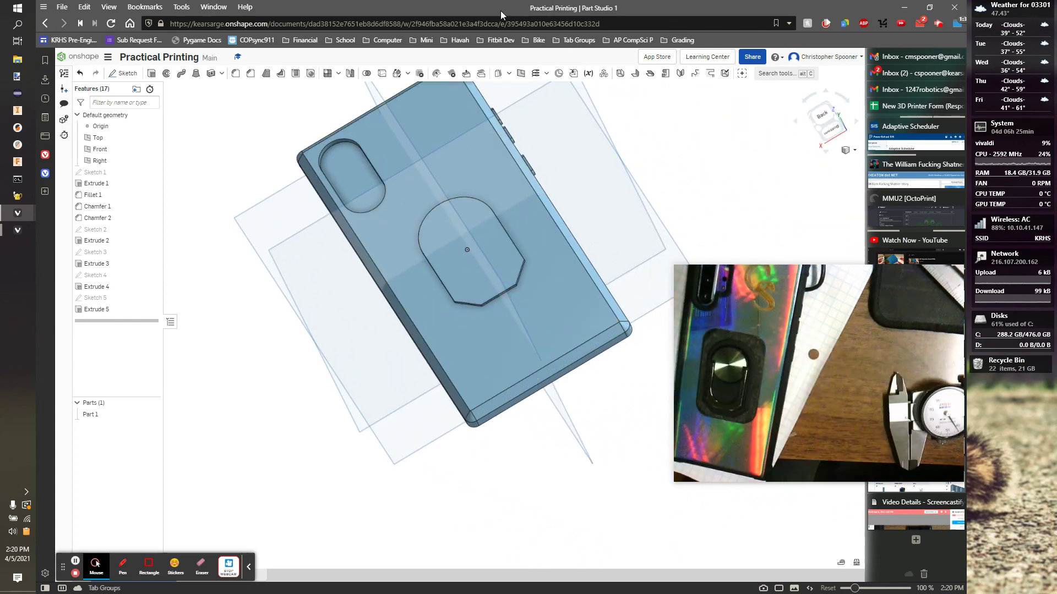